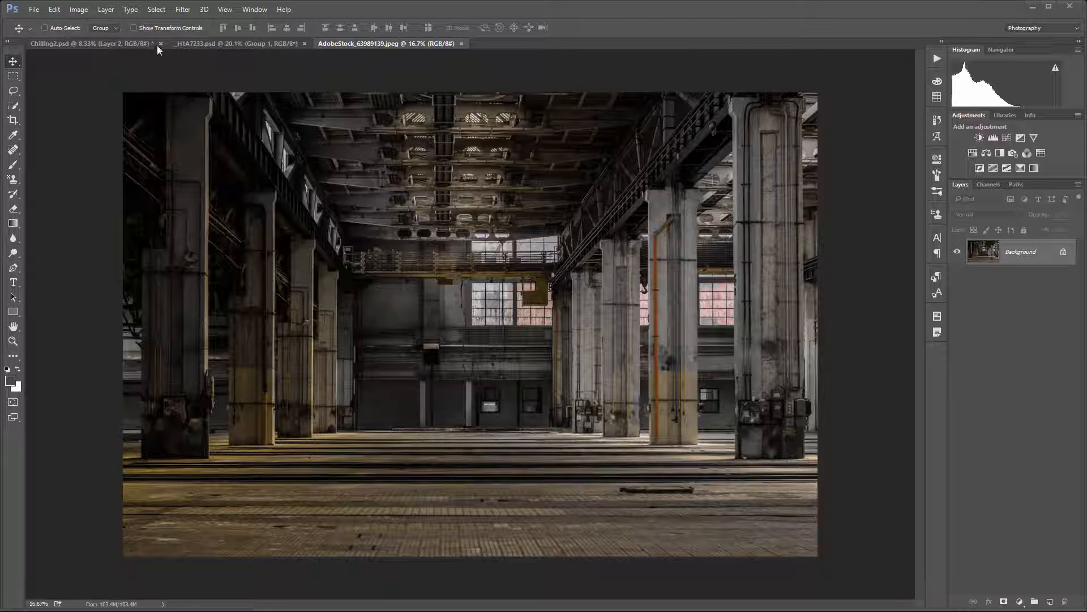
Copy the cut-out robot layer from Chilling2.psd into the AdobeStock_63989139.jpeg warehouse document
{"action": "left_click", "coordinate": [97, 42]}
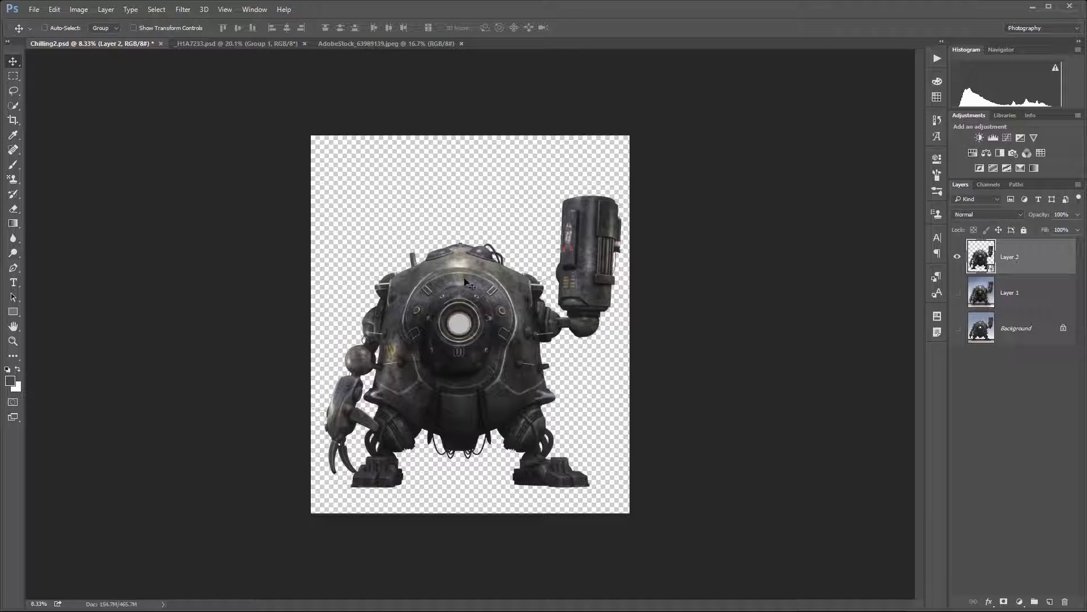
{"action": "left_click_drag", "start_coordinate": [466, 284], "coordinate": [444, 259]}
{"action": "scroll", "coordinate": [452, 252], "scroll_direction": "down", "scroll_amount": 3}
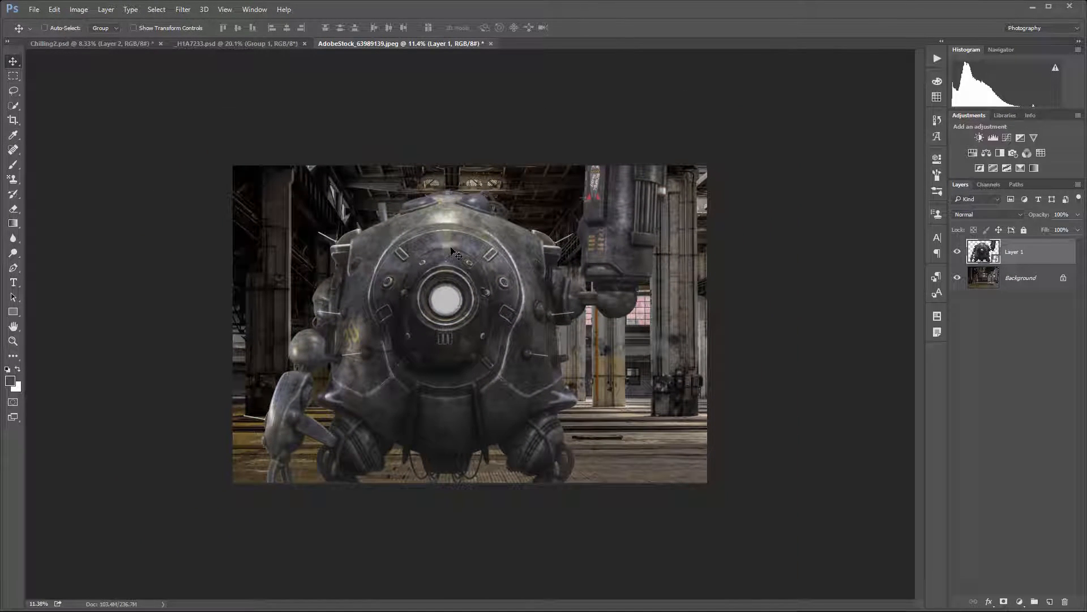
Scale the robot layer down proportionally to about 15% and position it near the centre with its feet on the warehouse floor
{"action": "key", "text": "ctrl+t"}
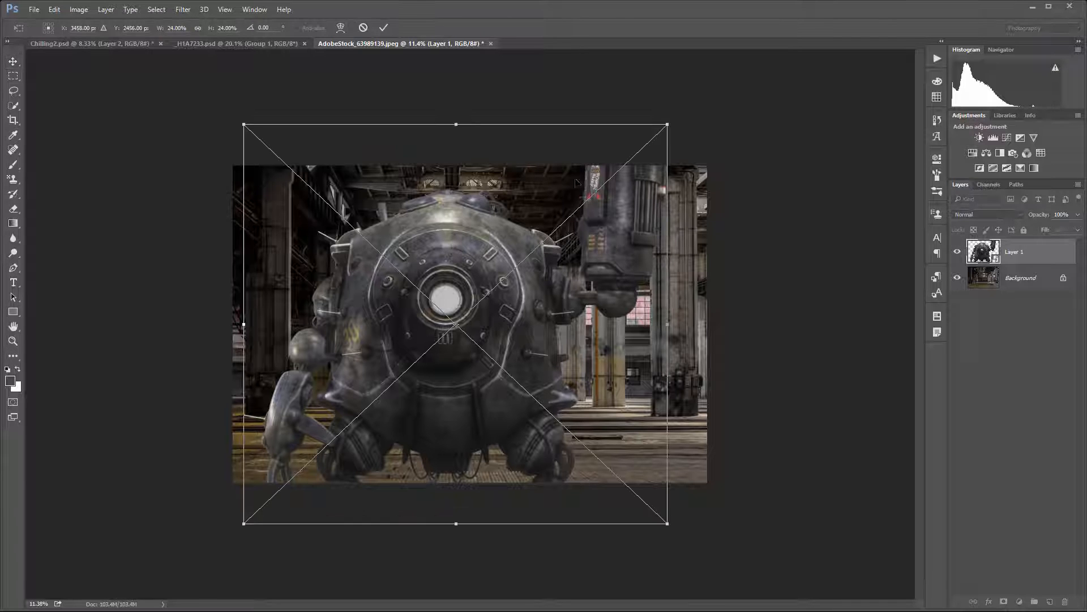
{"action": "left_click_drag", "start_coordinate": [669, 124], "coordinate": [526, 240]}
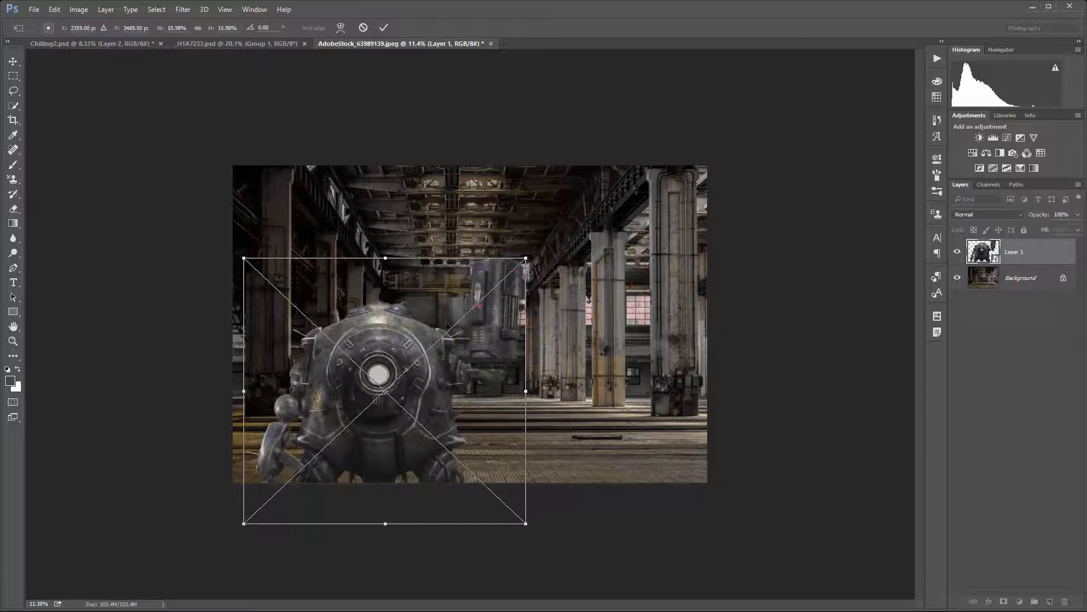
{"action": "left_click_drag", "start_coordinate": [460, 292], "coordinate": [511, 271]}
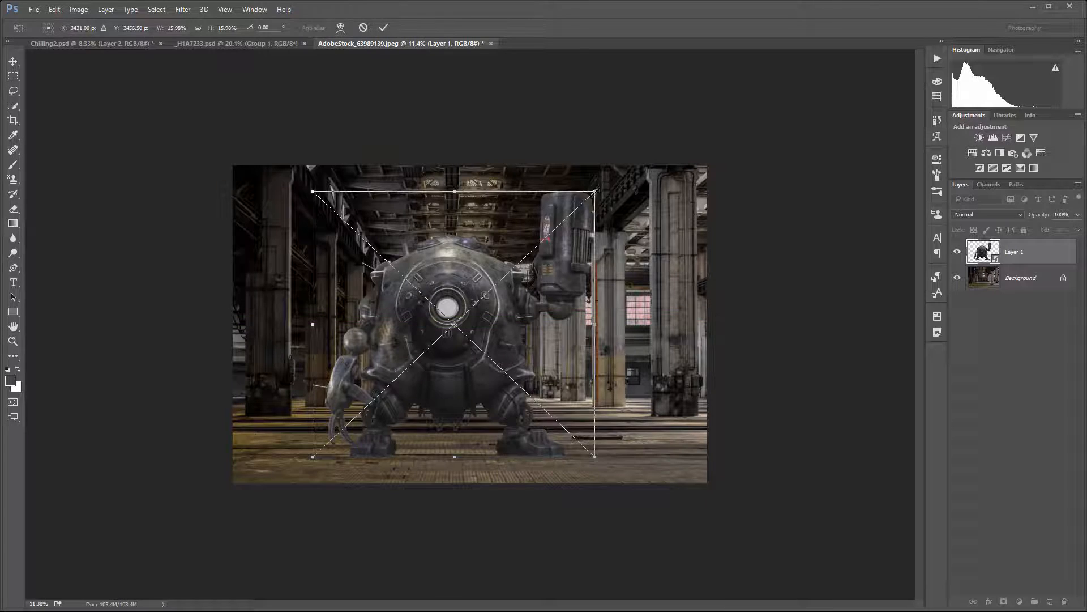
{"action": "mouse_move", "coordinate": [594, 192]}
{"action": "left_mouse_down"}
{"action": "mouse_move", "coordinate": [570, 186]}
{"action": "mouse_move", "coordinate": [564, 213]}
{"action": "mouse_move", "coordinate": [581, 205]}
{"action": "left_mouse_up"}
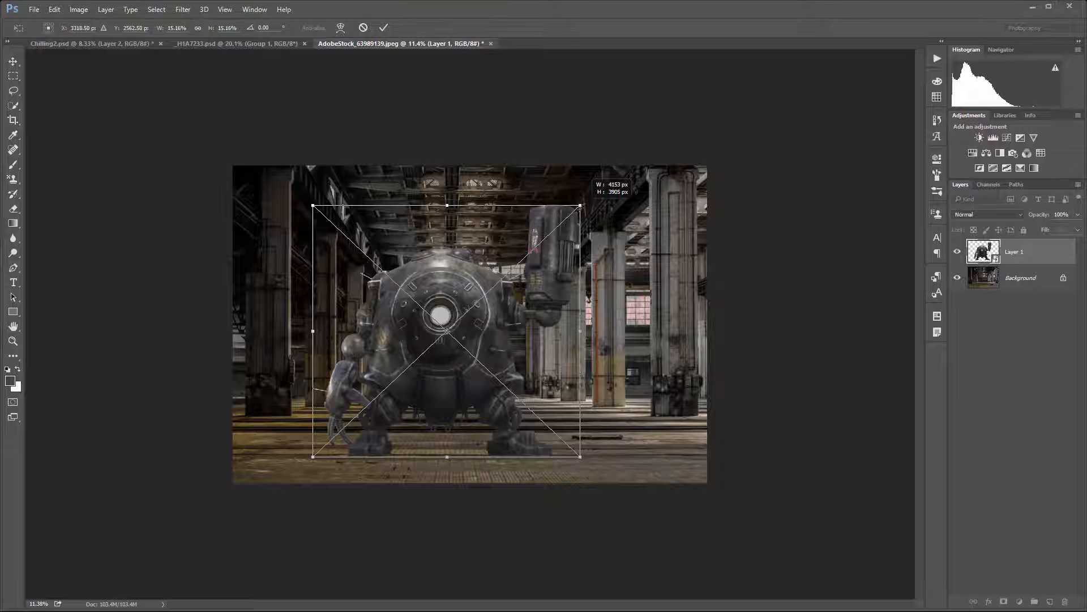
{"action": "mouse_move", "coordinate": [580, 206]}
{"action": "left_mouse_down"}
{"action": "mouse_move", "coordinate": [555, 213]}
{"action": "mouse_move", "coordinate": [572, 171]}
{"action": "mouse_move", "coordinate": [579, 205]}
{"action": "left_mouse_up"}
{"action": "mouse_move", "coordinate": [458, 320]}
{"action": "left_mouse_down"}
{"action": "mouse_move", "coordinate": [473, 333]}
{"action": "mouse_move", "coordinate": [442, 323]}
{"action": "left_mouse_up"}
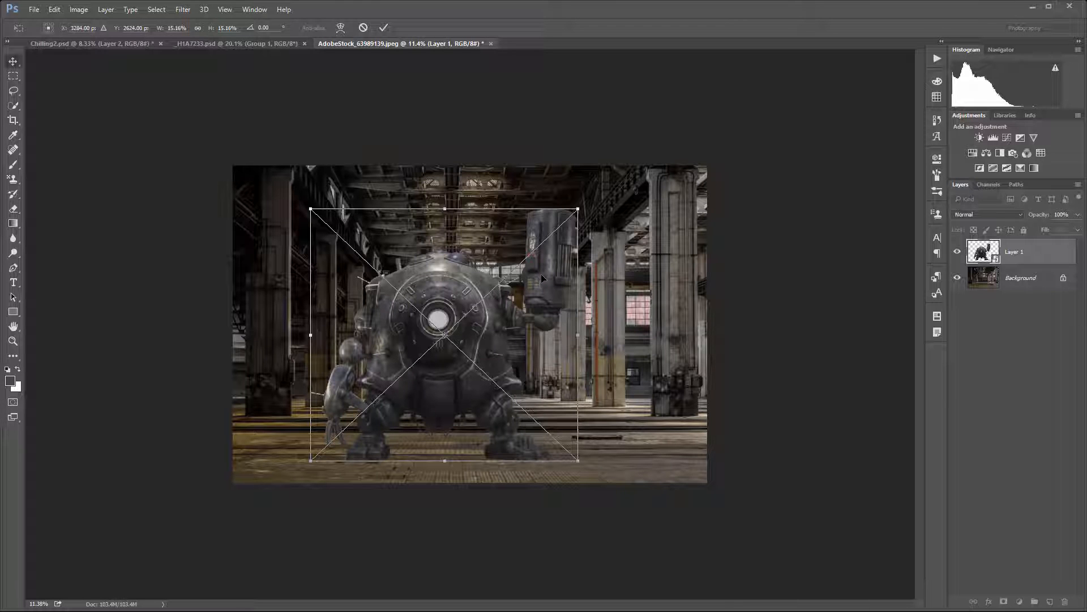
{"action": "key", "text": "Return"}
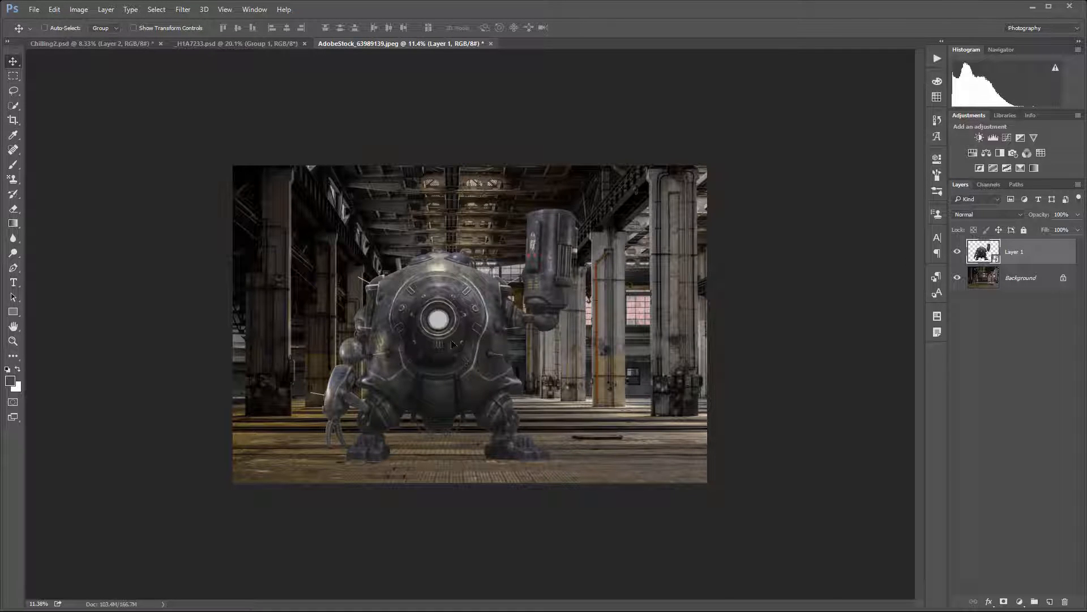
{"action": "left_click_drag", "start_coordinate": [442, 342], "coordinate": [442, 344]}
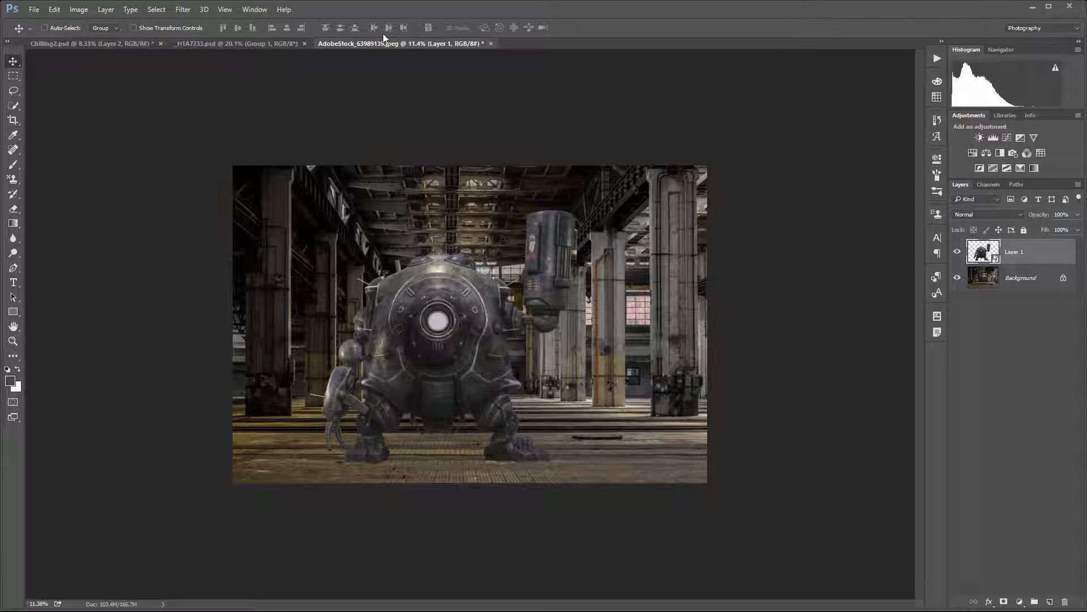
Copy the cut-out figure with crossed arms from _H1A7233.psd into the warehouse composite above the robot
{"action": "left_click", "coordinate": [249, 44]}
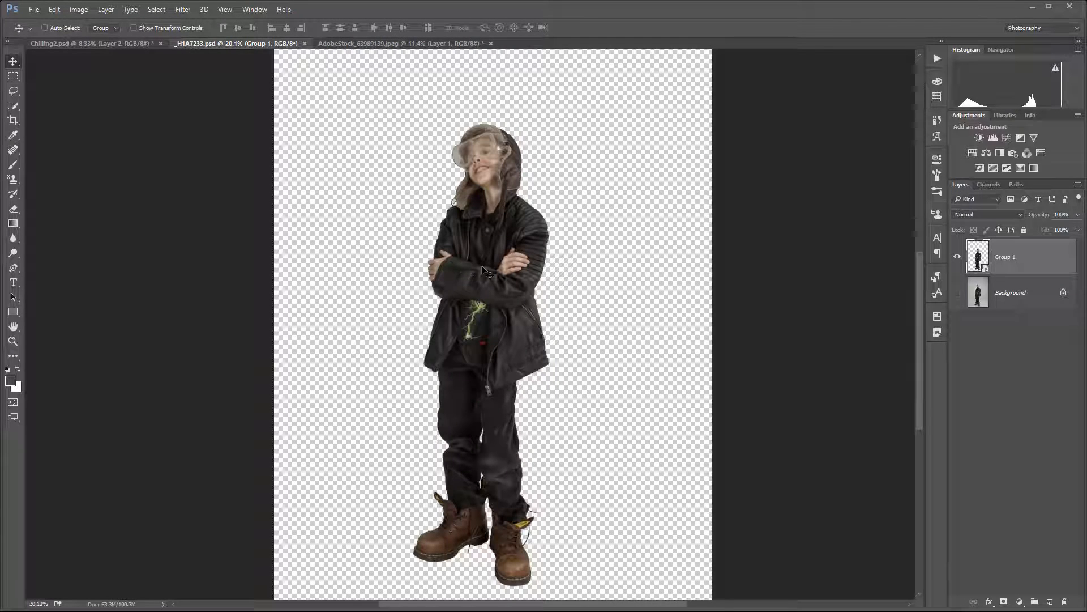
{"action": "left_click_drag", "start_coordinate": [495, 293], "coordinate": [522, 311]}
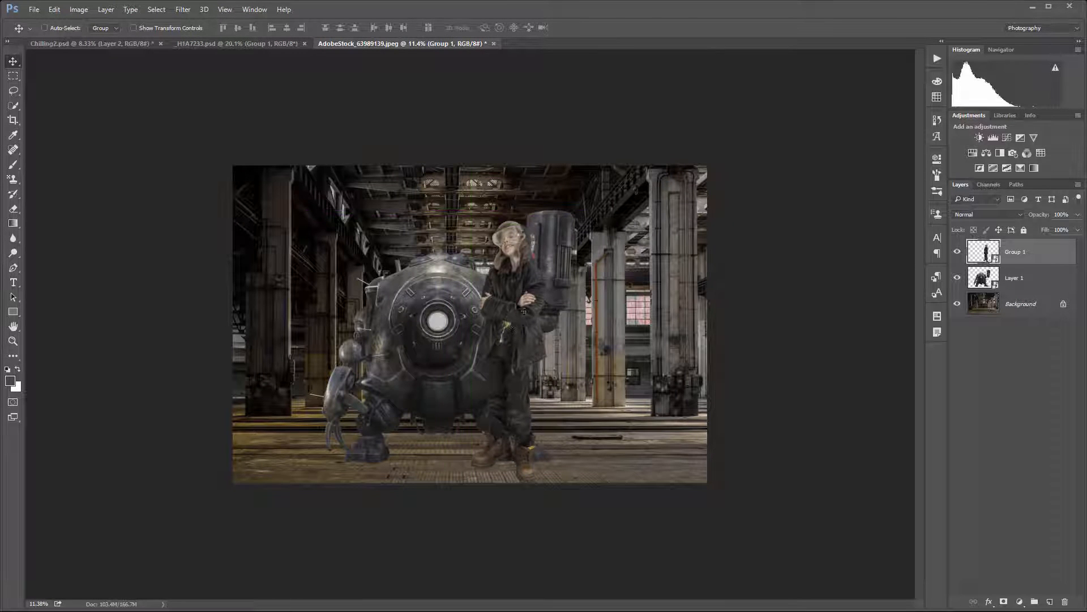
{"action": "key", "text": "ctrl"}
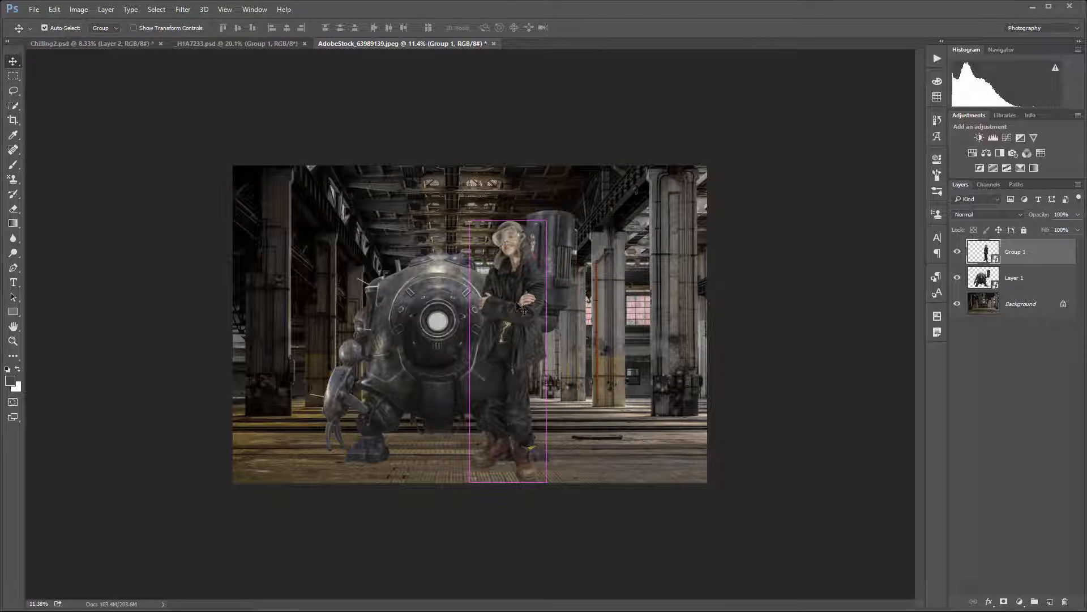
Scale the figure in Group 1 proportionally to about 54% and stand it on the floor in front of the robot's right-hand leg
{"action": "key", "text": "ctrl+t"}
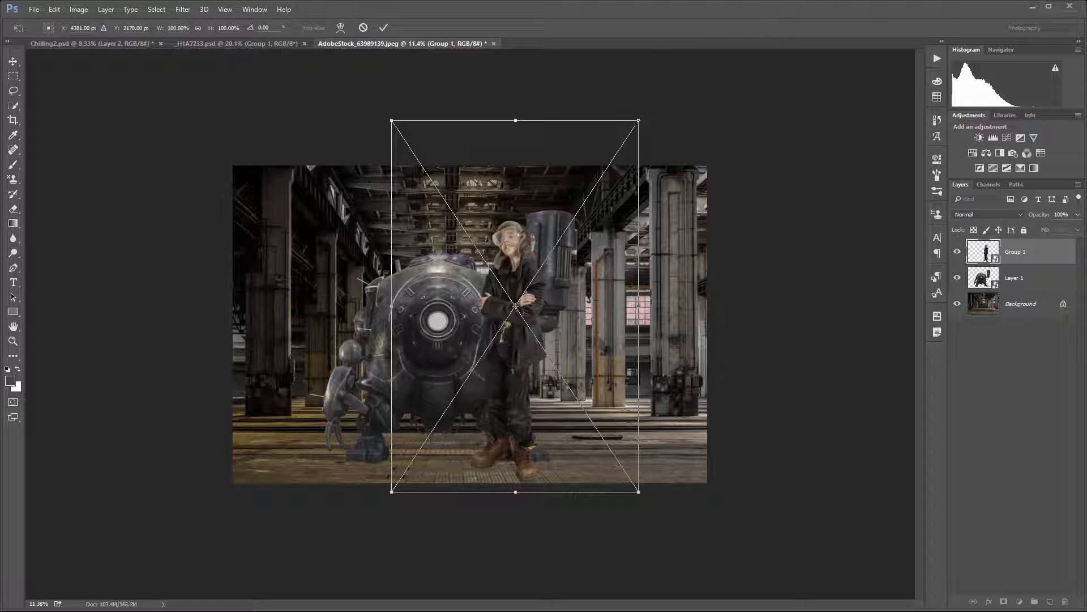
{"action": "left_click_drag", "start_coordinate": [638, 120], "coordinate": [535, 276]}
{"action": "mouse_move", "coordinate": [498, 396]}
{"action": "left_mouse_down"}
{"action": "mouse_move", "coordinate": [566, 389]}
{"action": "mouse_move", "coordinate": [517, 391]}
{"action": "left_mouse_up"}
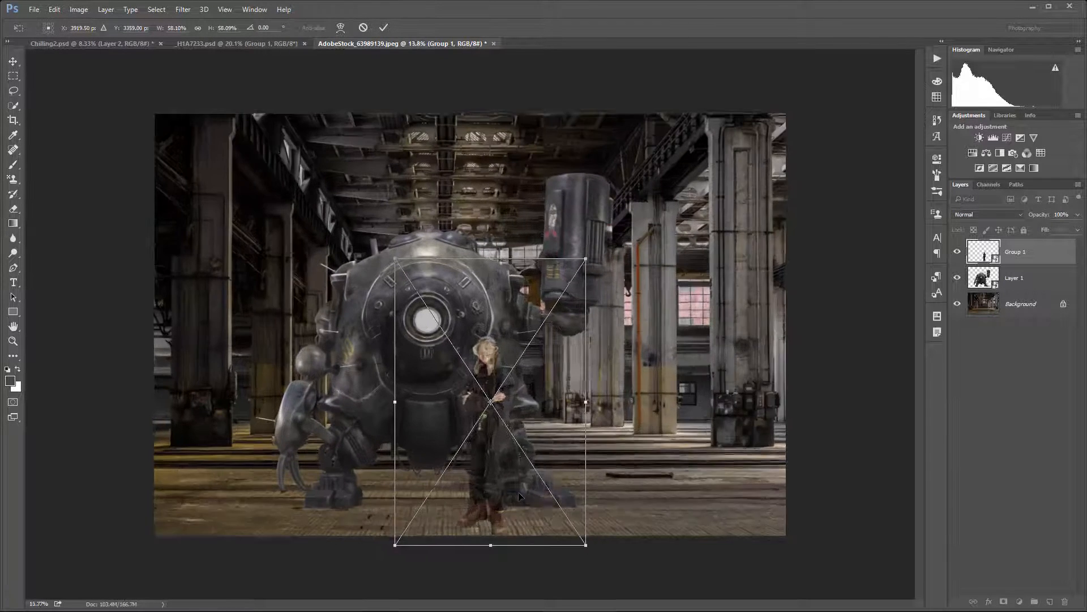
{"action": "scroll", "coordinate": [520, 493], "scroll_direction": "up", "scroll_amount": 3}
{"action": "left_click_drag", "start_coordinate": [613, 590], "coordinate": [605, 582]}
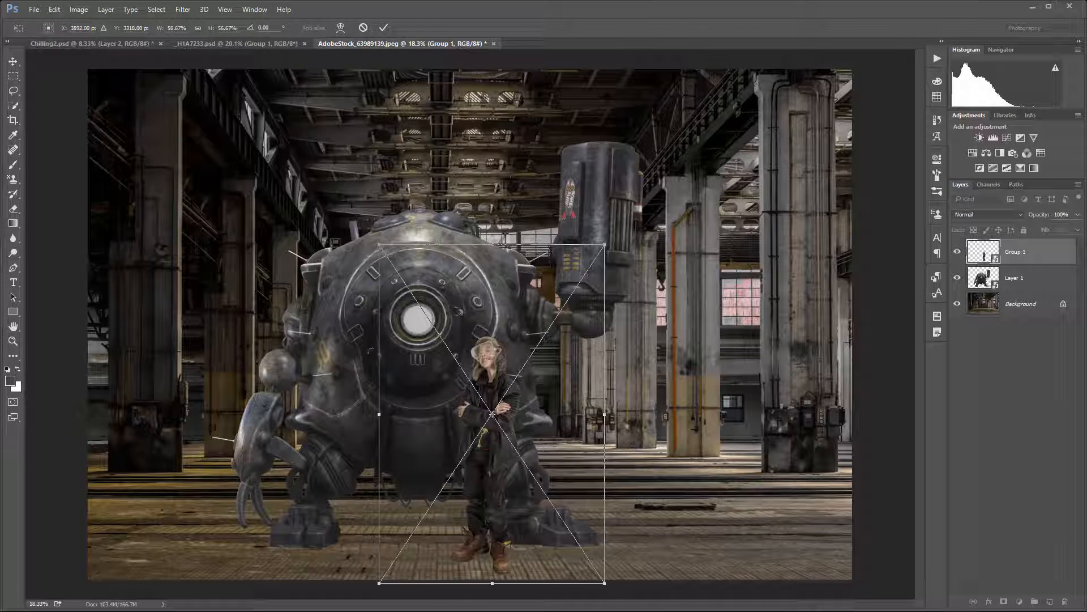
{"action": "left_click_drag", "start_coordinate": [603, 249], "coordinate": [592, 261]}
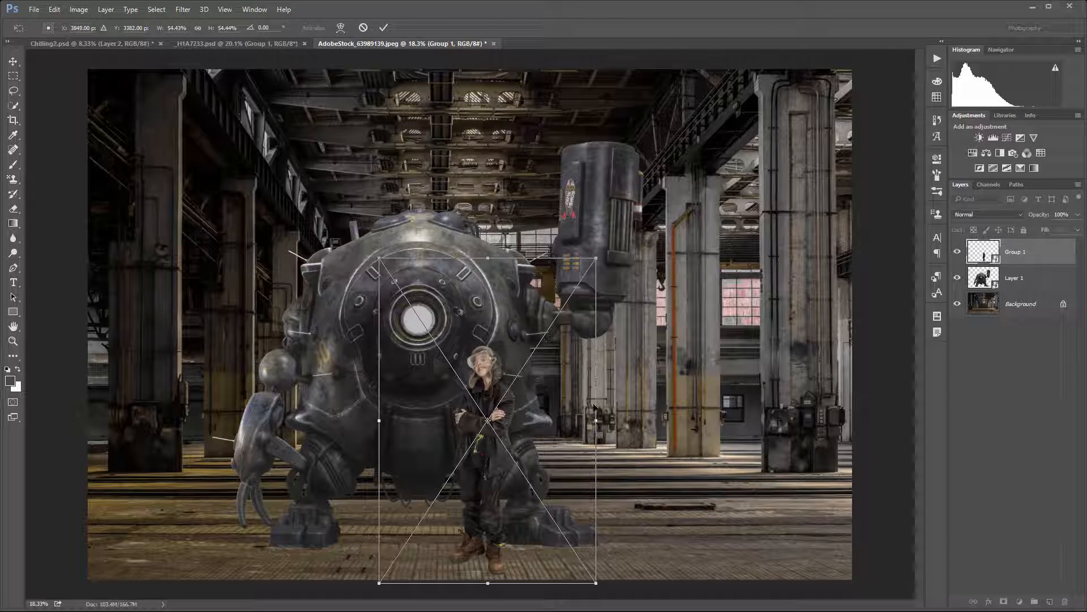
{"action": "key", "text": "Return"}
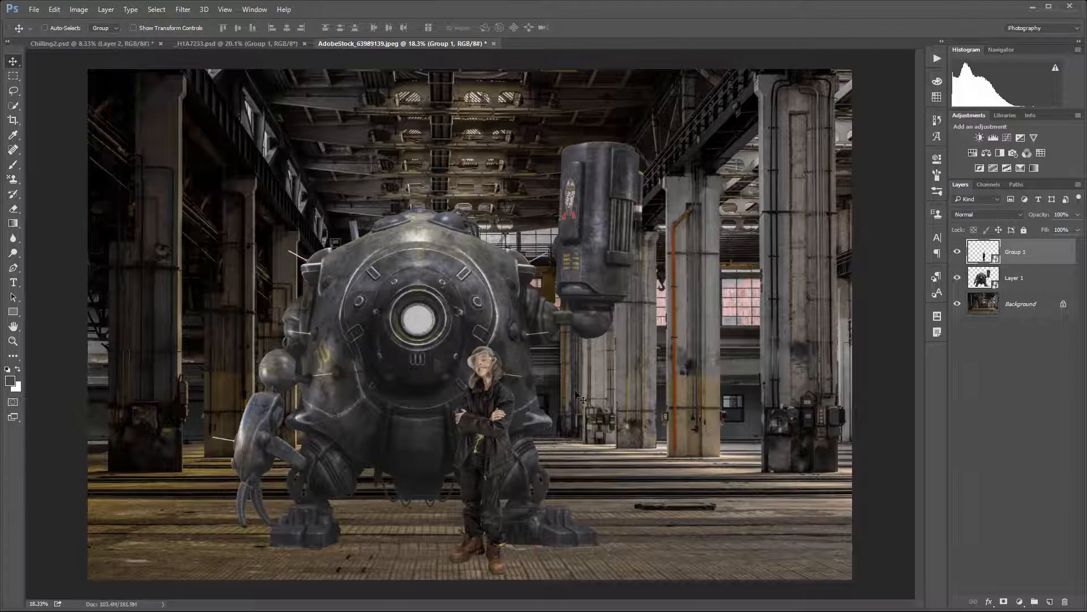
Nudge the robot on Layer 1 a short distance to the right in large increments, behind the standing figure
{"action": "key", "text": "ctrl+minus"}
{"action": "key", "text": "ctrl+plus"}
{"action": "key", "text": "ctrl+minus"}
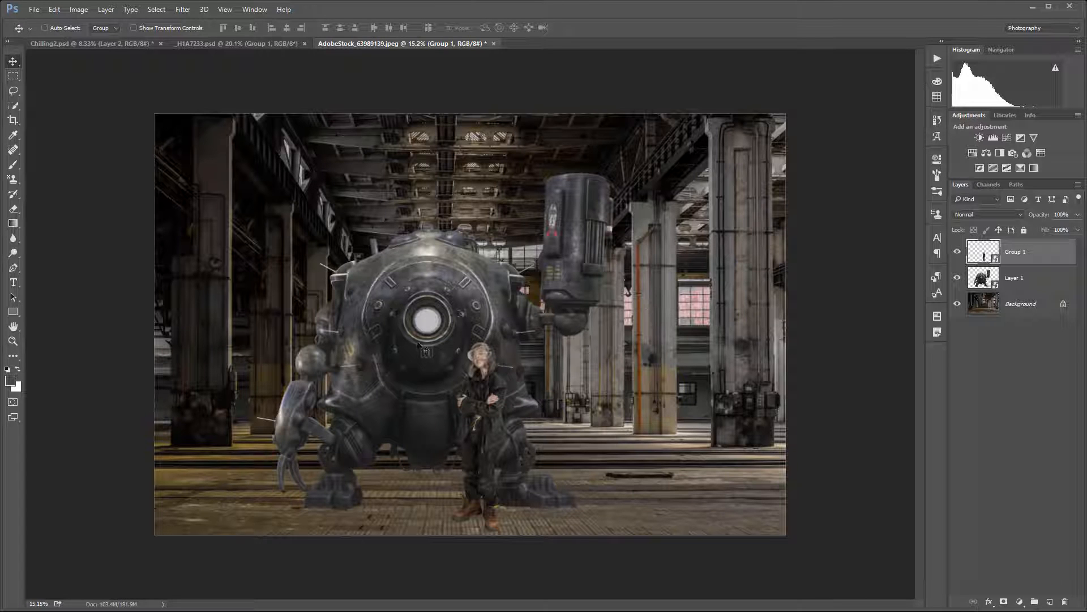
{"action": "left_click", "coordinate": [1036, 284]}
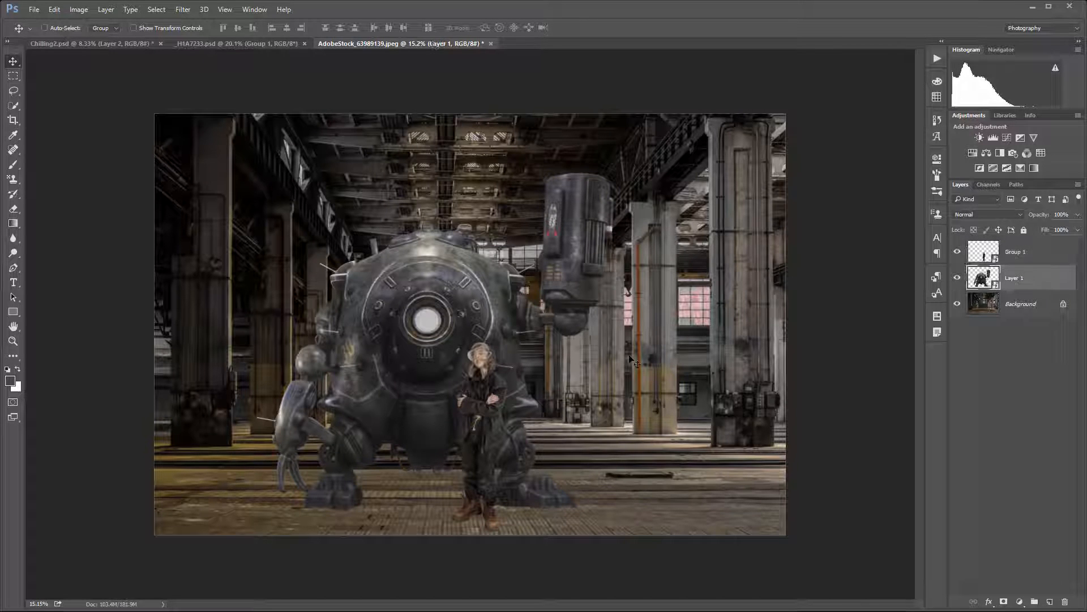
{"action": "key", "text": "shift+Right"}
{"action": "key", "text": "shift+Right"}
{"action": "key", "text": "shift+Right"}
{"action": "key", "text": "shift+Right"}
{"action": "key", "text": "shift+Right"}
{"action": "key", "text": "shift+Right"}
{"action": "key", "text": "shift+Right"}
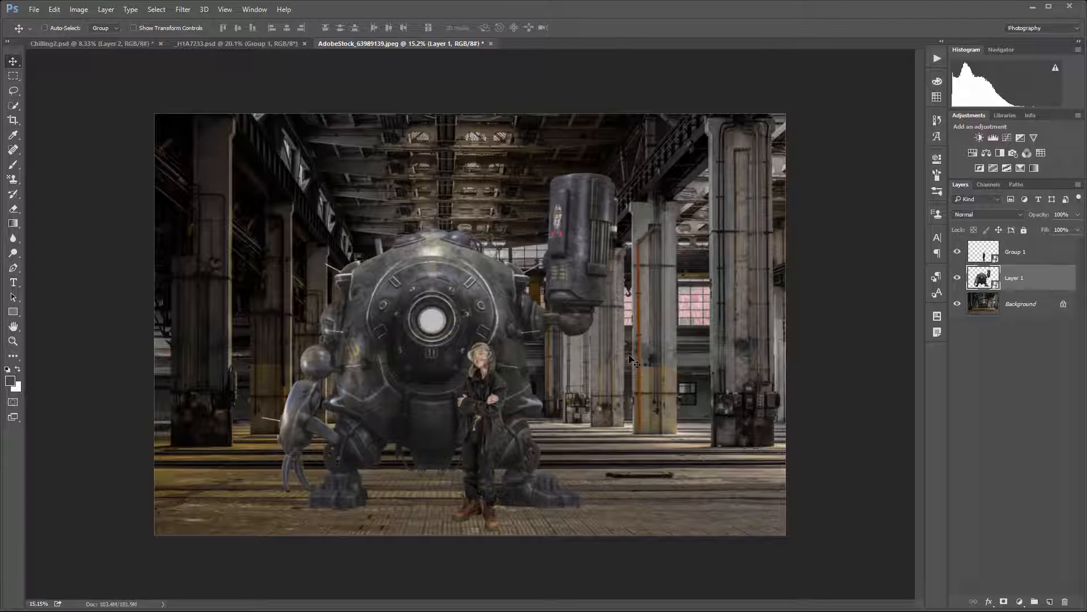
{"action": "key", "text": "shift+Right"}
{"action": "key", "text": "shift+Right"}
{"action": "key", "text": "shift+Right"}
{"action": "key", "text": "shift+Right"}
{"action": "key", "text": "shift+Right"}
{"action": "key", "text": "shift+Right"}
{"action": "key", "text": "shift+Right"}
{"action": "key", "text": "shift+Right"}
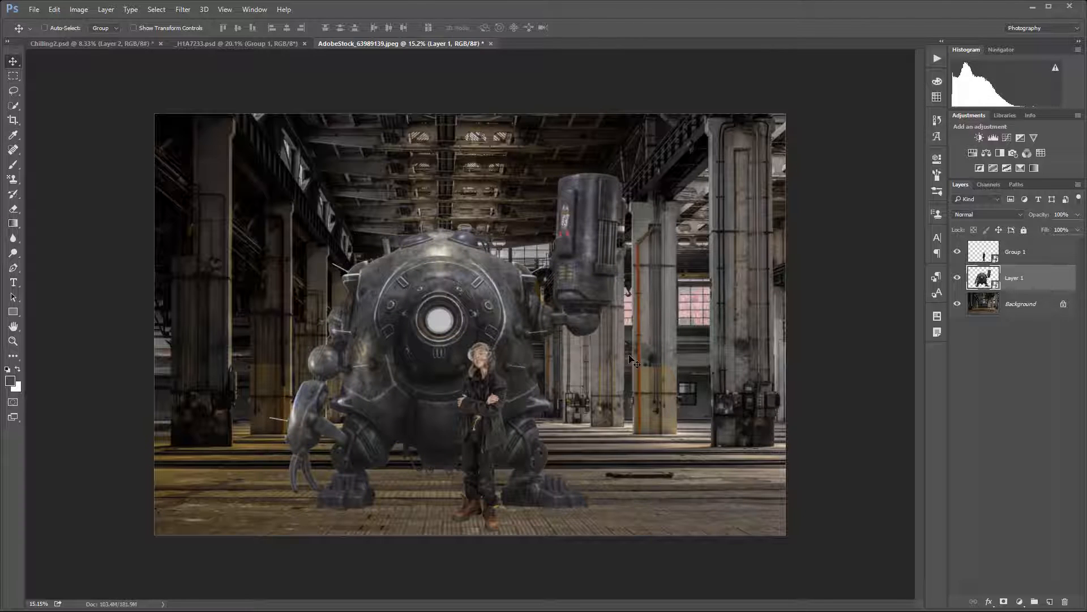
{"action": "key", "text": "shift+Right"}
{"action": "key", "text": "shift+Right"}
{"action": "key", "text": "shift+Right"}
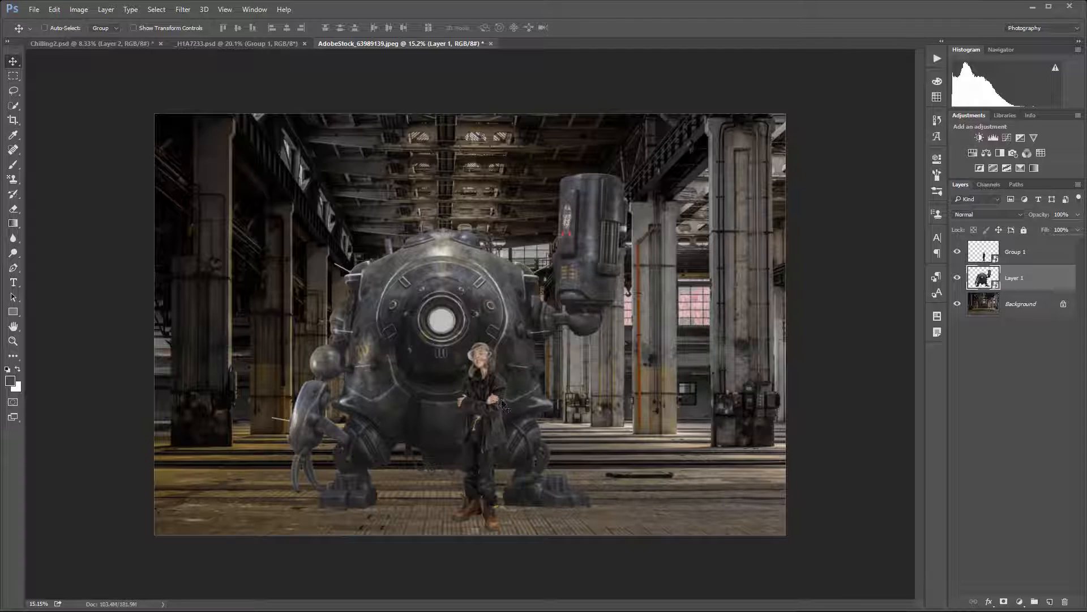
Nudge the figure on Group 1 to the right in large increments so it stands just inside the robot's right-hand foot
{"action": "left_click", "coordinate": [1009, 256]}
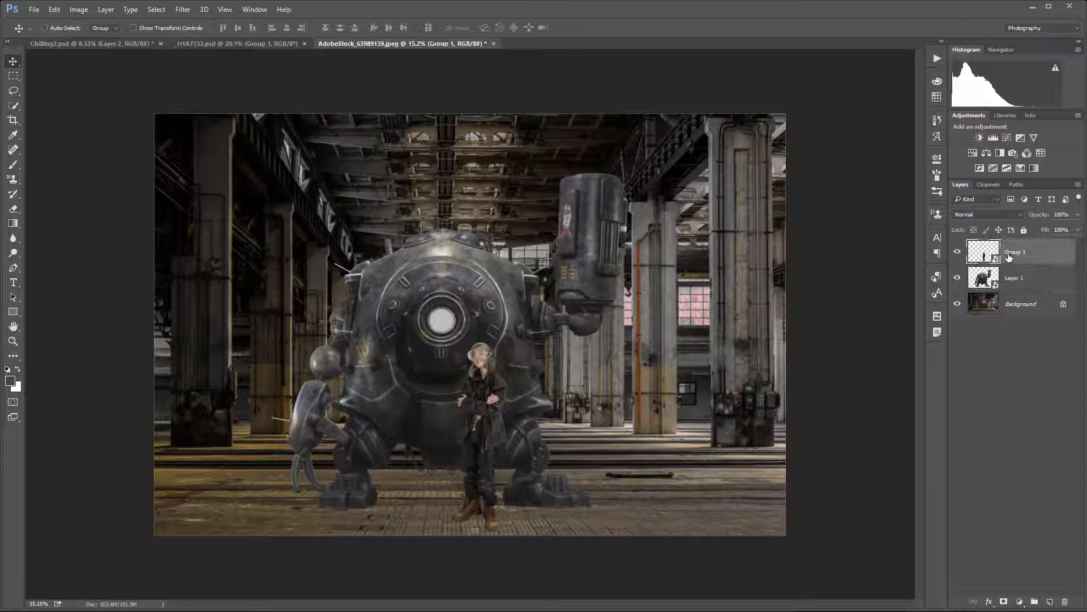
{"action": "key", "text": "shift+Right"}
{"action": "key", "text": "shift+Right"}
{"action": "key", "text": "shift+Right"}
{"action": "key", "text": "shift+Right"}
{"action": "key", "text": "shift+Right"}
{"action": "key", "text": "shift+Right"}
{"action": "key", "text": "shift+Right"}
{"action": "key", "text": "shift+Right"}
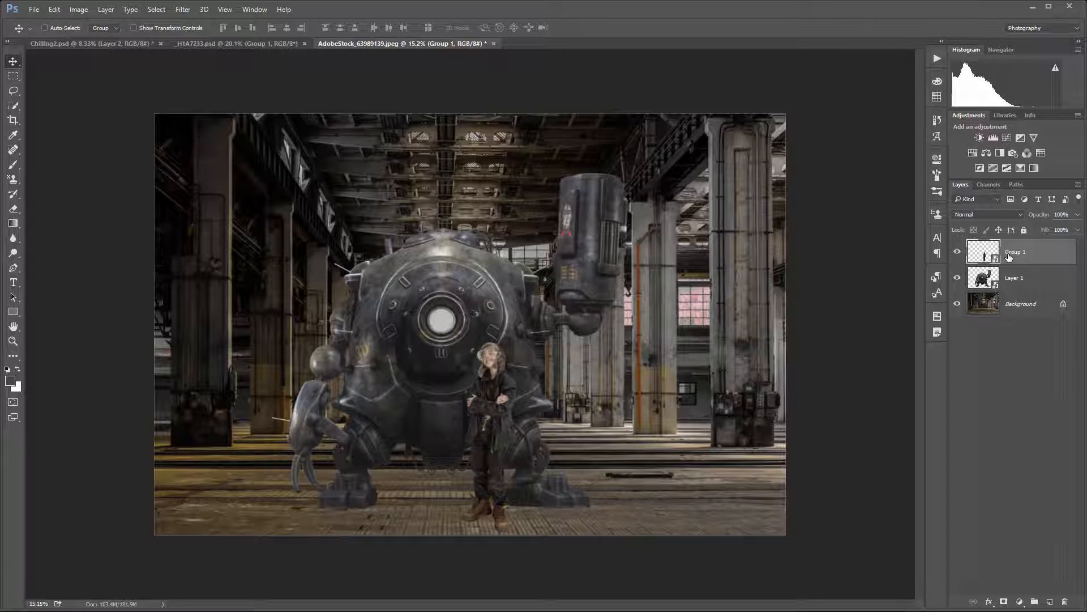
{"action": "key", "text": "shift+Right"}
{"action": "key", "text": "shift+Right"}
{"action": "key", "text": "shift+Right"}
{"action": "key", "text": "shift+Right"}
{"action": "key", "text": "shift+Right"}
{"action": "key", "text": "shift+Right"}
{"action": "key", "text": "shift+Right"}
{"action": "key", "text": "shift+Right"}
{"action": "key", "text": "shift+Right"}
{"action": "key", "text": "shift+Right"}
{"action": "key", "text": "shift+Right"}
{"action": "key", "text": "shift+Right"}
{"action": "key", "text": "shift+Right"}
{"action": "key", "text": "shift+Right"}
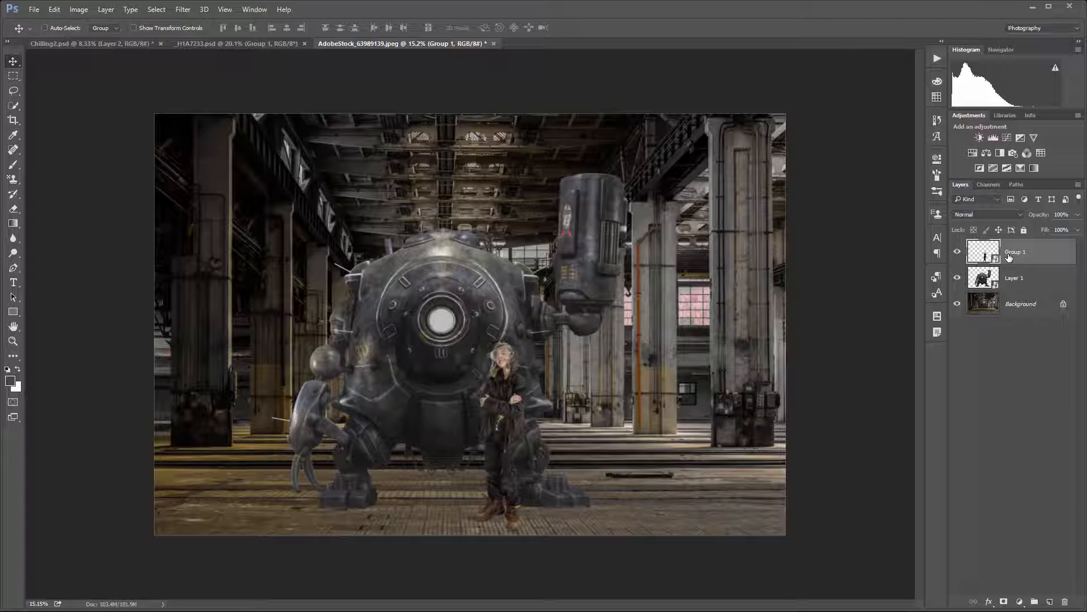
{"action": "key", "text": "shift+Right"}
{"action": "key", "text": "shift+Right"}
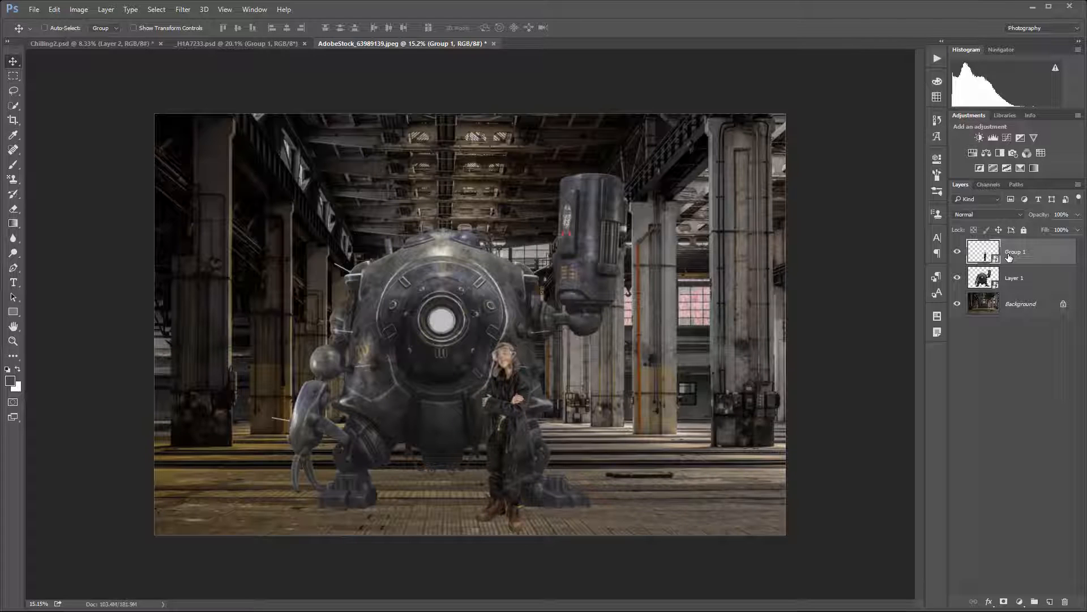
{"action": "key", "text": "shift+Right"}
{"action": "key", "text": "shift+Right"}
Crop both sides of the image to a nearly square frame around the robot and figure, keeping the full height
{"action": "left_click", "coordinate": [13, 120]}
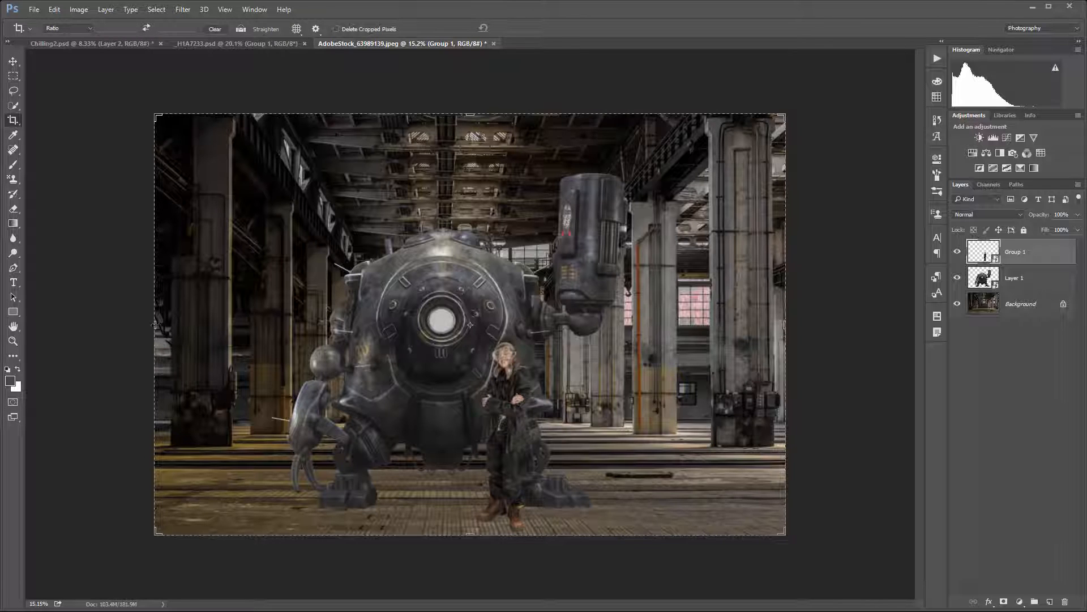
{"action": "left_click_drag", "start_coordinate": [155, 325], "coordinate": [206, 326]}
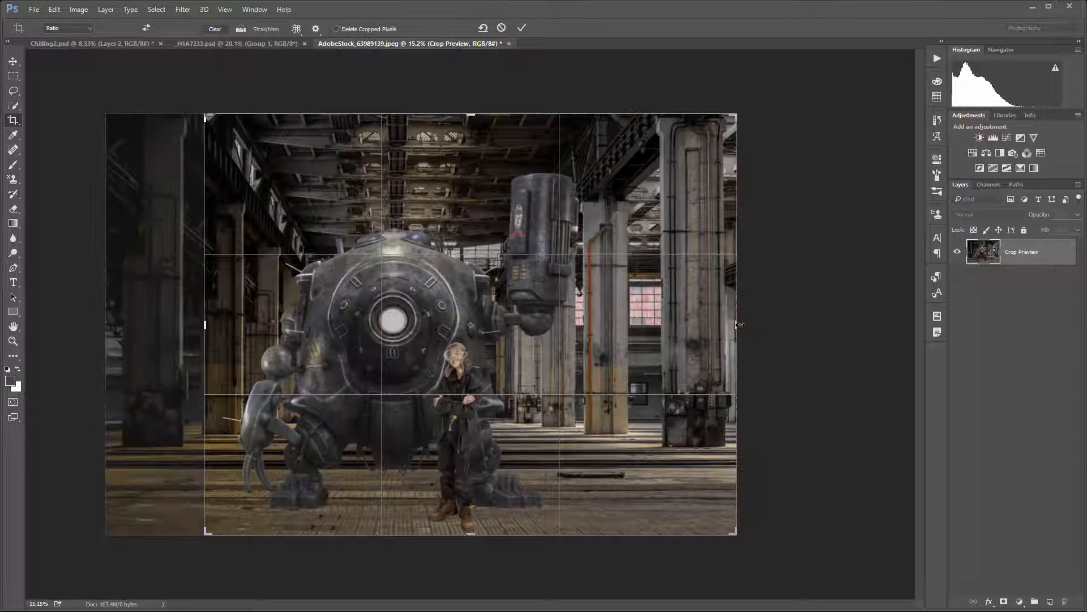
{"action": "left_click_drag", "start_coordinate": [725, 324], "coordinate": [681, 325]}
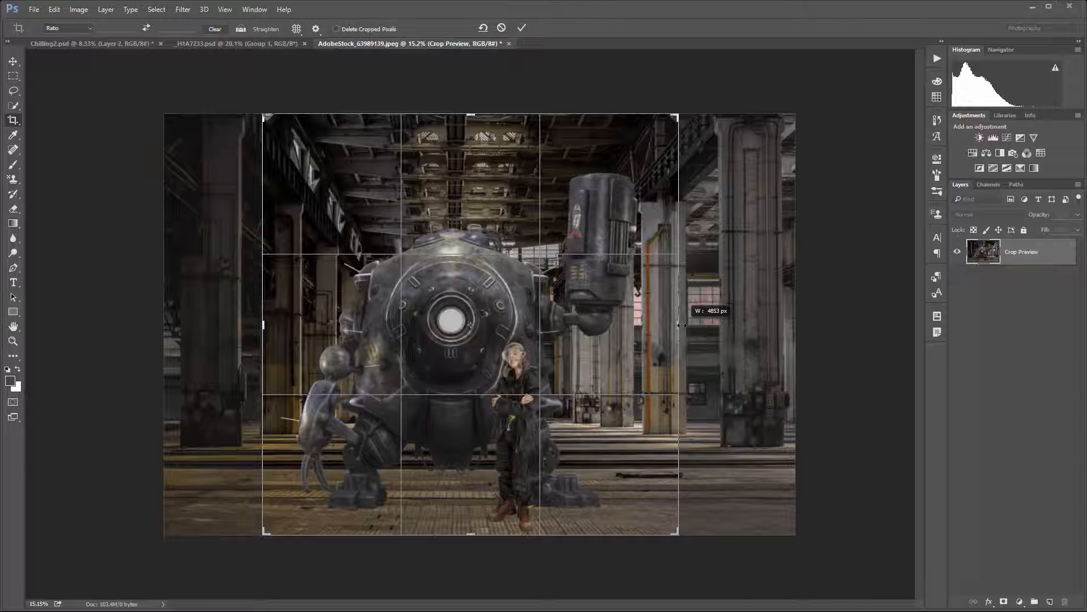
{"action": "left_click_drag", "start_coordinate": [681, 325], "coordinate": [679, 326]}
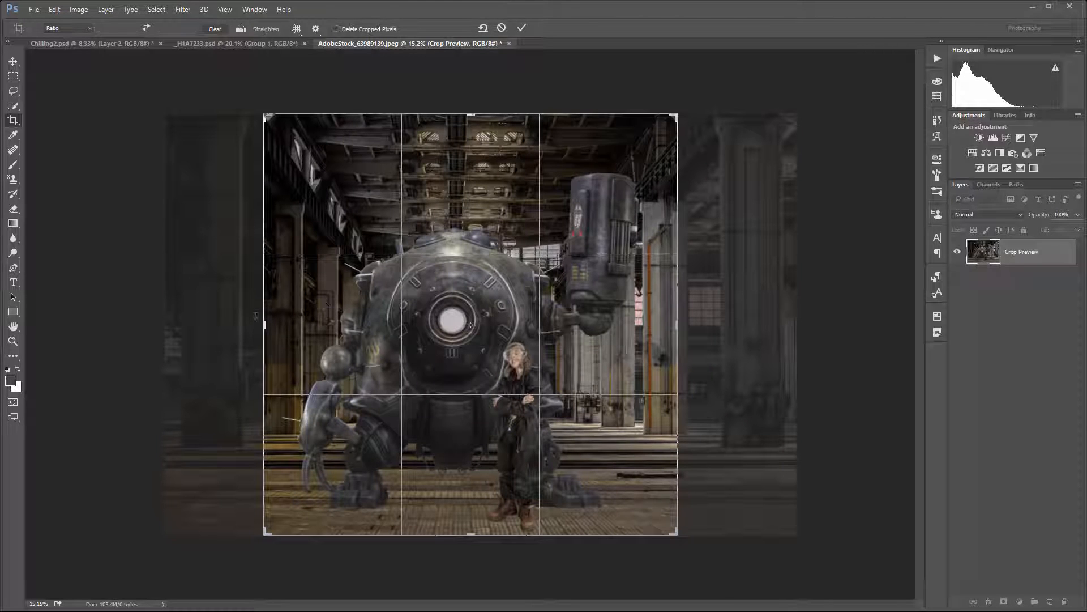
{"action": "left_click_drag", "start_coordinate": [255, 316], "coordinate": [256, 324]}
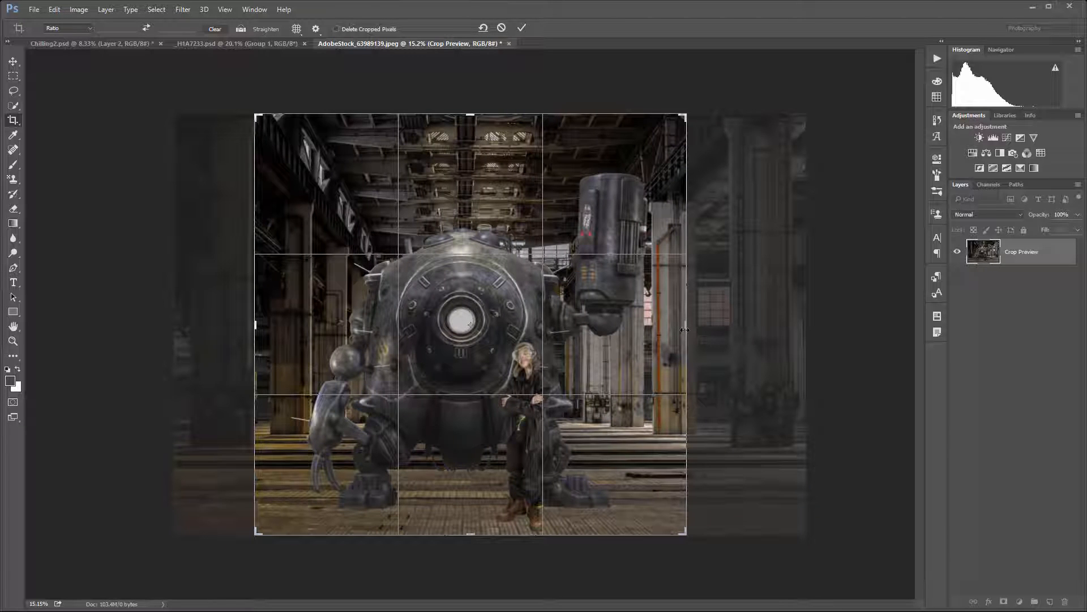
{"action": "key", "text": "Return"}
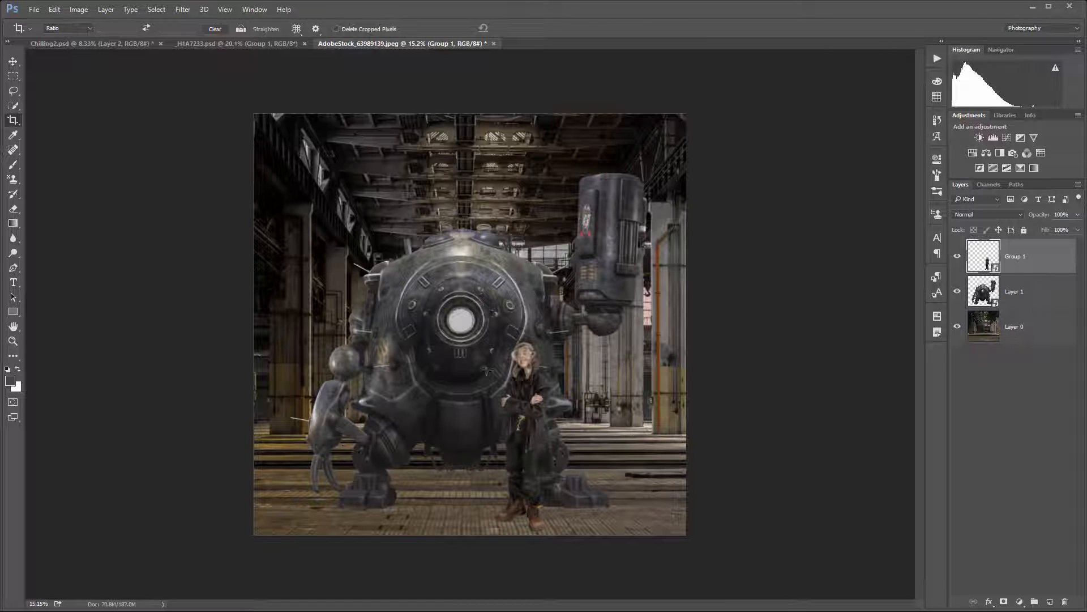
{"action": "key", "text": "ctrl+plus"}
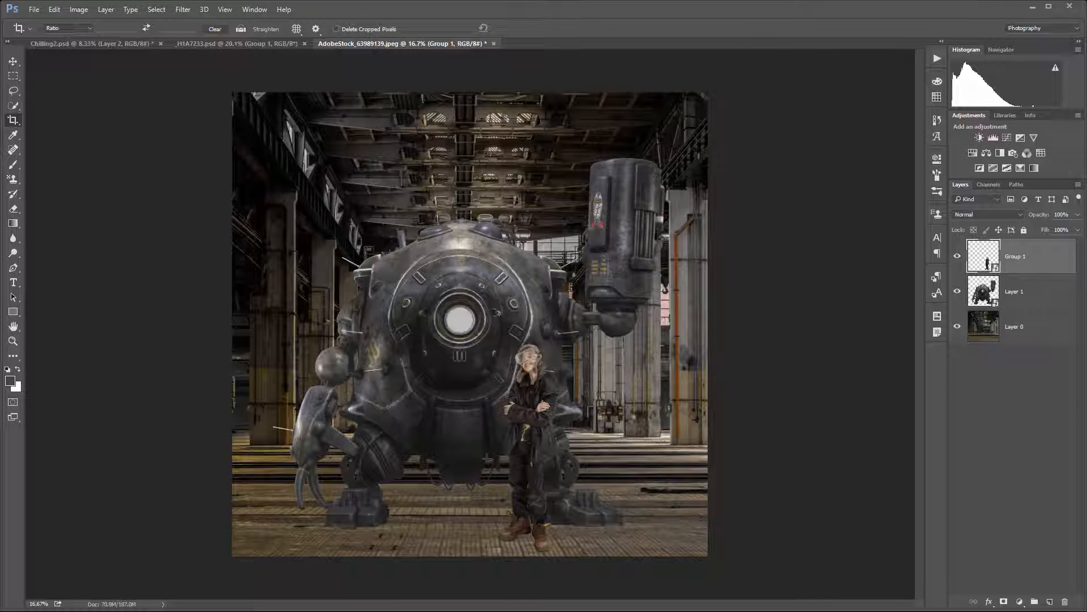
{"action": "scroll", "coordinate": [490, 466], "scroll_direction": "up", "scroll_amount": 1}
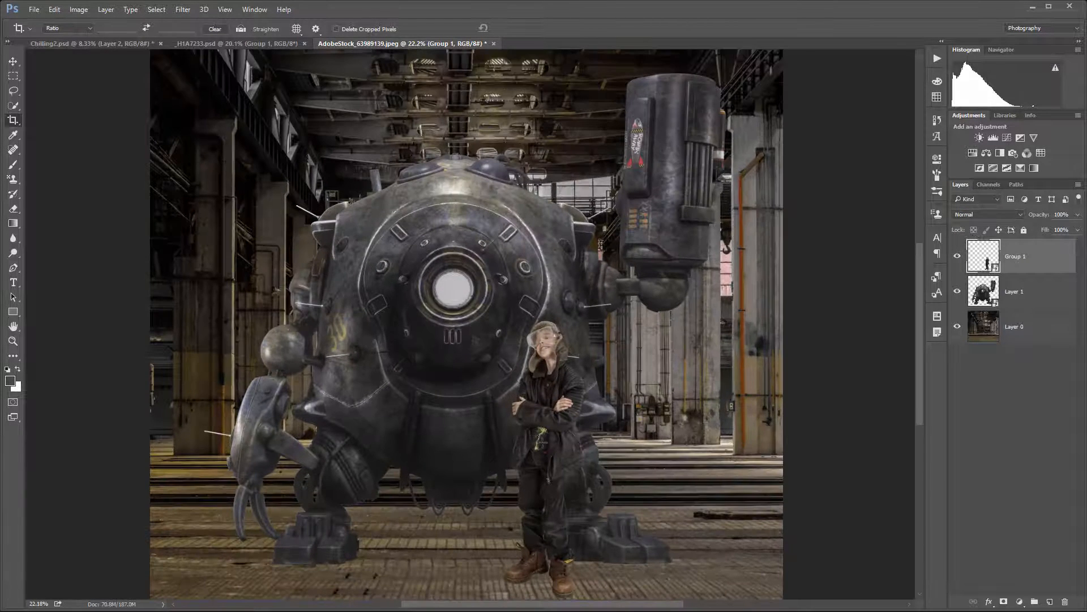
{"action": "left_click_drag", "start_coordinate": [541, 442], "coordinate": [545, 384]}
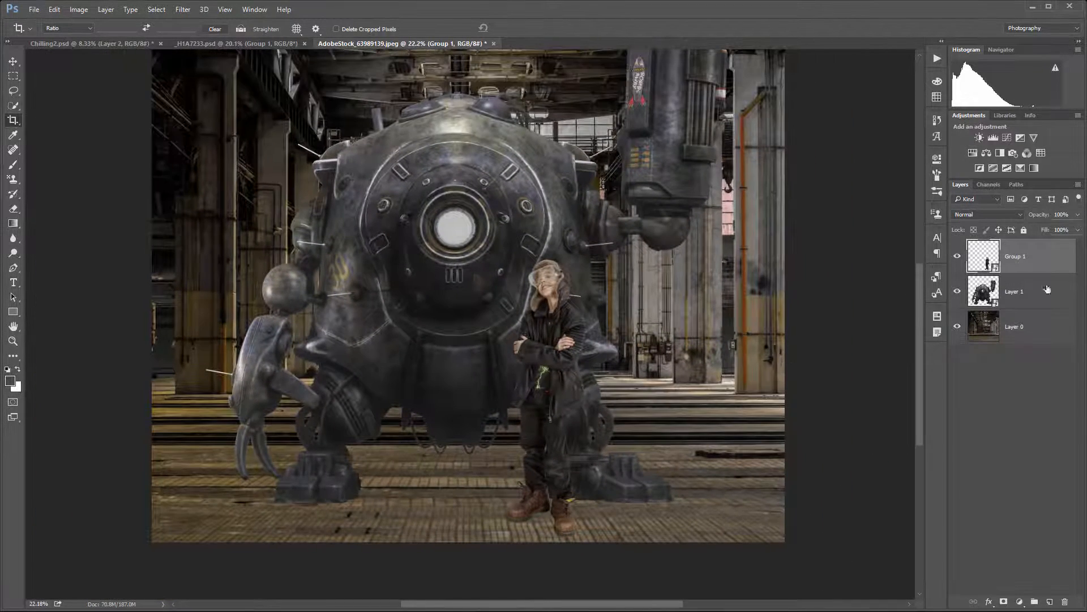
Hide the standing figure's Group 1 layer so only the robot shows against the warehouse
{"action": "left_click", "coordinate": [955, 258]}
{"action": "scroll", "coordinate": [419, 224], "scroll_direction": "down", "scroll_amount": 1}
{"action": "left_click_drag", "start_coordinate": [420, 224], "coordinate": [430, 317]}
{"action": "scroll", "coordinate": [429, 317], "scroll_direction": "up", "scroll_amount": 1}
{"action": "scroll", "coordinate": [375, 513], "scroll_direction": "down", "scroll_amount": 2}
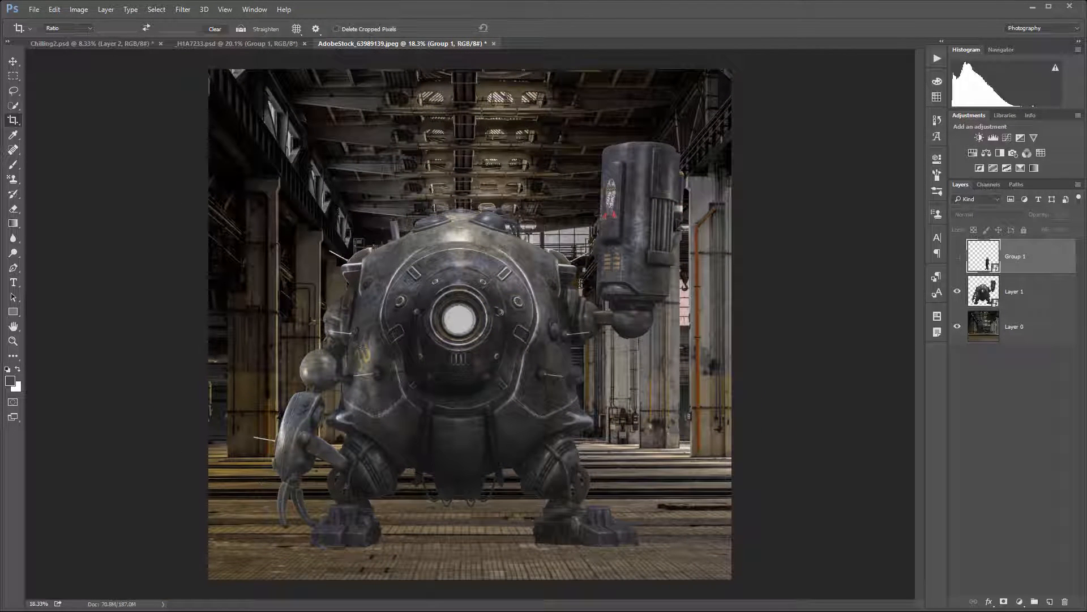
Add a Curves adjustment directly above Layer 1, clip it to the robot, and set its blend mode to Color
{"action": "left_click", "coordinate": [1042, 296]}
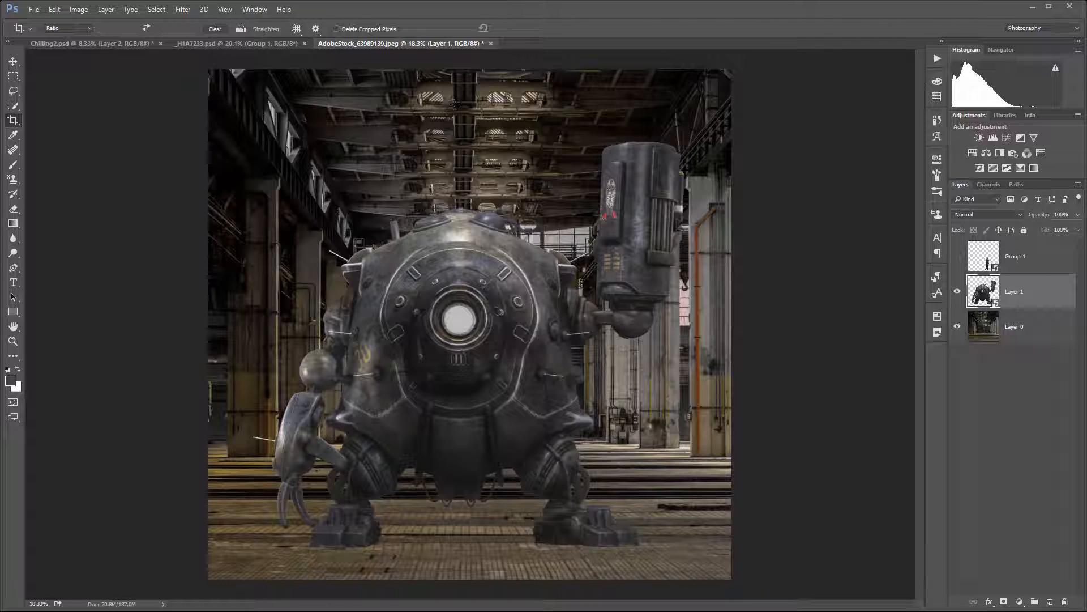
{"action": "left_click", "coordinate": [1021, 603]}
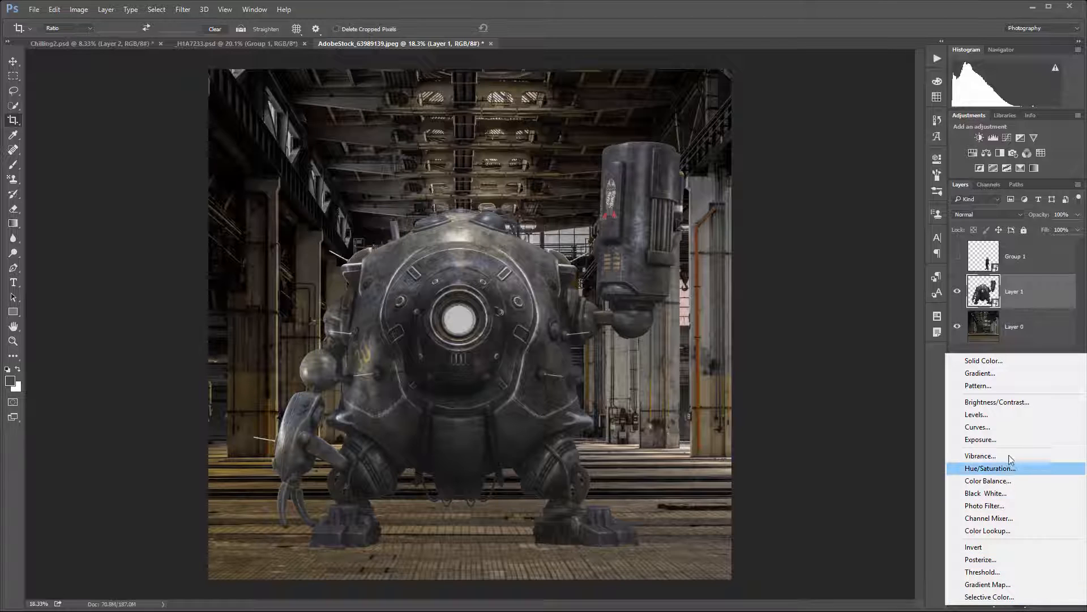
{"action": "left_click", "coordinate": [1008, 425]}
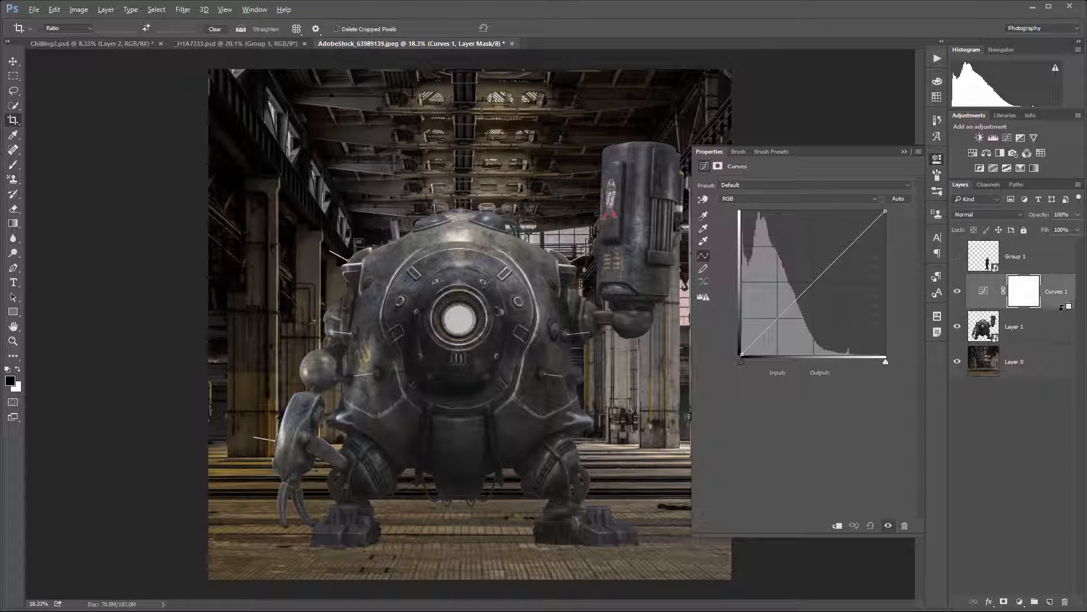
{"action": "left_click", "coordinate": [1065, 306], "text": "alt"}
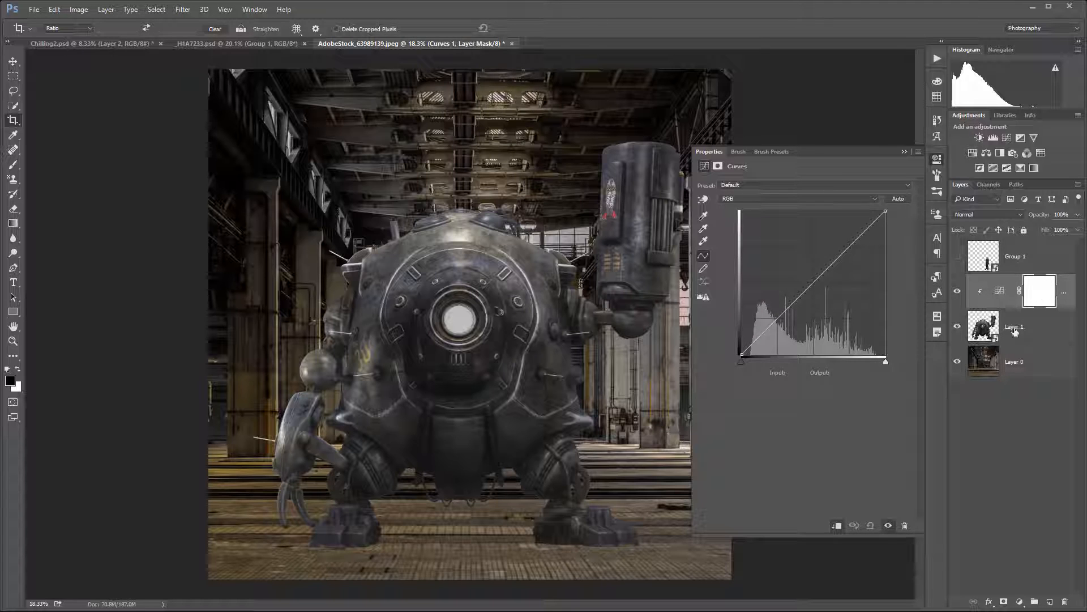
{"action": "left_click", "coordinate": [968, 214]}
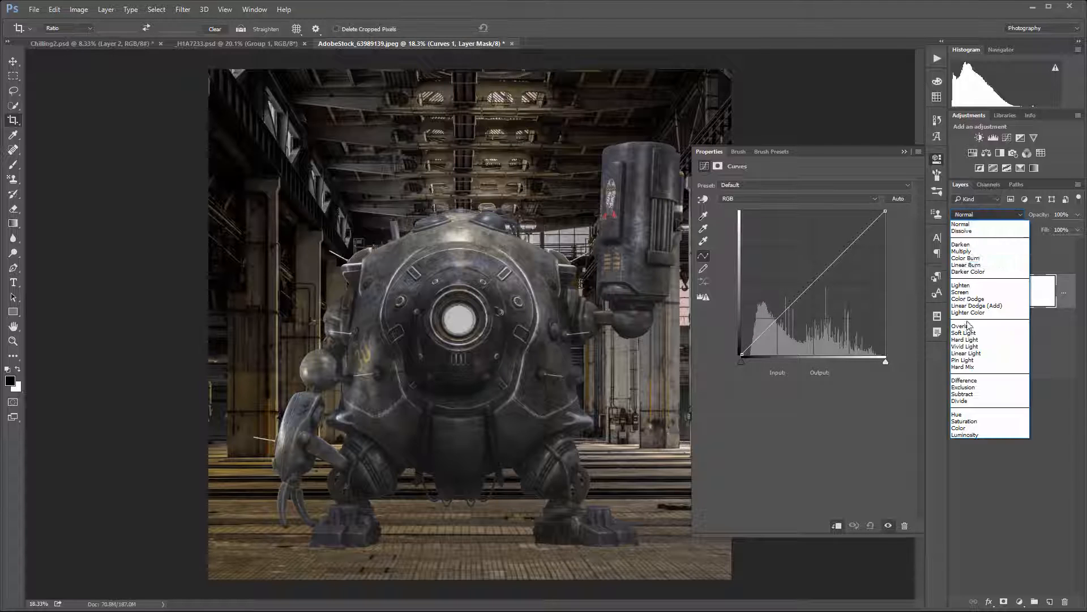
{"action": "left_click", "coordinate": [981, 433]}
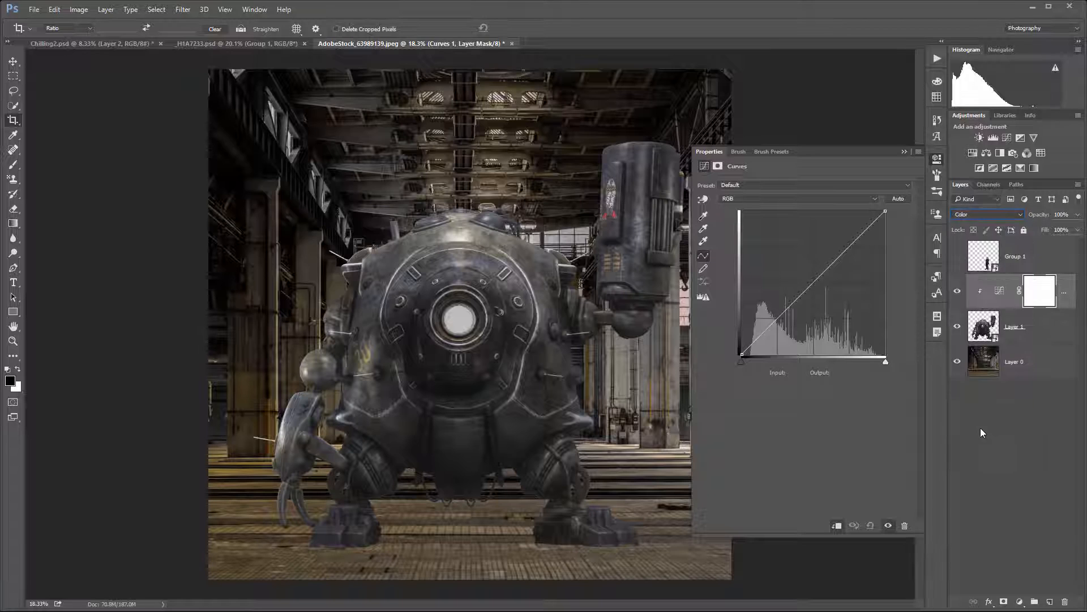
Lower the Blue channel midtones slightly in the robot's Color curves, mapping input 78 to output 75
{"action": "left_click", "coordinate": [752, 200]}
{"action": "left_click", "coordinate": [747, 230]}
{"action": "left_click_drag", "start_coordinate": [813, 301], "coordinate": [784, 312]}
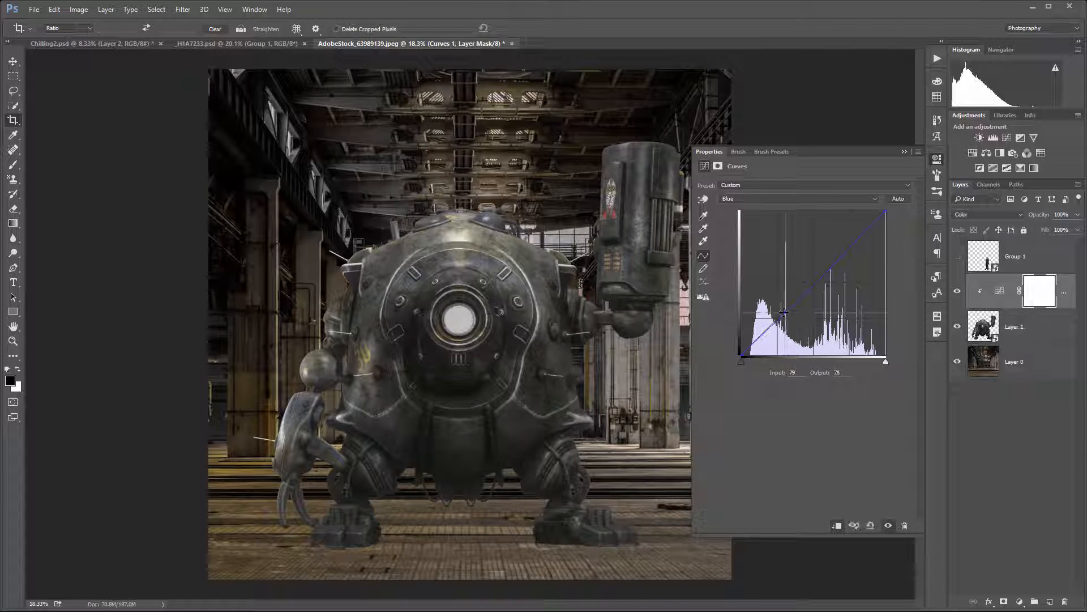
Raise the Red channel of the robot's Color curves from input 98 to output 99, and compare the robot with and without the adjustment
{"action": "left_click", "coordinate": [799, 198]}
{"action": "left_click", "coordinate": [793, 215]}
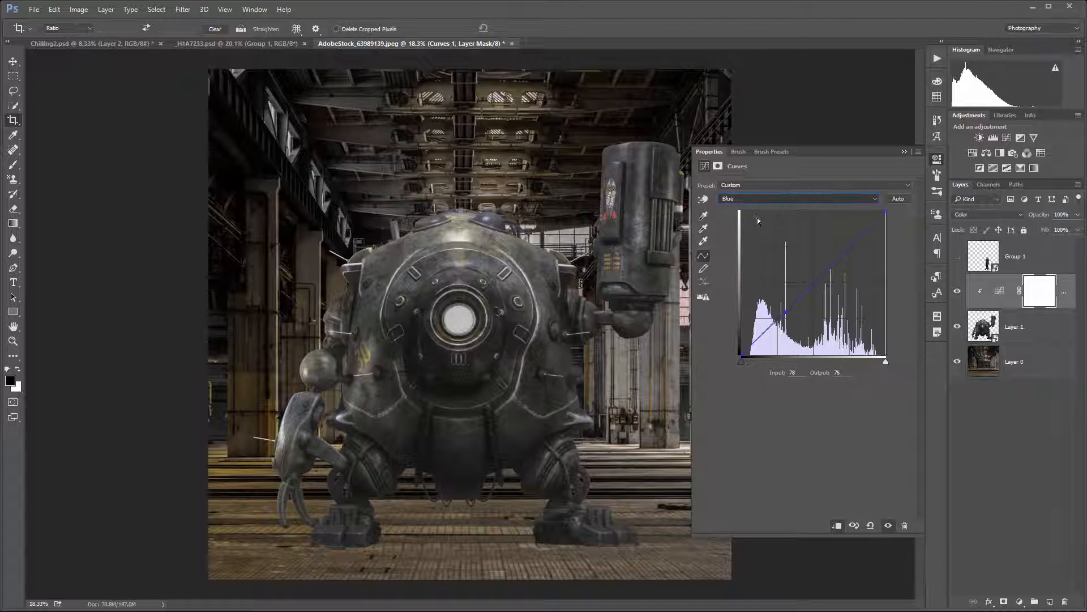
{"action": "left_click_drag", "start_coordinate": [795, 303], "coordinate": [795, 299]}
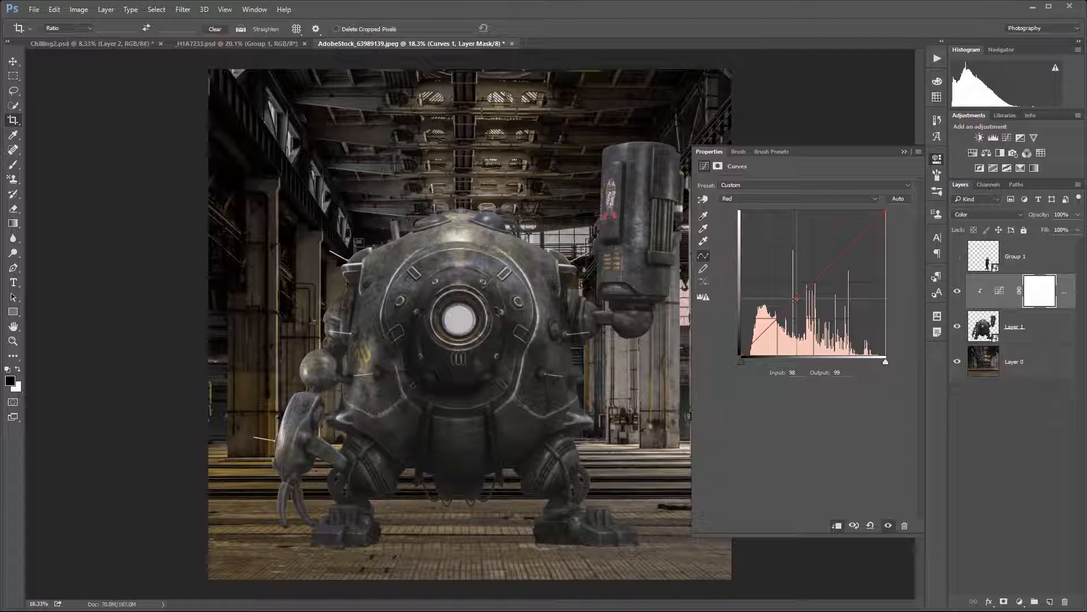
{"action": "left_click", "coordinate": [957, 293]}
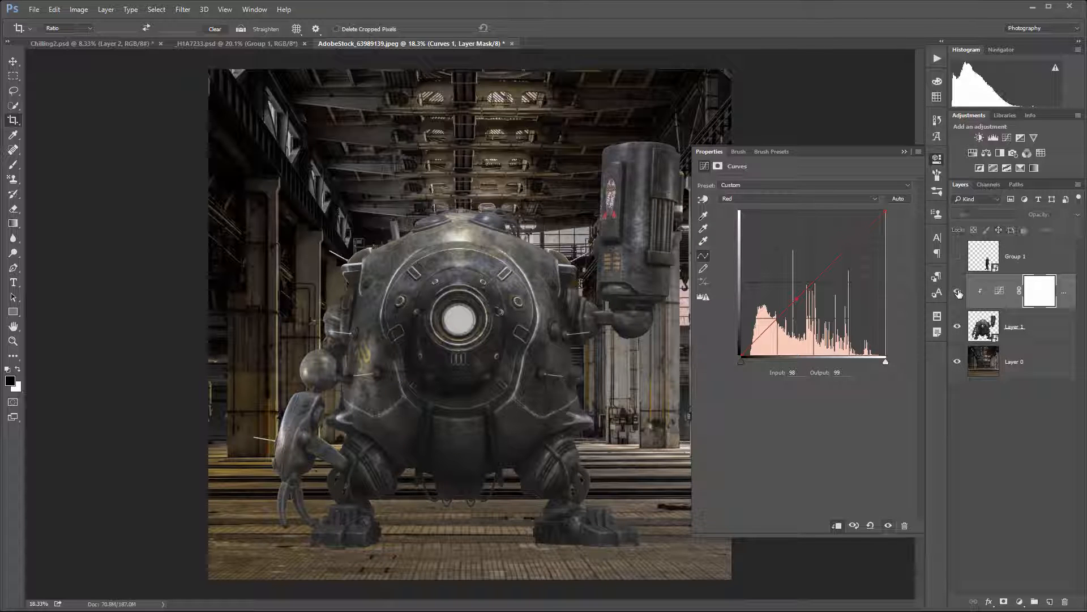
{"action": "left_click", "coordinate": [957, 292]}
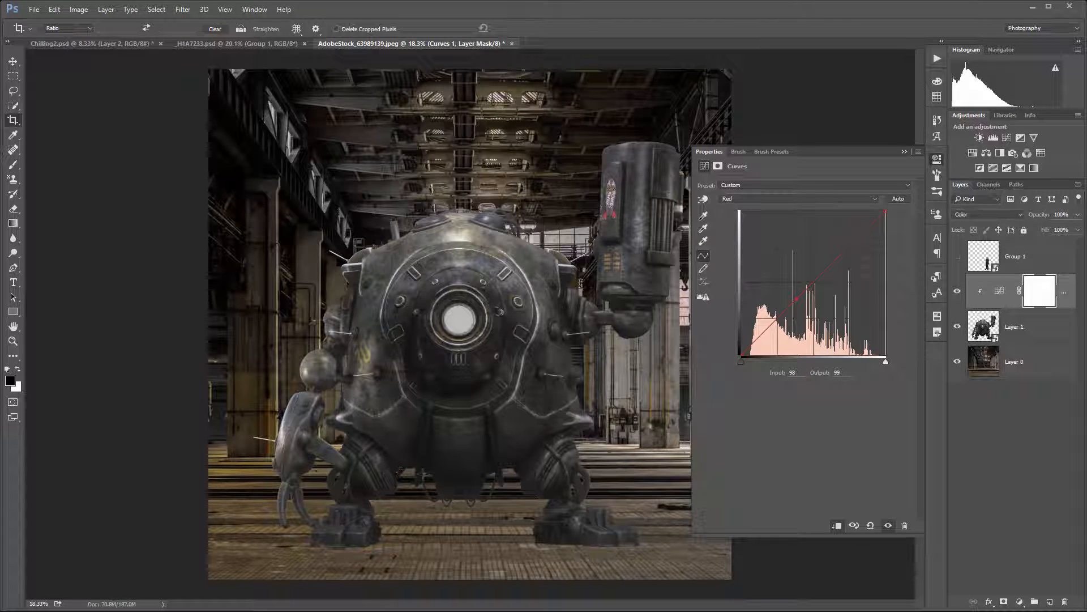
Move the Blue channel's black point in the robot's Color curves to input 3, output 0, and check the colour match
{"action": "left_click", "coordinate": [734, 199]}
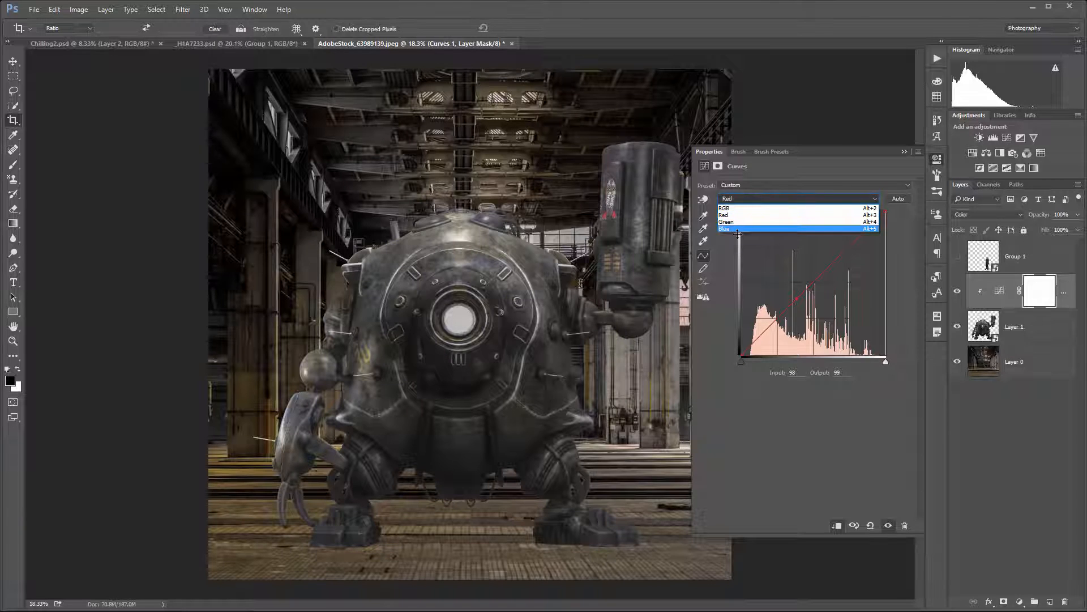
{"action": "left_click", "coordinate": [736, 231]}
{"action": "left_click_drag", "start_coordinate": [741, 355], "coordinate": [743, 357]}
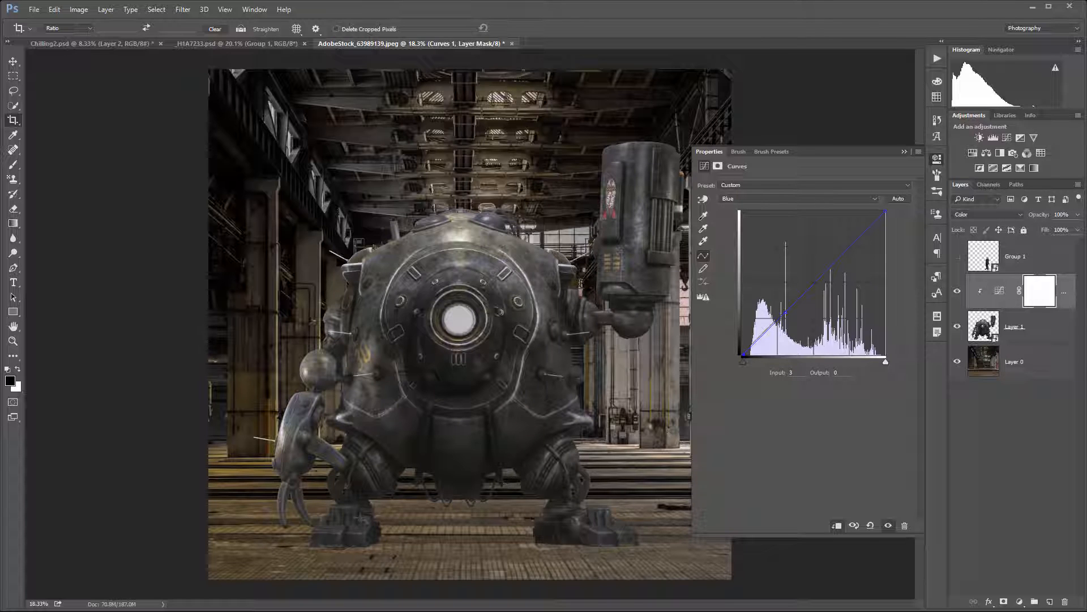
{"action": "scroll", "coordinate": [474, 286], "scroll_direction": "down", "scroll_amount": 2}
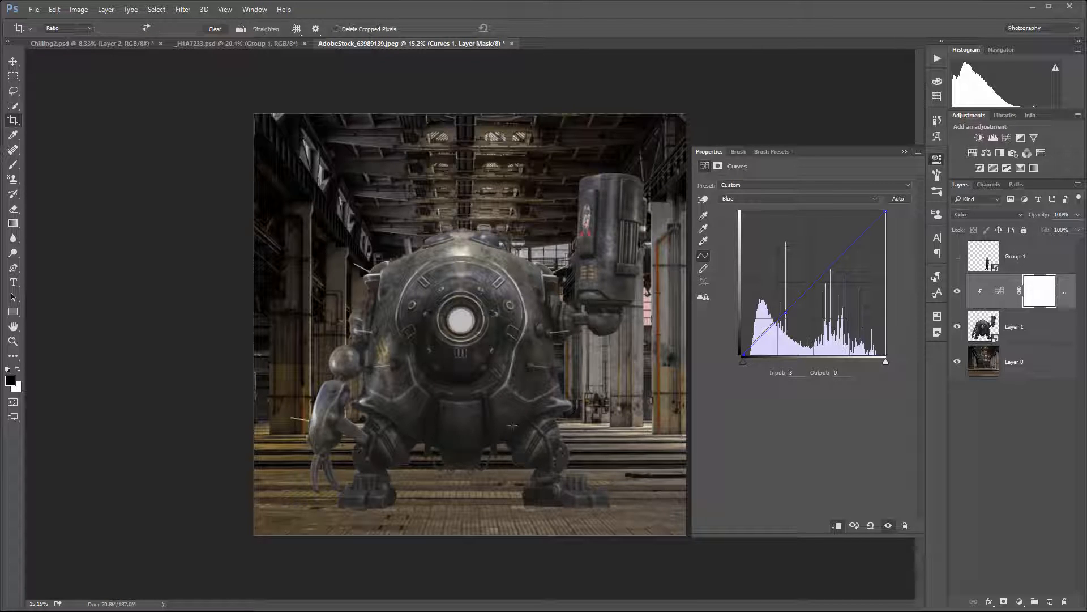
{"action": "scroll", "coordinate": [555, 500], "scroll_direction": "up", "scroll_amount": 2}
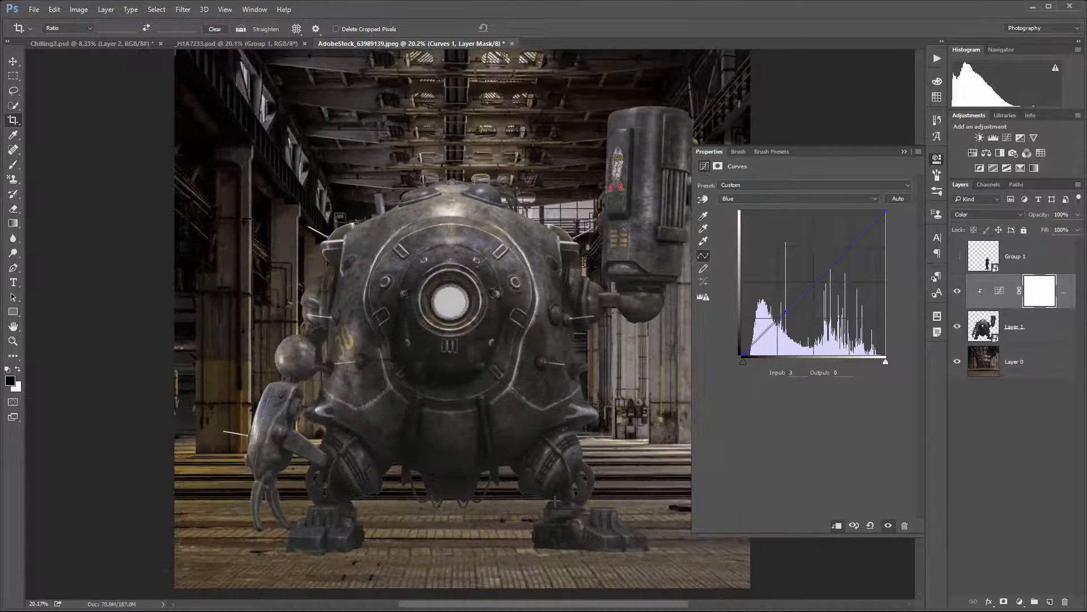
{"action": "scroll", "coordinate": [465, 496], "scroll_direction": "up", "scroll_amount": 4}
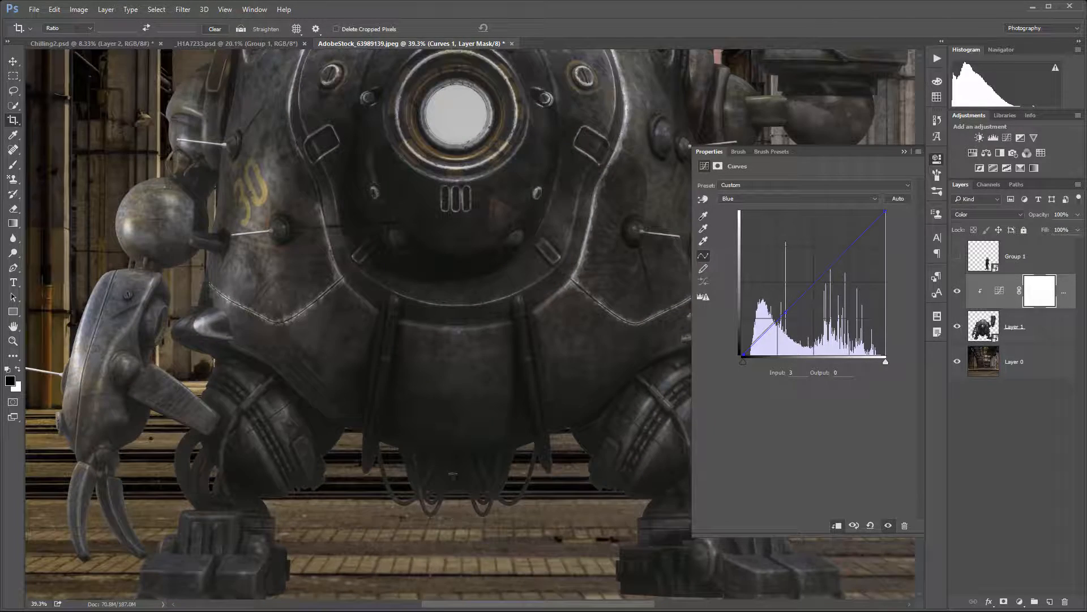
{"action": "scroll", "coordinate": [510, 513], "scroll_direction": "down", "scroll_amount": 4}
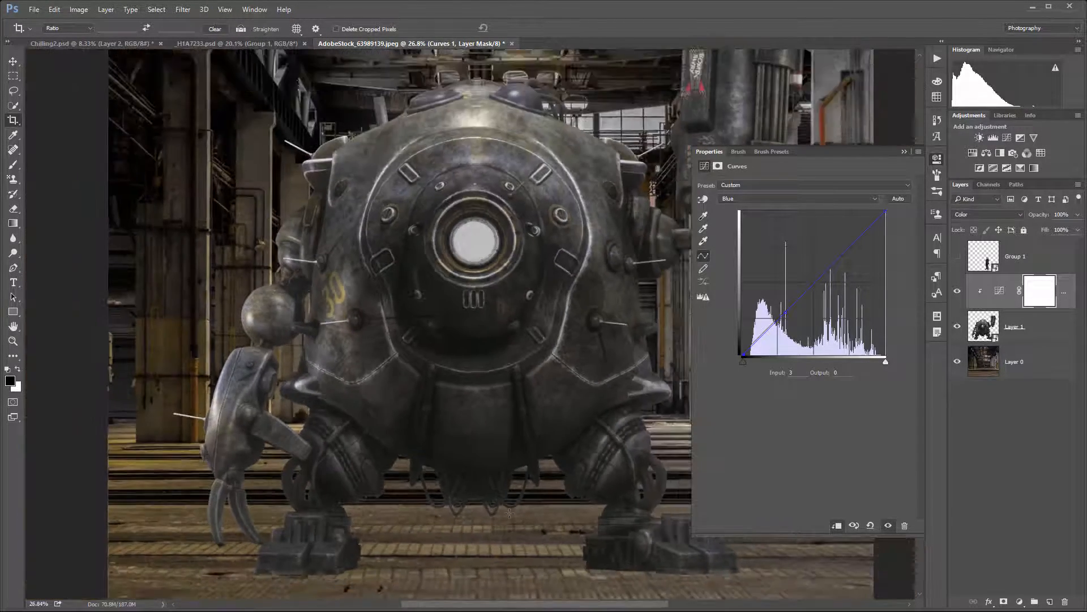
Add a second Curves adjustment above the first, clip it to the robot, and set its blend mode to Luminosity
{"action": "left_click", "coordinate": [1019, 601]}
{"action": "left_click", "coordinate": [1019, 419]}
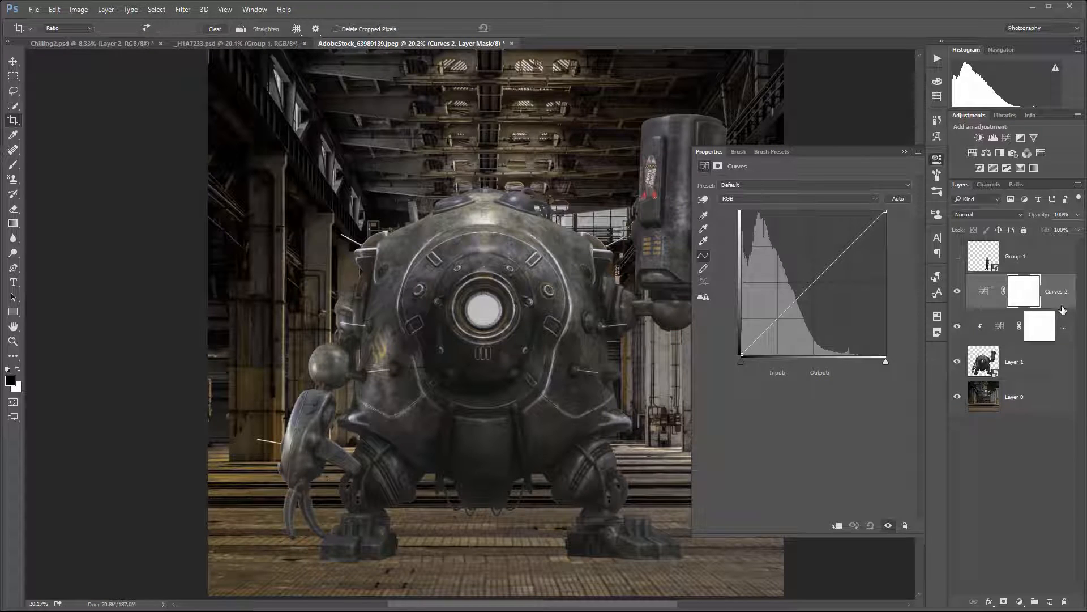
{"action": "left_click", "coordinate": [1060, 310]}
{"action": "left_click", "coordinate": [1059, 309], "text": "alt"}
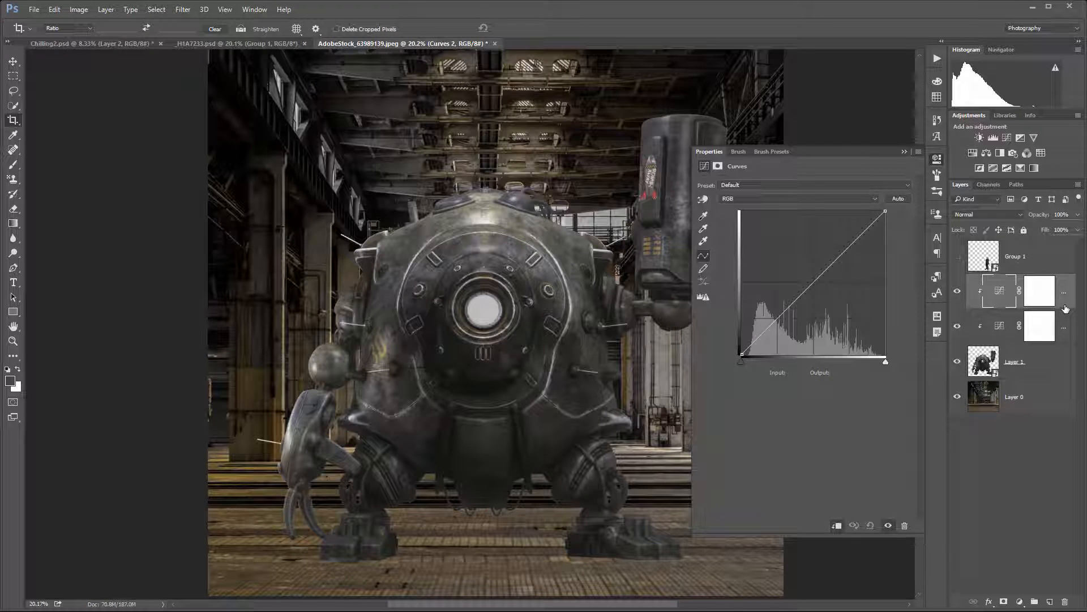
{"action": "left_click", "coordinate": [1010, 215]}
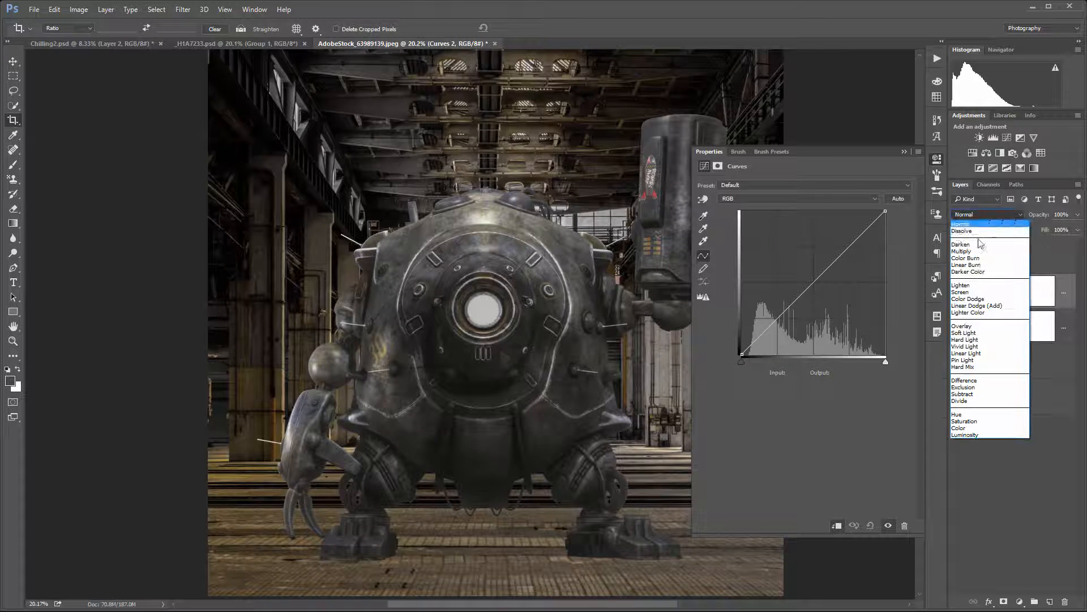
{"action": "left_click", "coordinate": [981, 435]}
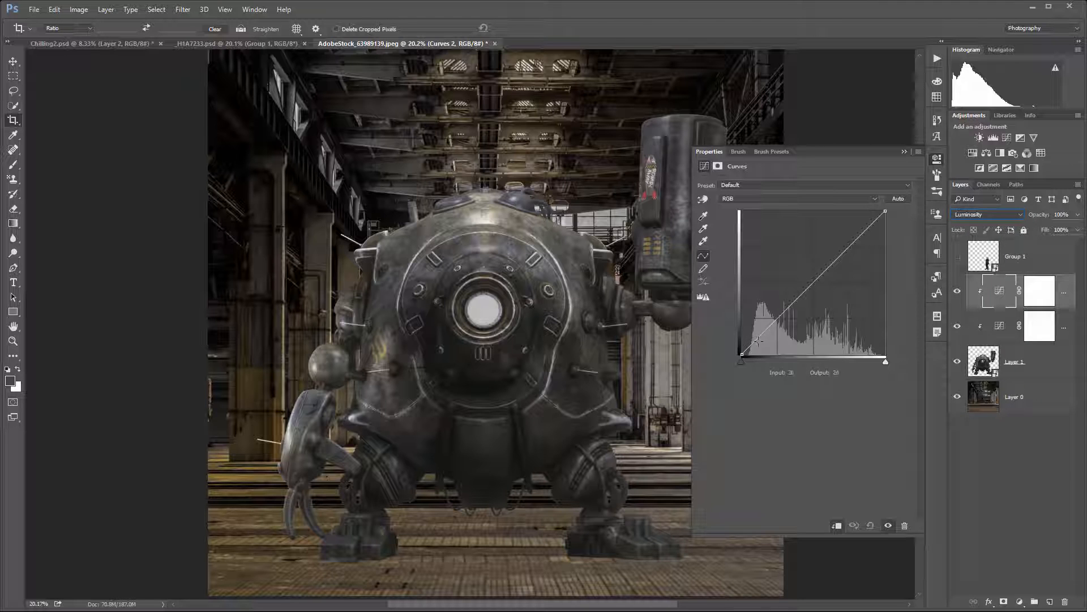
Add slight contrast in the Luminosity curves by mapping shadow input 37 to output 32 and raising the highlights at input 192
{"action": "mouse_move", "coordinate": [778, 337]}
{"action": "left_mouse_down"}
{"action": "mouse_move", "coordinate": [788, 320]}
{"action": "mouse_move", "coordinate": [760, 338]}
{"action": "left_mouse_up"}
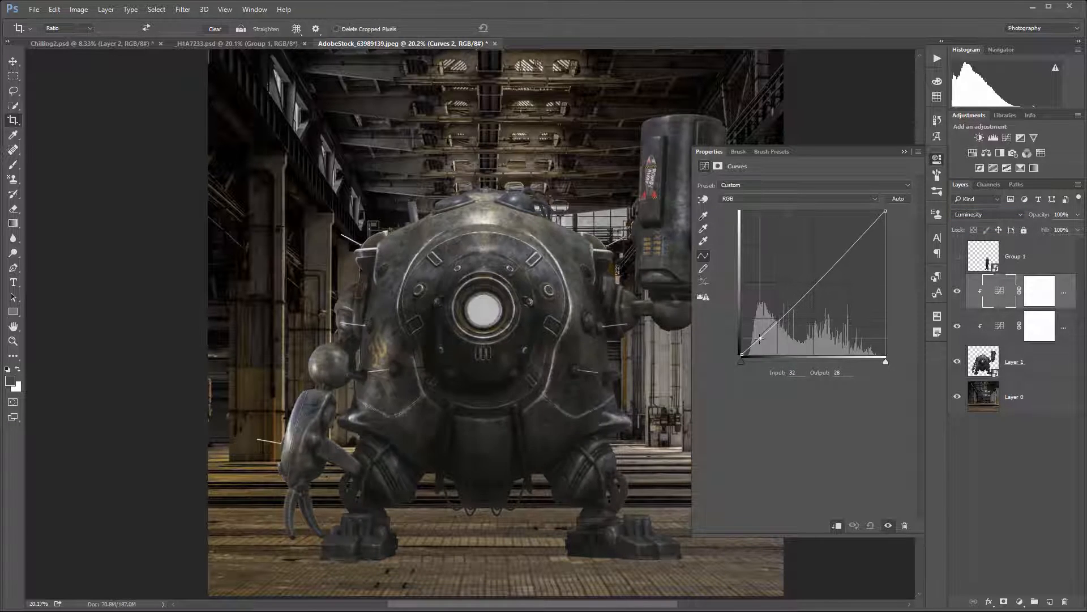
{"action": "left_click_drag", "start_coordinate": [850, 248], "coordinate": [850, 244]}
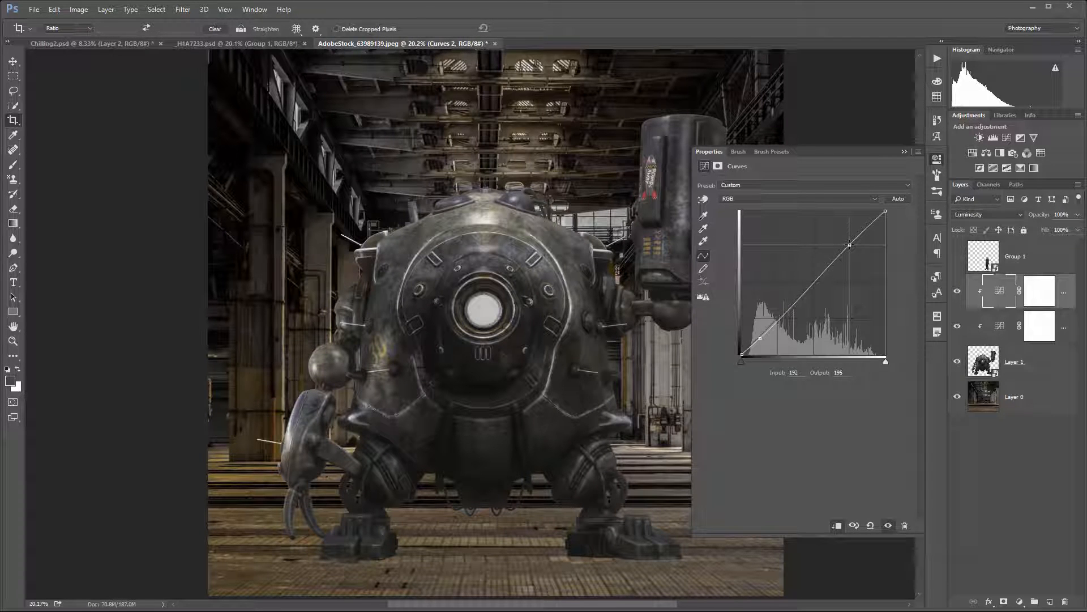
{"action": "left_click_drag", "start_coordinate": [761, 339], "coordinate": [764, 337]}
Compare the full robot with and without the Luminosity curves adjustment
{"action": "scroll", "coordinate": [547, 388], "scroll_direction": "down", "scroll_amount": 2}
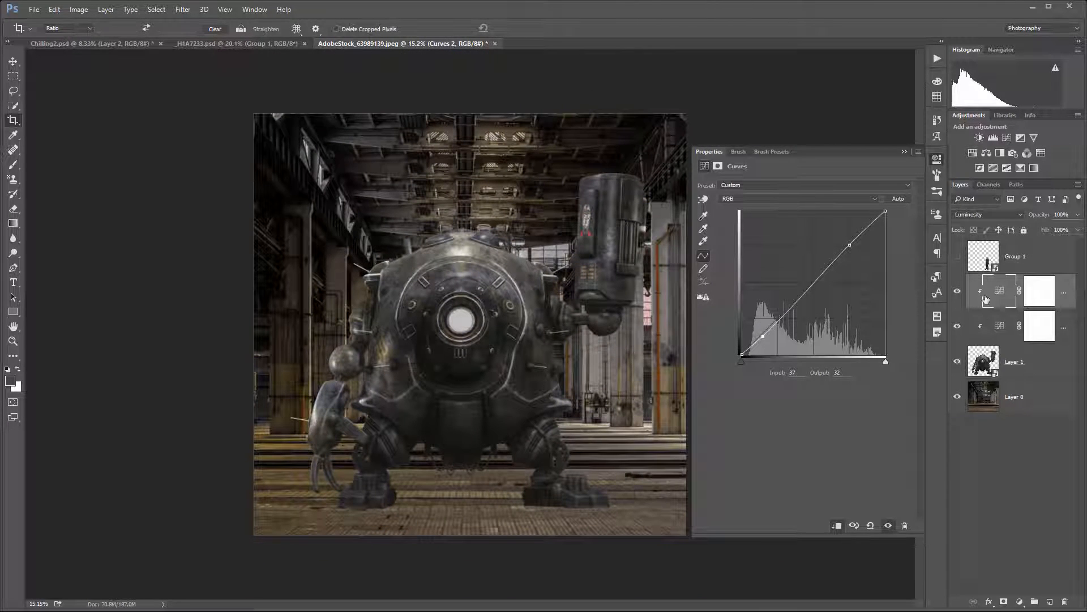
{"action": "left_click", "coordinate": [957, 291]}
{"action": "left_click", "coordinate": [958, 291]}
{"action": "left_click", "coordinate": [958, 291]}
{"action": "left_click", "coordinate": [957, 291]}
Inspect the cut-out edge around the robot's right-hand leg cables and load Layer 1's outline as a selection
{"action": "scroll", "coordinate": [625, 494], "scroll_direction": "up", "scroll_amount": 8}
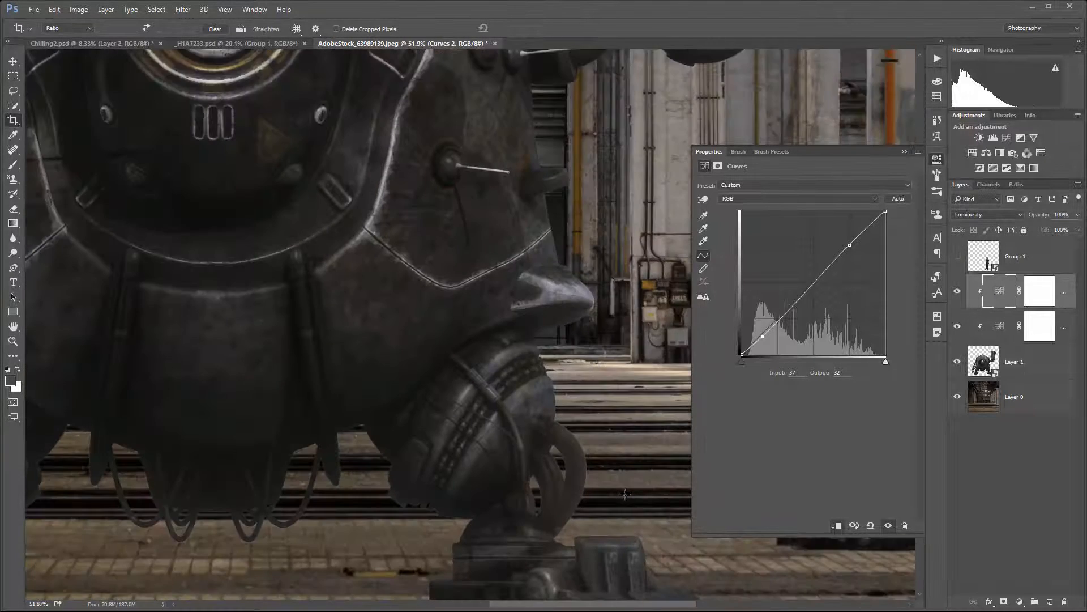
{"action": "scroll", "coordinate": [541, 507], "scroll_direction": "up", "scroll_amount": 3}
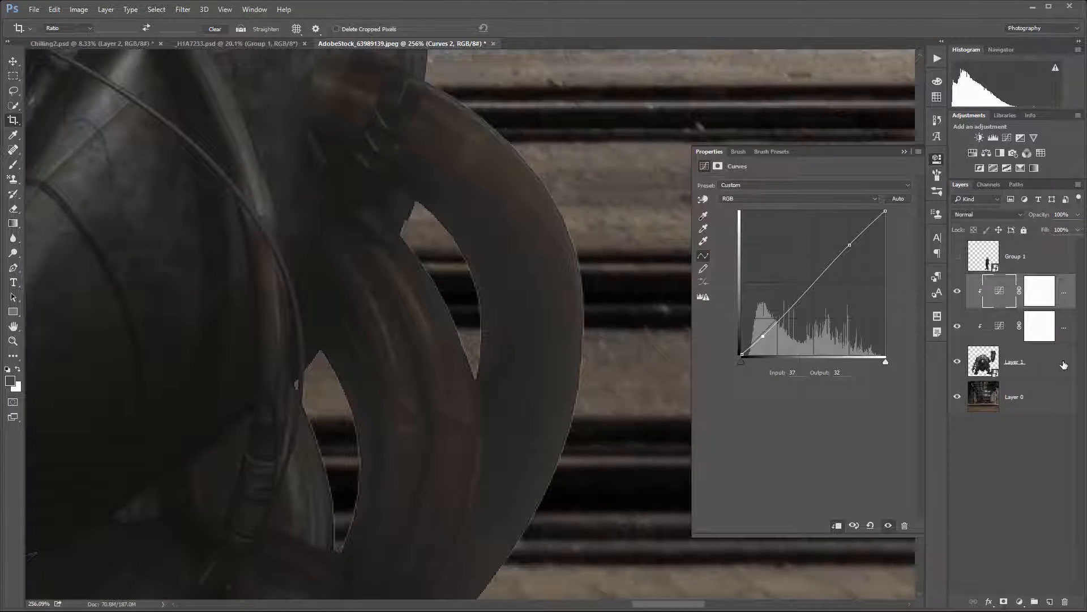
{"action": "left_click", "coordinate": [985, 362]}
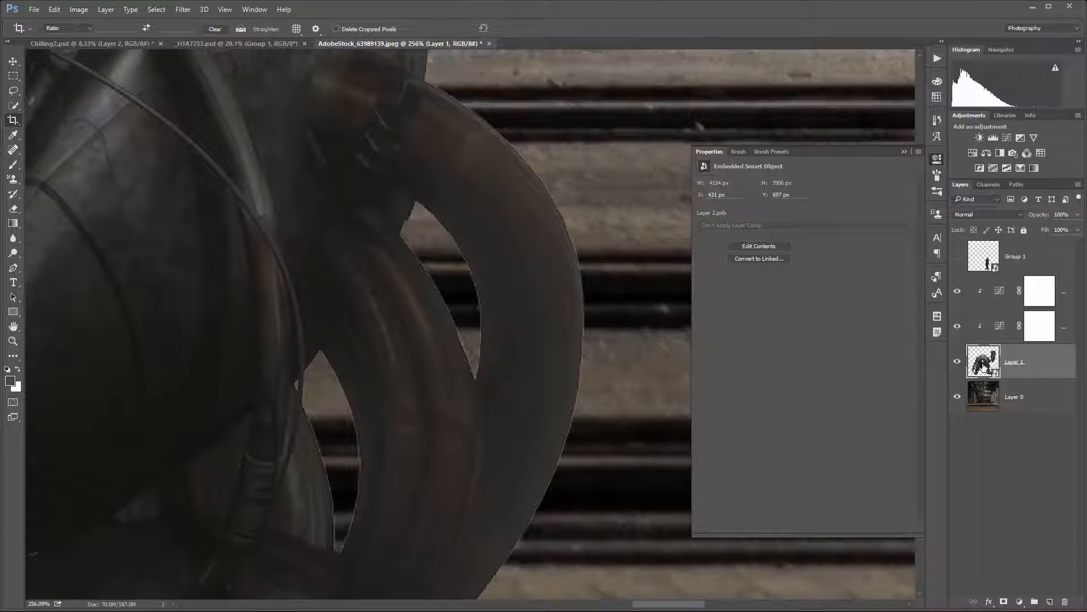
{"action": "left_click", "coordinate": [985, 368], "text": "ctrl"}
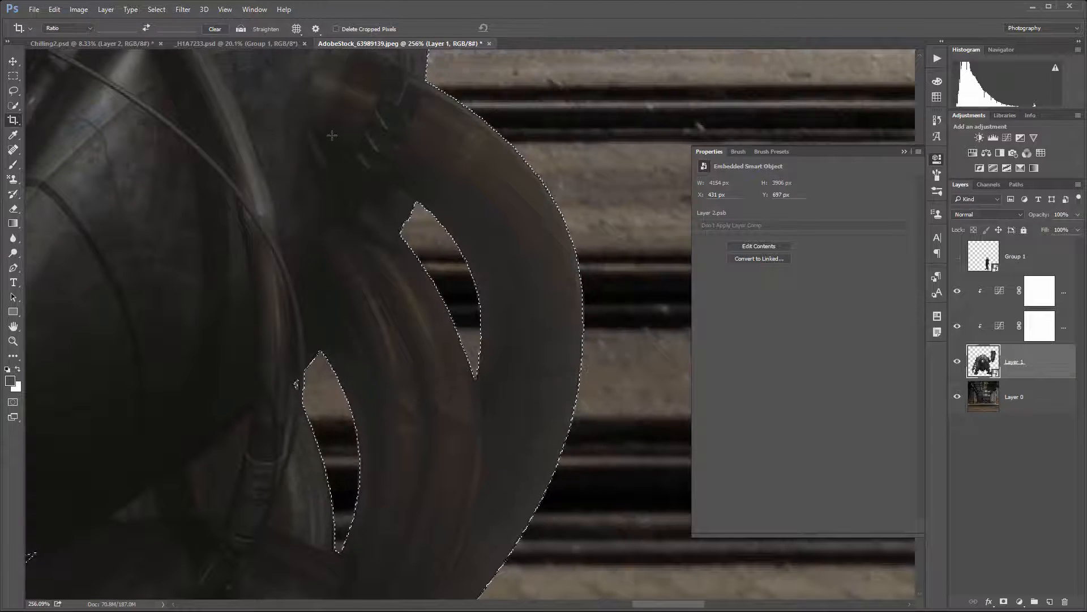
Contract the robot selection by 2 pixels
{"action": "left_click", "coordinate": [152, 10]}
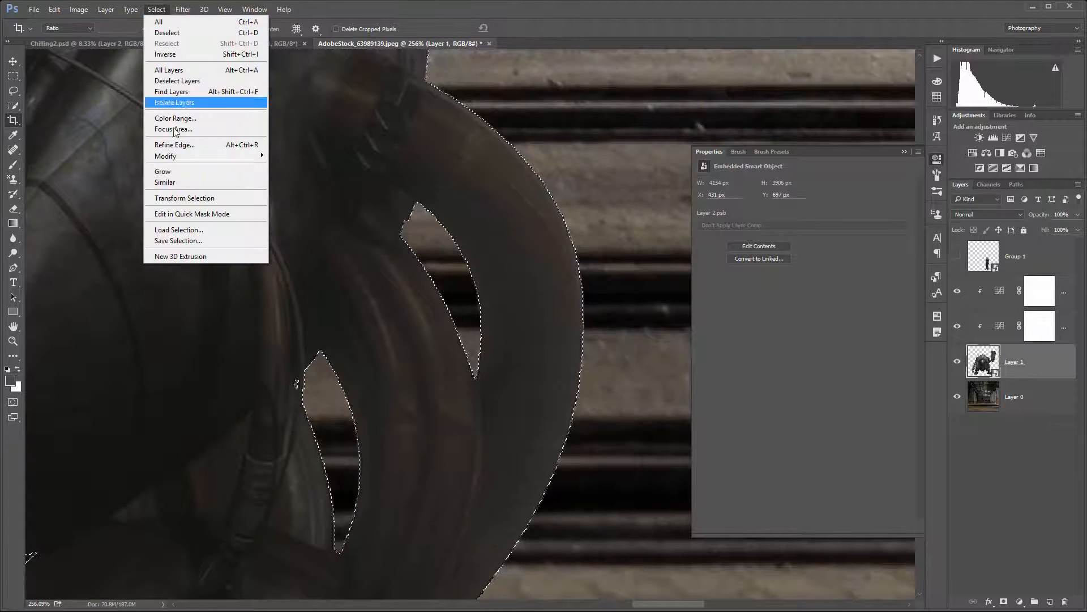
{"action": "mouse_move", "coordinate": [170, 155]}
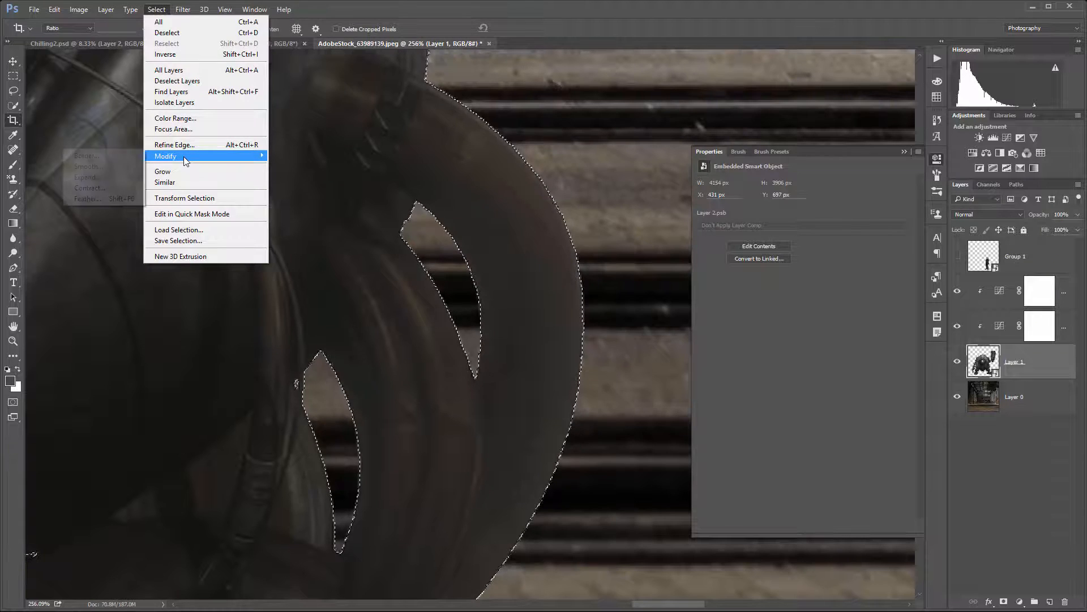
{"action": "left_click", "coordinate": [107, 187]}
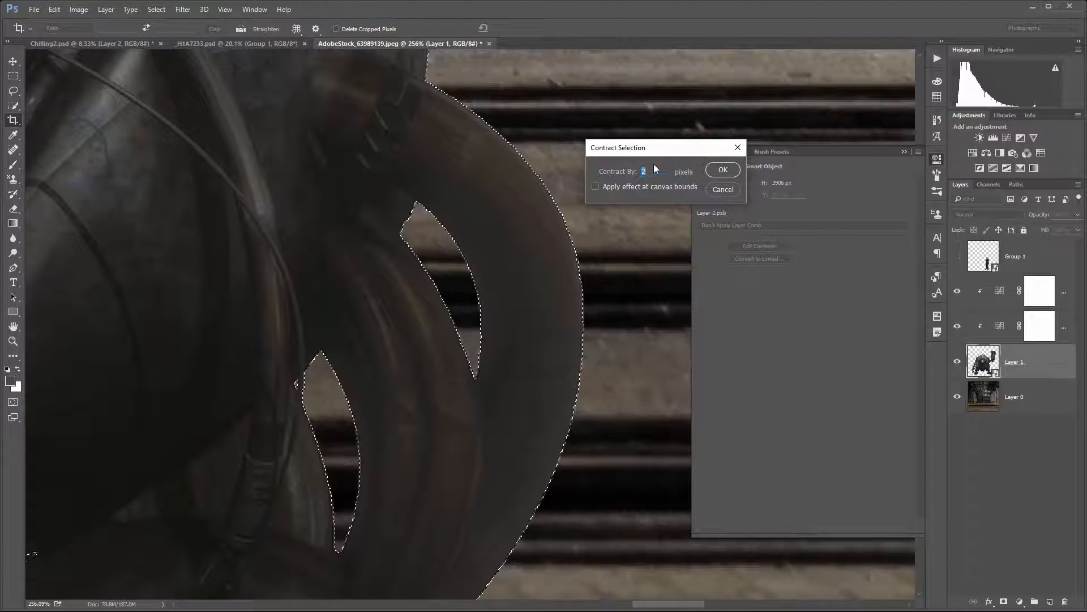
{"action": "left_click", "coordinate": [722, 170]}
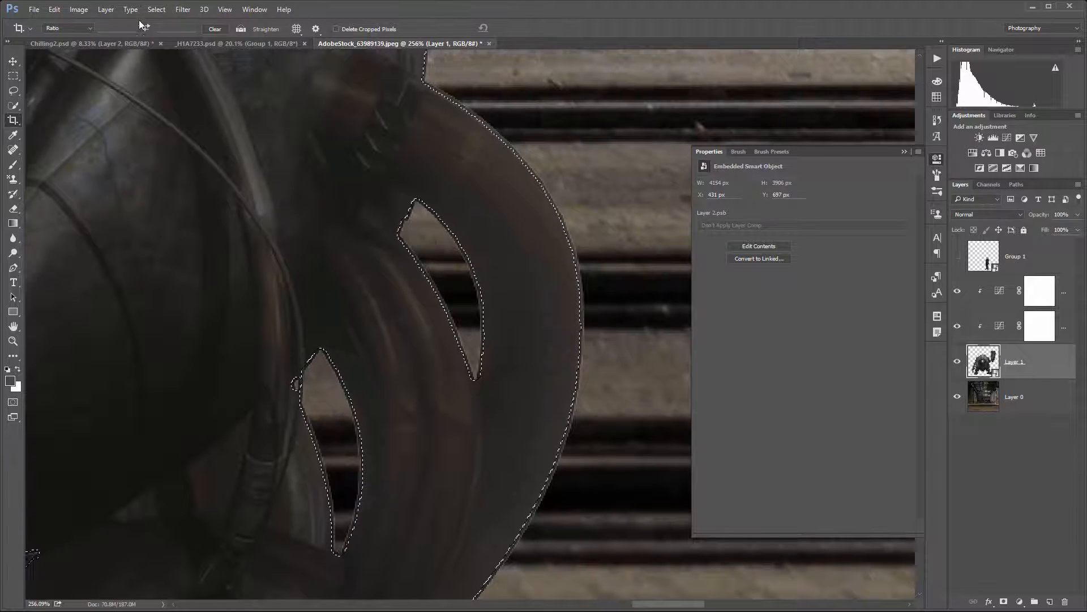
Feather the robot selection by 1 pixel and add it to Layer 1 as a layer mask
{"action": "left_click", "coordinate": [156, 10]}
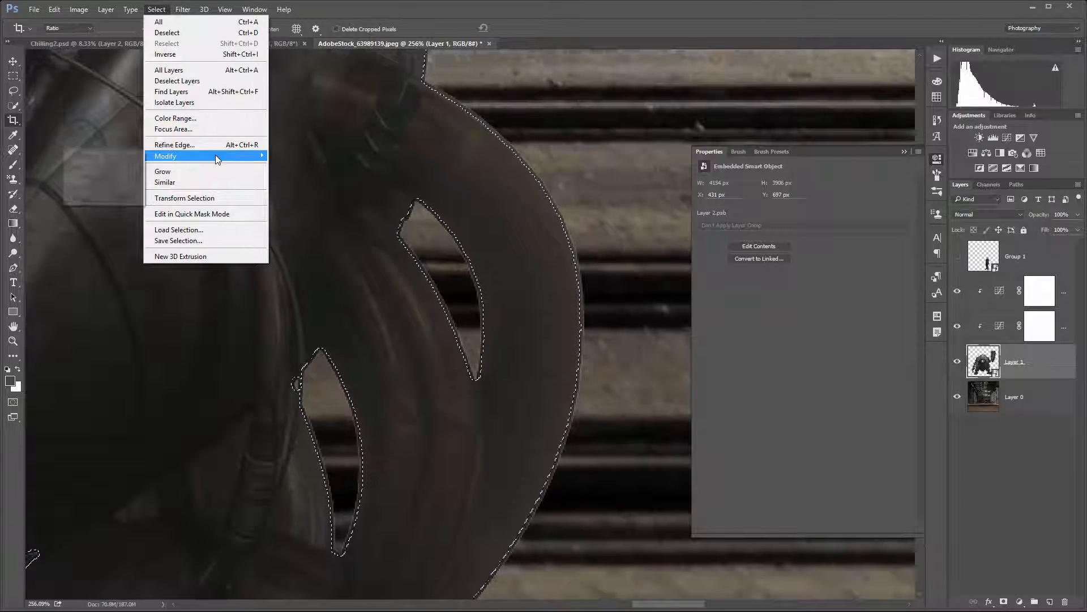
{"action": "mouse_move", "coordinate": [221, 156]}
{"action": "left_click", "coordinate": [104, 199]}
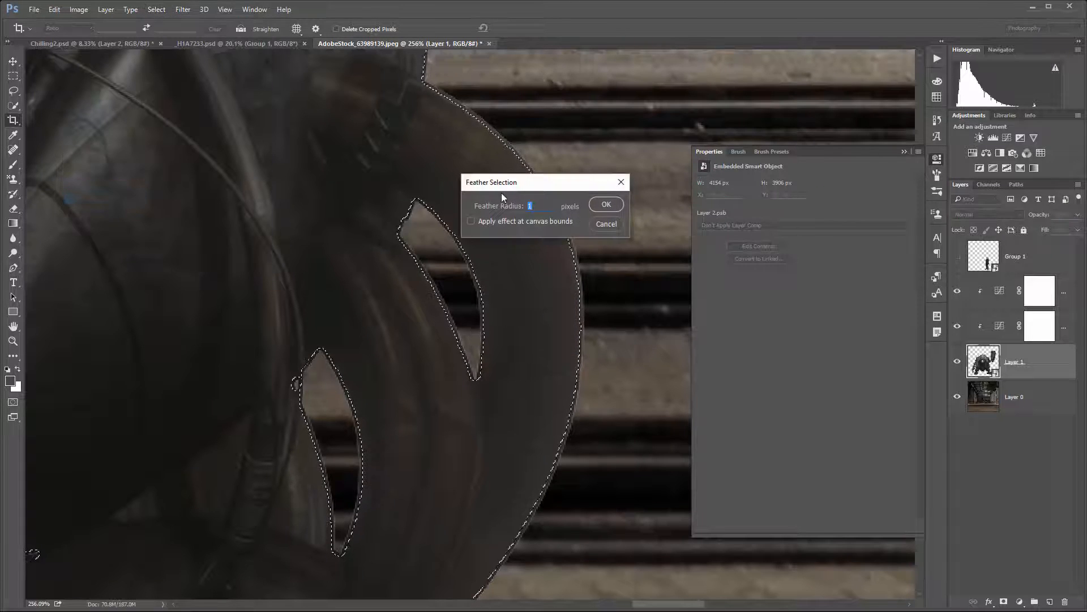
{"action": "left_click", "coordinate": [606, 205]}
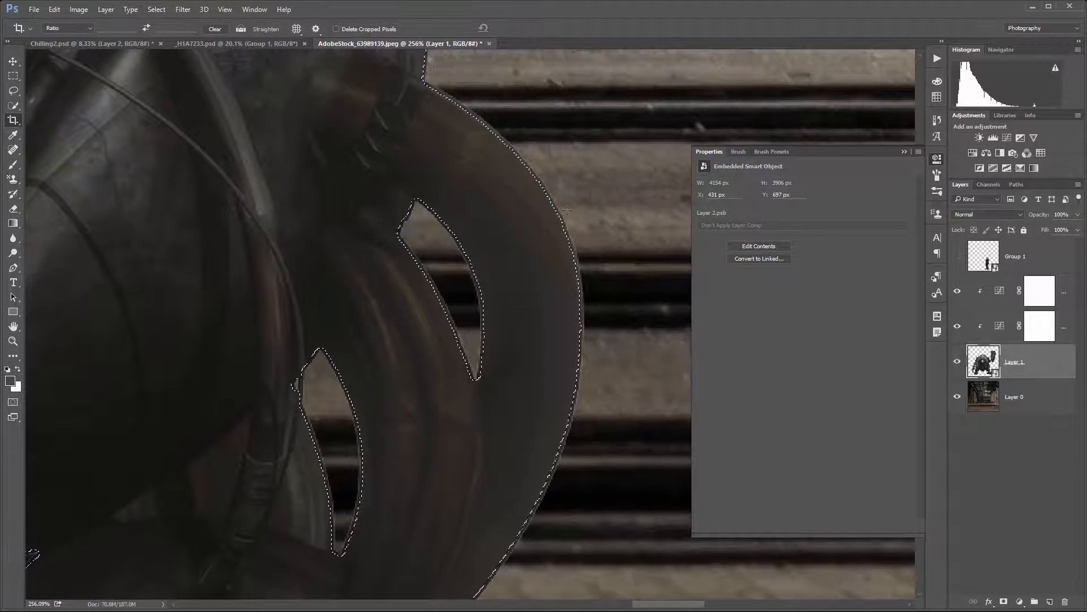
{"action": "scroll", "coordinate": [555, 195], "scroll_direction": "down", "scroll_amount": 5}
{"action": "scroll", "coordinate": [566, 209], "scroll_direction": "down", "scroll_amount": 2}
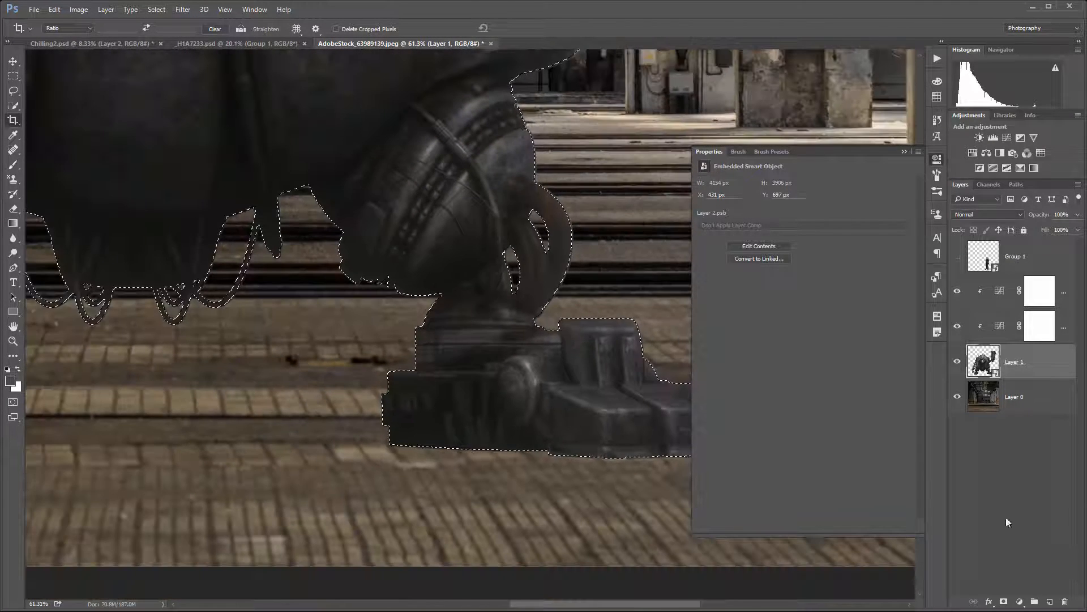
{"action": "left_click", "coordinate": [1004, 601]}
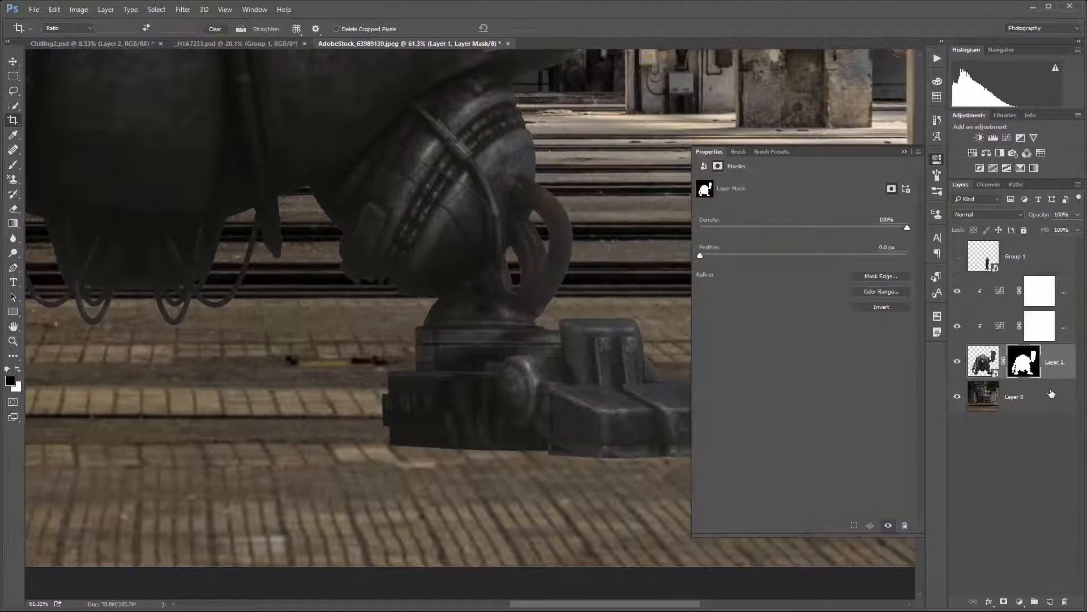
Inspect the masked cut-out edge around the cables on the robot's leg
{"action": "scroll", "coordinate": [581, 243], "scroll_direction": "up", "scroll_amount": 8}
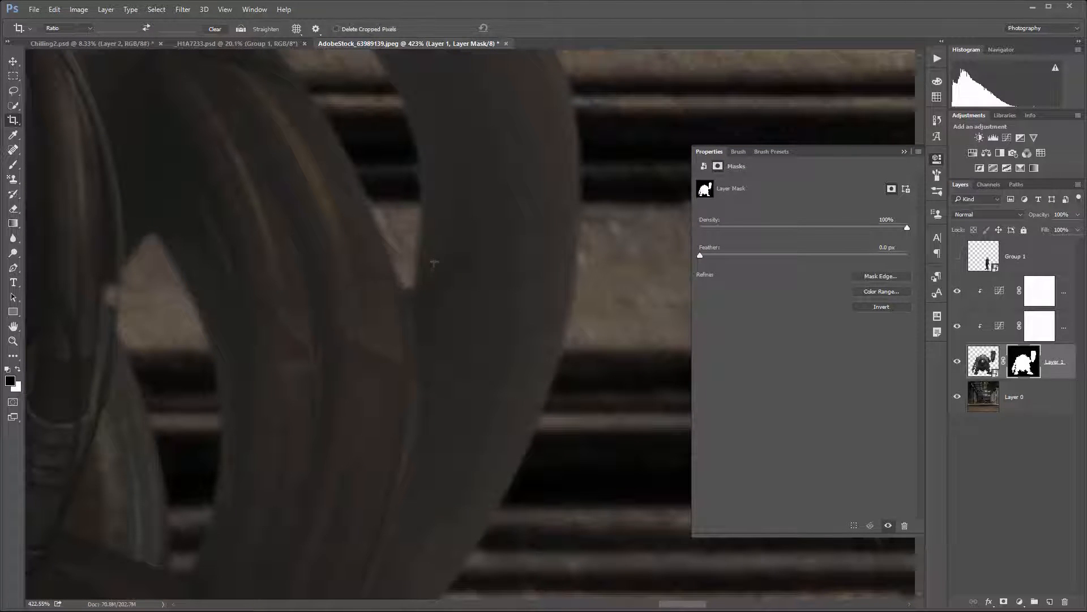
{"action": "scroll", "coordinate": [418, 288], "scroll_direction": "down", "scroll_amount": 2}
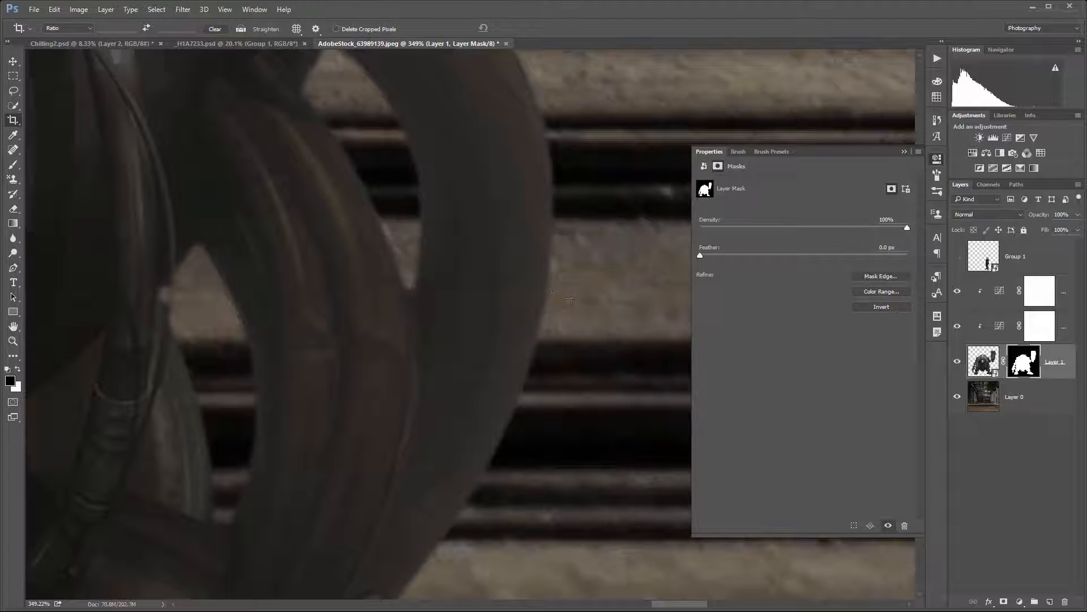
{"action": "scroll", "coordinate": [535, 300], "scroll_direction": "down", "scroll_amount": 10}
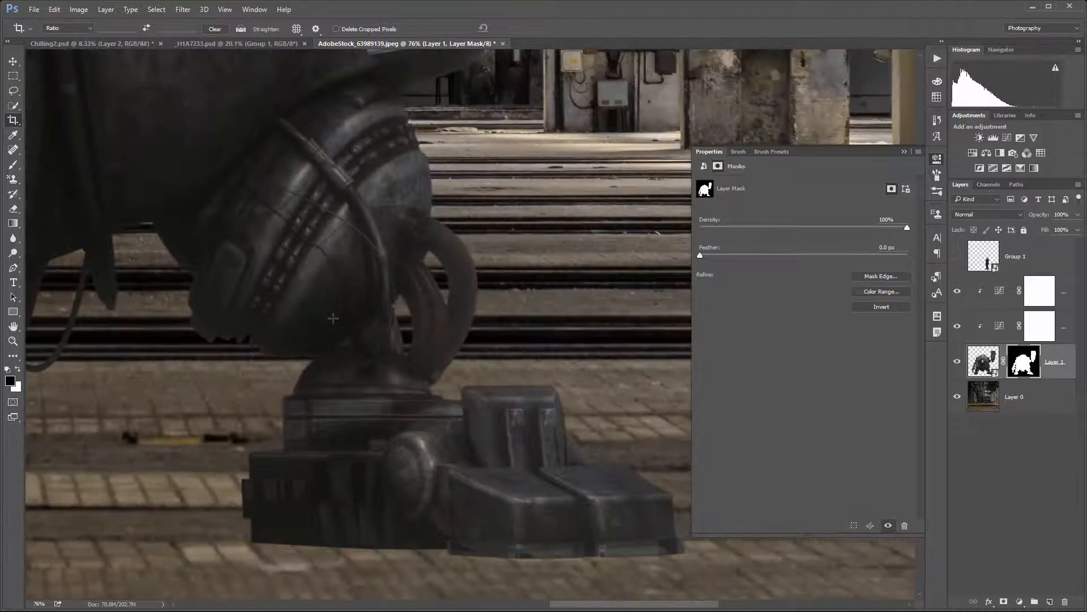
{"action": "scroll", "coordinate": [285, 286], "scroll_direction": "down", "scroll_amount": 3}
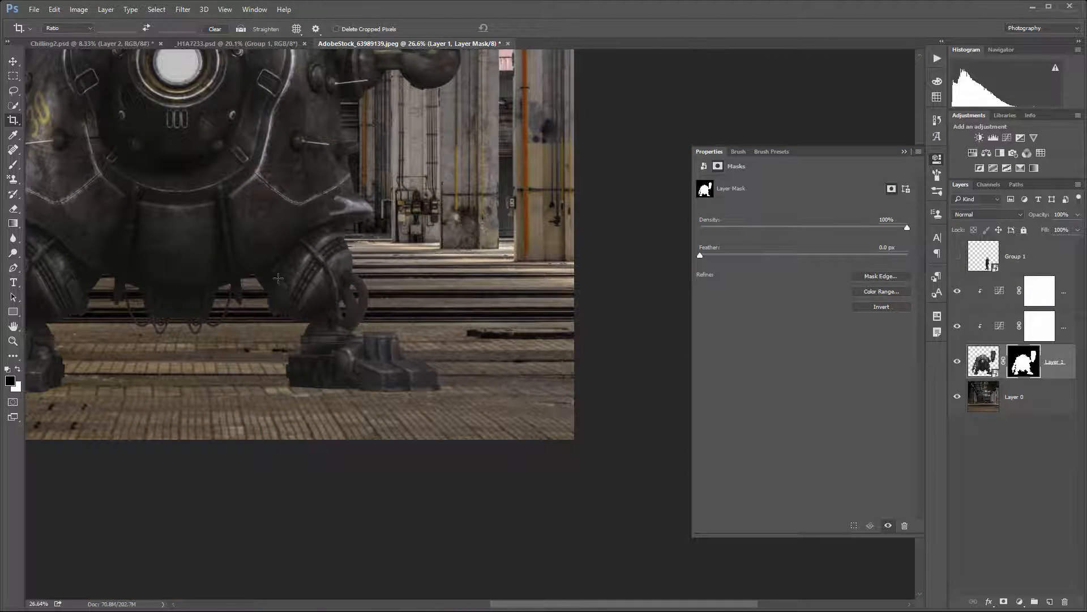
Examine the masked edge along the robot's upper body and shoulder, and review the whole robot against the warehouse
{"action": "left_click_drag", "start_coordinate": [266, 264], "coordinate": [474, 381]}
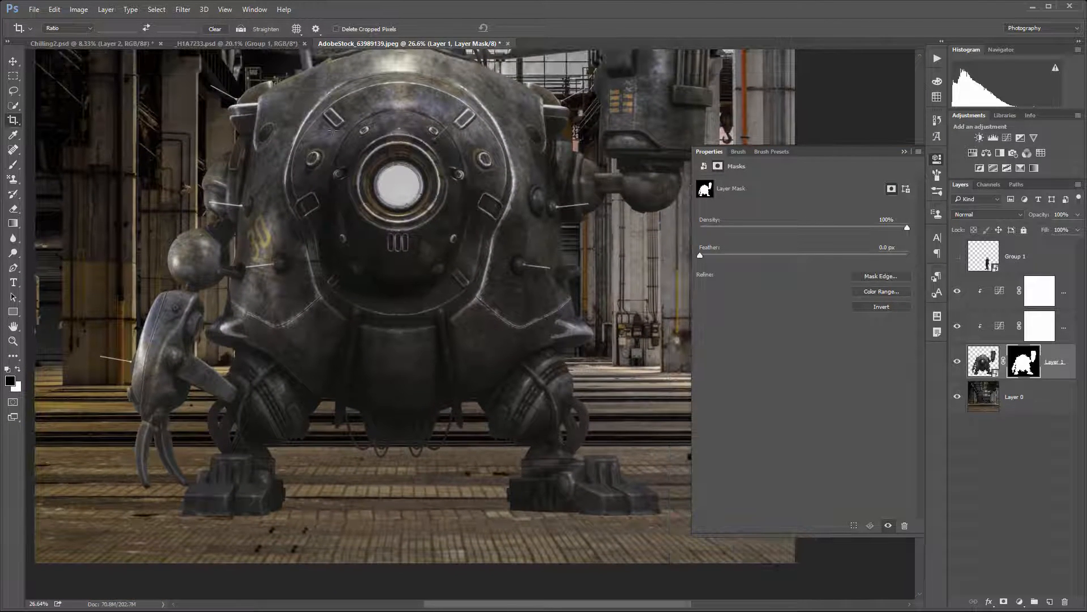
{"action": "left_click_drag", "start_coordinate": [541, 99], "coordinate": [482, 196]}
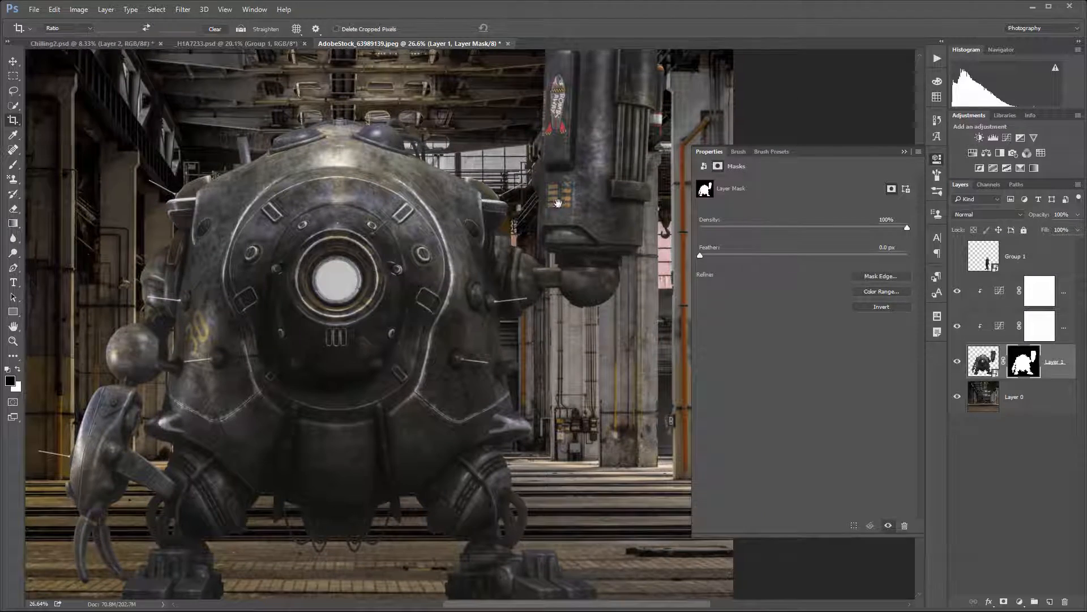
{"action": "left_click_drag", "start_coordinate": [414, 150], "coordinate": [618, 235]}
{"action": "left_click_drag", "start_coordinate": [636, 276], "coordinate": [486, 245]}
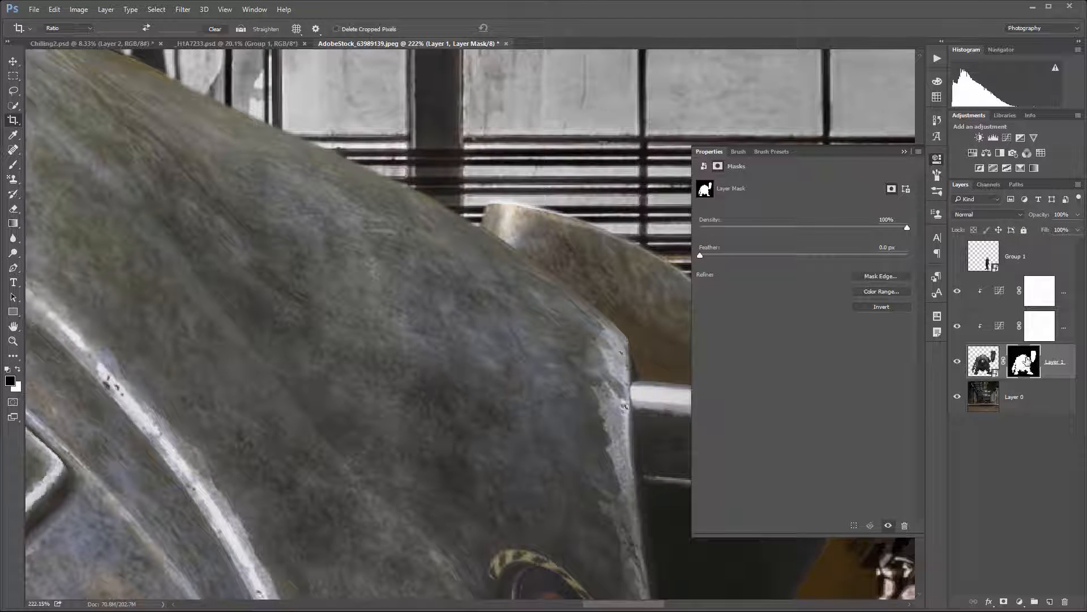
{"action": "mouse_move", "coordinate": [1013, 360]}
{"action": "left_mouse_down"}
{"action": "mouse_move", "coordinate": [1043, 367]}
{"action": "mouse_move", "coordinate": [1046, 399]}
{"action": "mouse_move", "coordinate": [1032, 398]}
{"action": "mouse_move", "coordinate": [1024, 361]}
{"action": "left_mouse_up"}
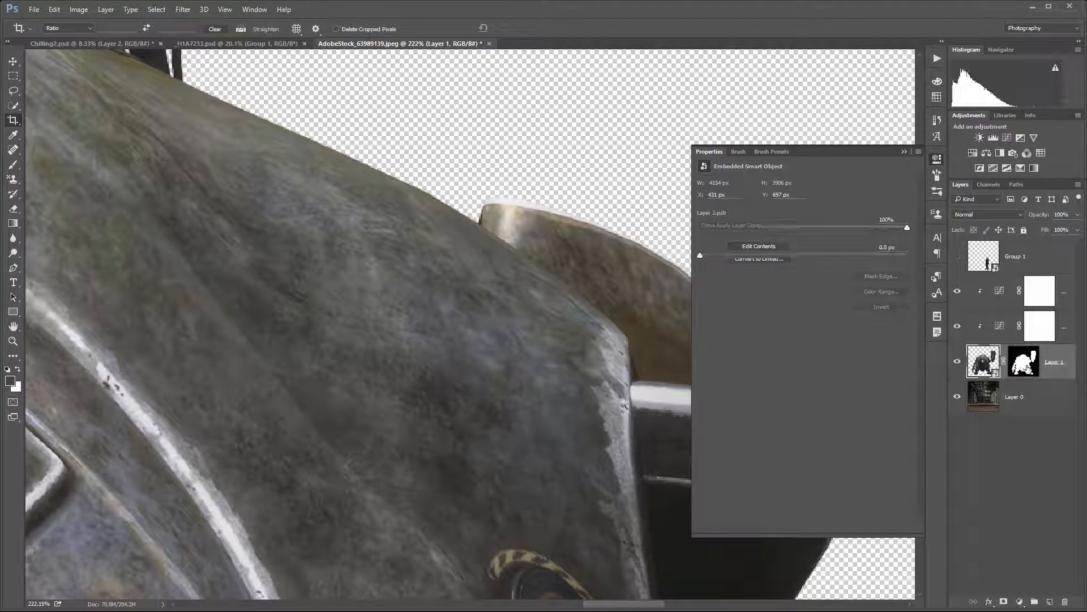
{"action": "scroll", "coordinate": [519, 220], "scroll_direction": "down", "scroll_amount": 8}
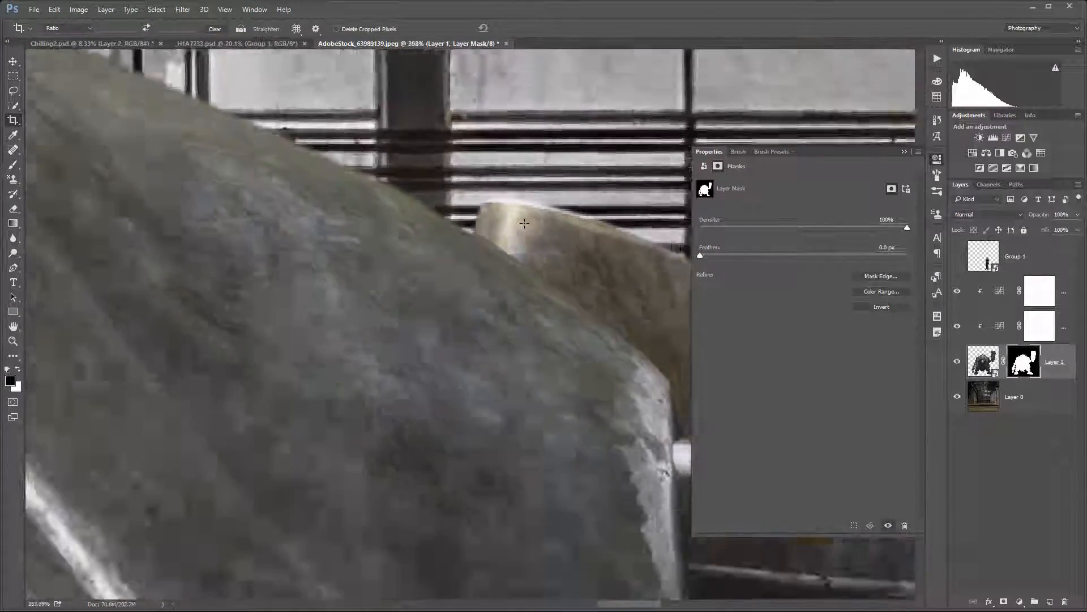
{"action": "scroll", "coordinate": [524, 223], "scroll_direction": "down", "scroll_amount": 12}
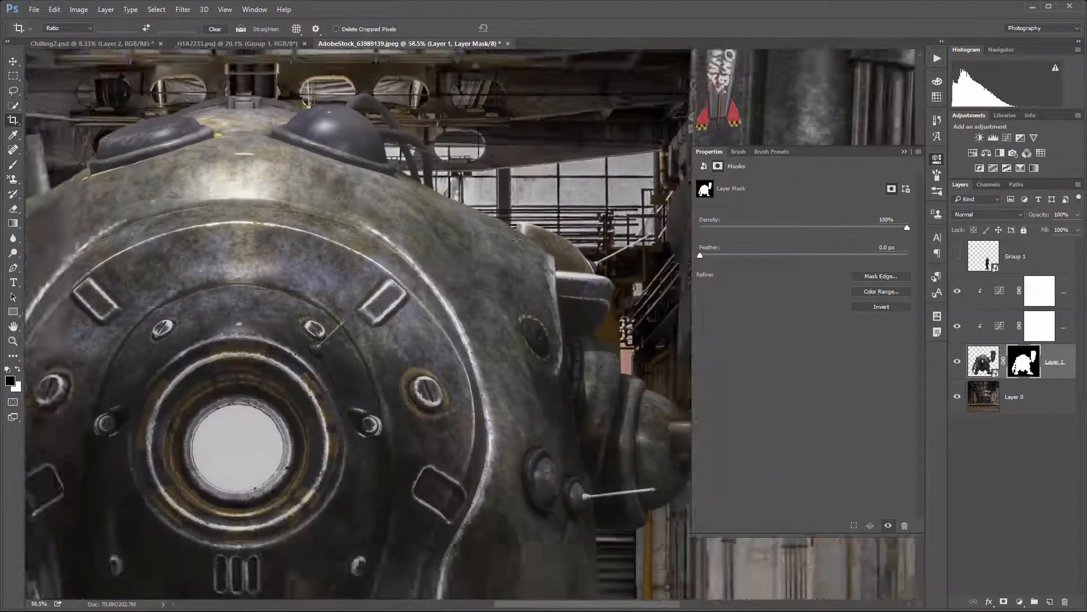
{"action": "scroll", "coordinate": [469, 291], "scroll_direction": "up", "scroll_amount": 3}
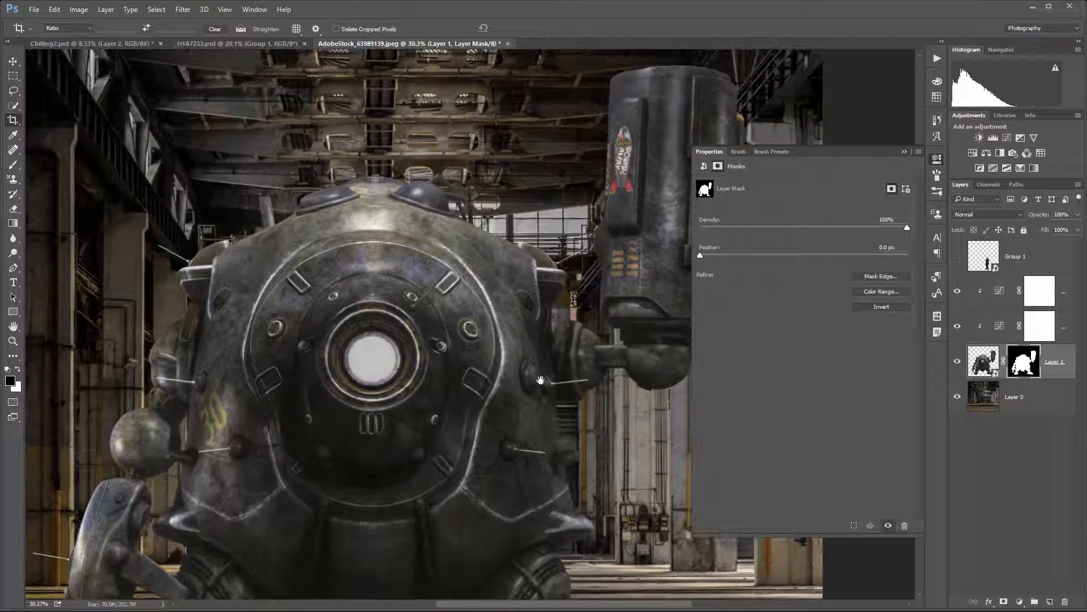
{"action": "scroll", "coordinate": [440, 238], "scroll_direction": "down", "scroll_amount": 2}
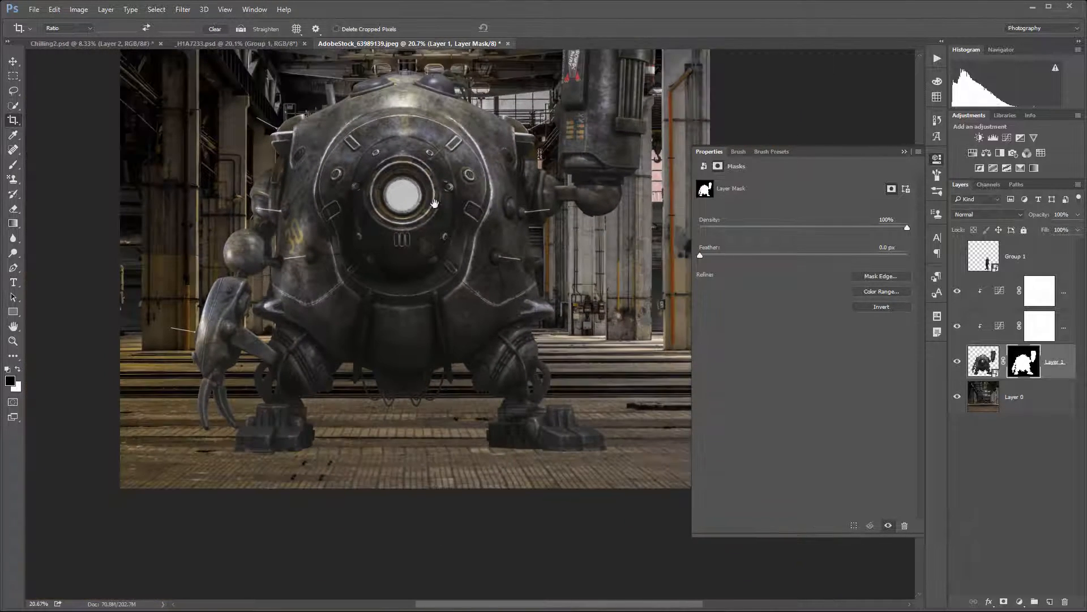
{"action": "left_click_drag", "start_coordinate": [435, 203], "coordinate": [428, 293]}
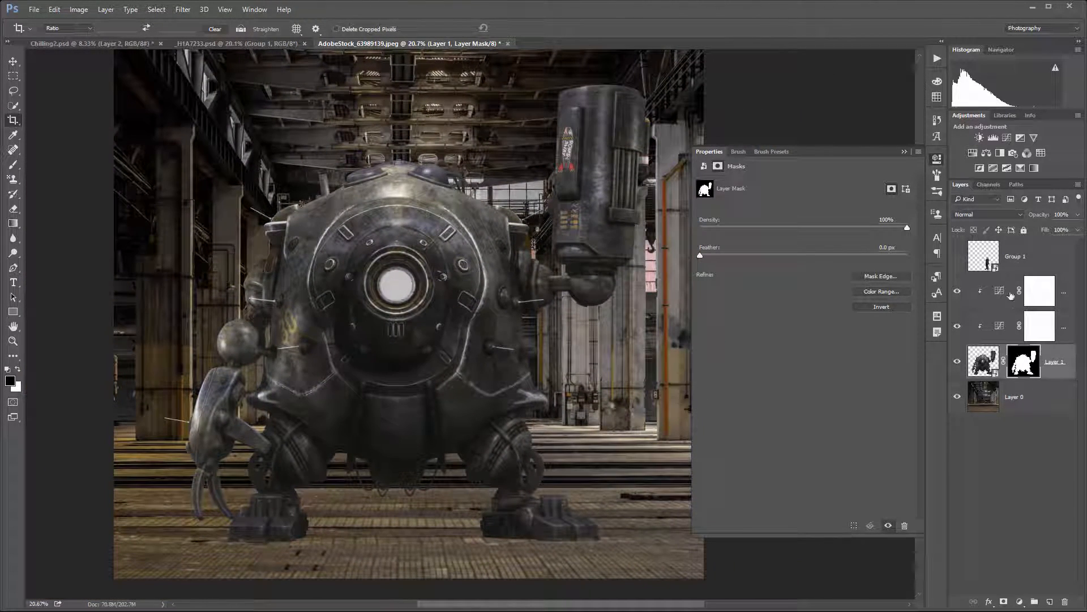
Make the Group 1 figure layer active and visible, and inspect the cut-out edges of the figure's jacket
{"action": "left_click", "coordinate": [1017, 258]}
{"action": "left_click", "coordinate": [956, 256]}
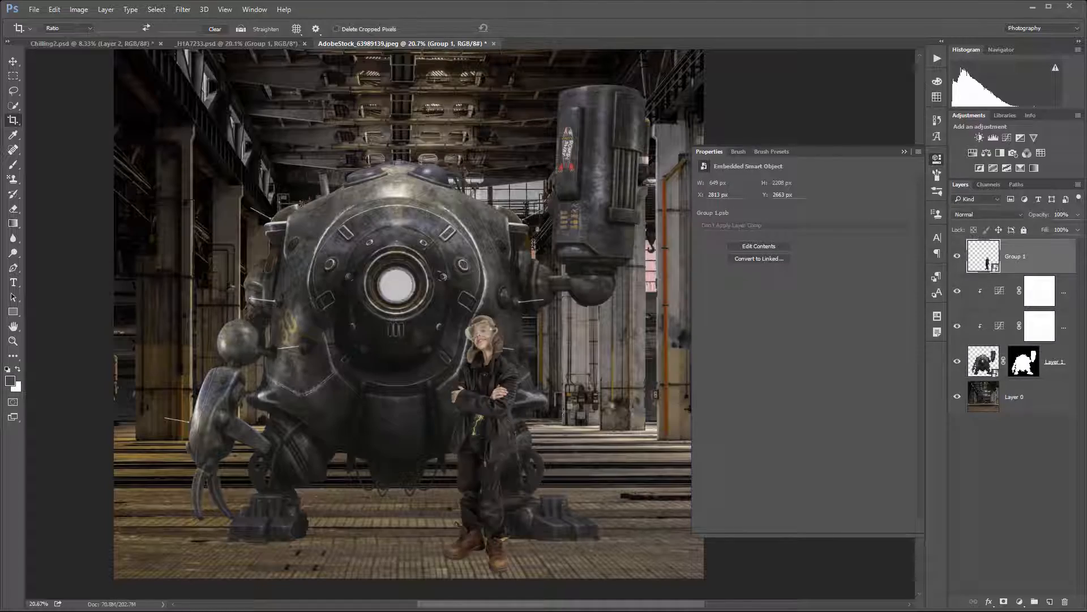
{"action": "scroll", "coordinate": [496, 371], "scroll_direction": "up", "scroll_amount": 12}
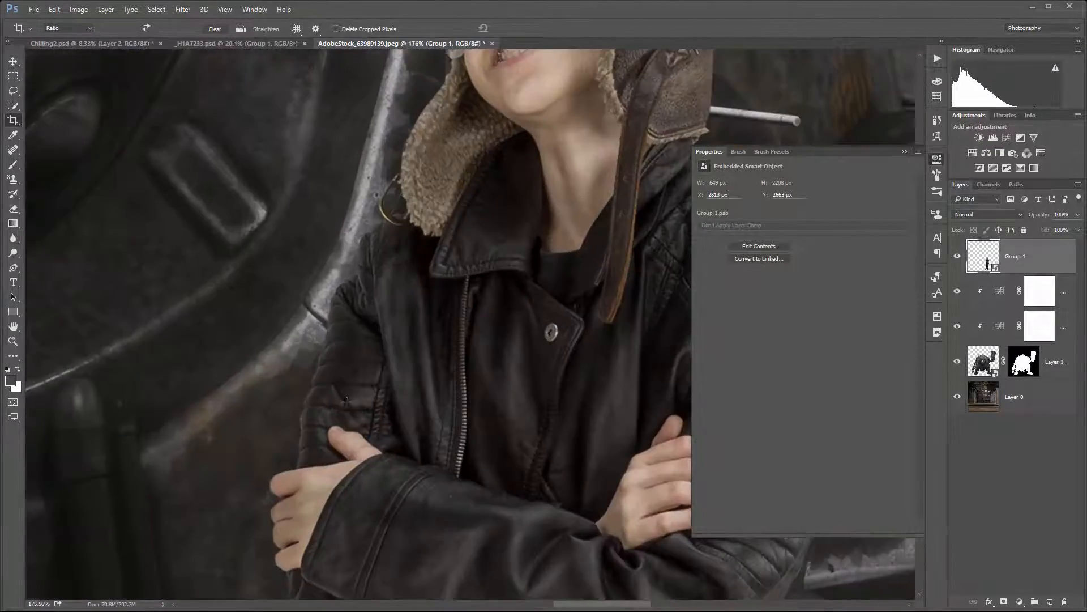
{"action": "scroll", "coordinate": [344, 401], "scroll_direction": "up", "scroll_amount": 2}
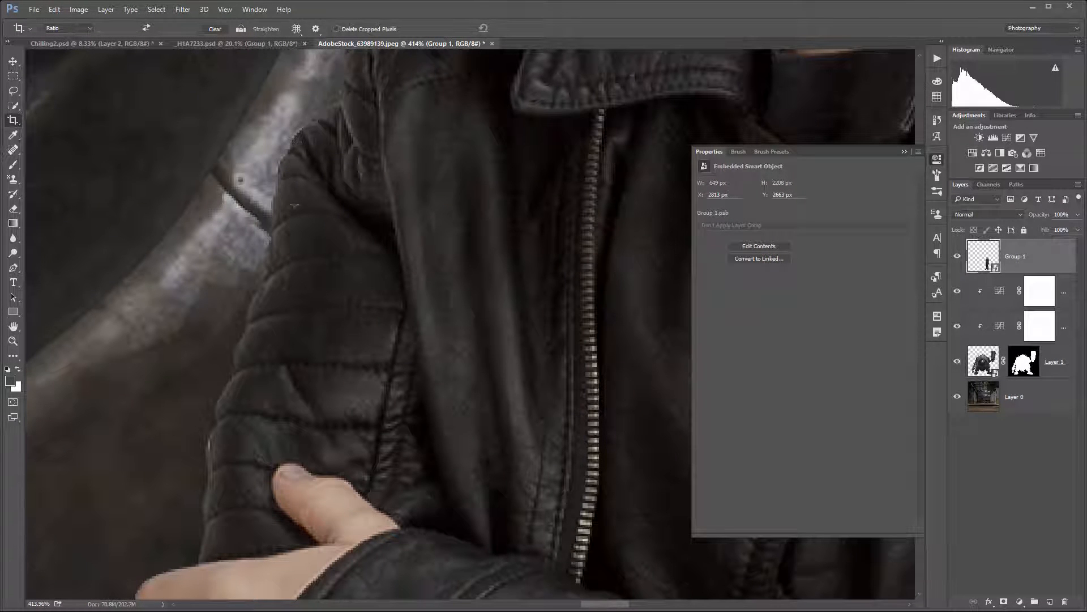
{"action": "scroll", "coordinate": [293, 361], "scroll_direction": "down", "scroll_amount": 6}
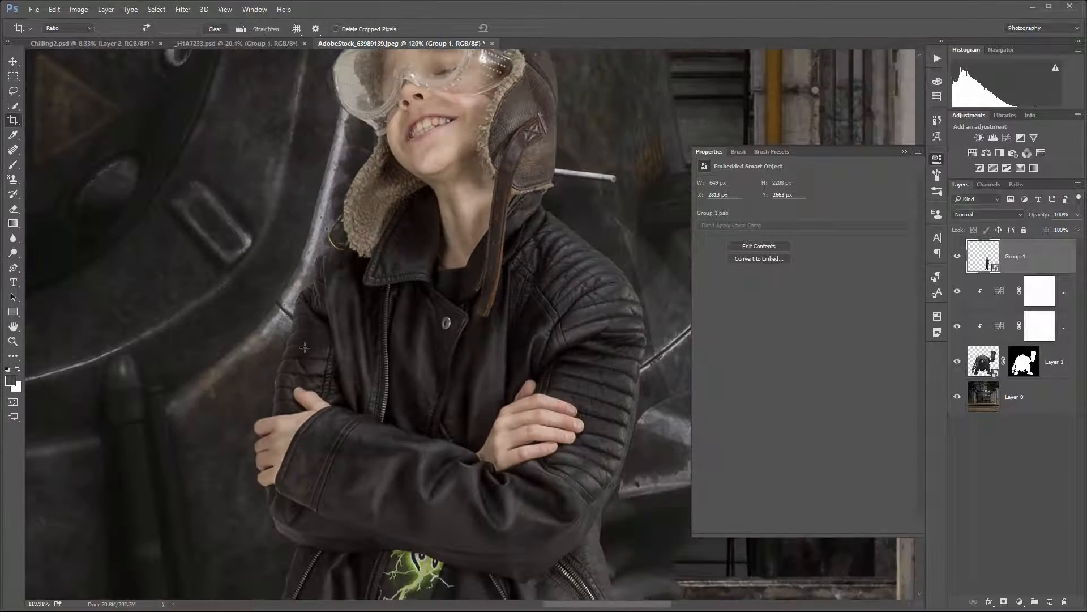
{"action": "scroll", "coordinate": [613, 298], "scroll_direction": "down", "scroll_amount": 2}
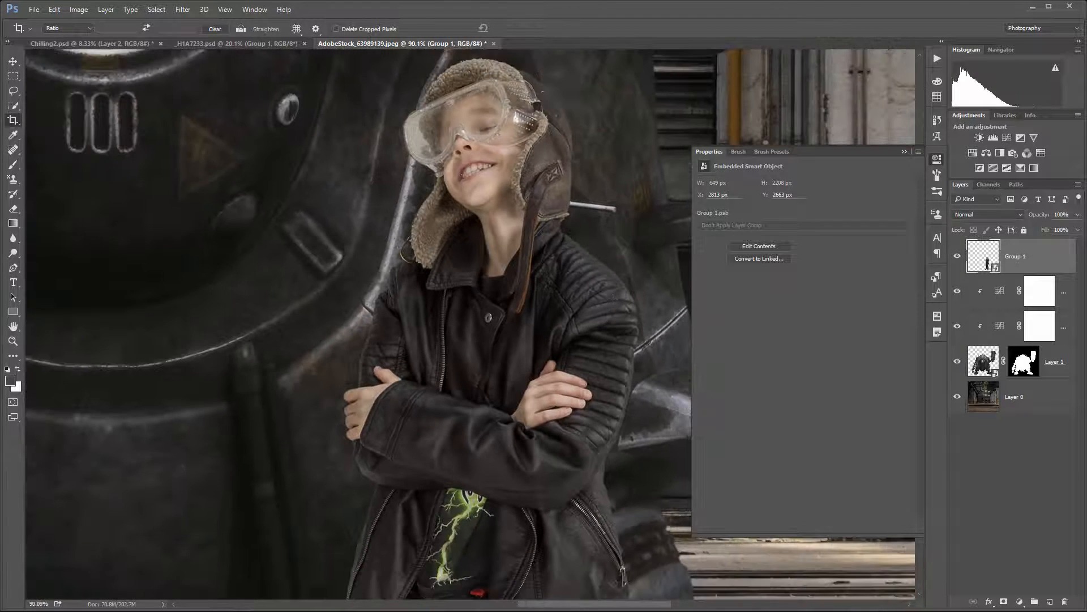
{"action": "scroll", "coordinate": [575, 254], "scroll_direction": "down", "scroll_amount": 3}
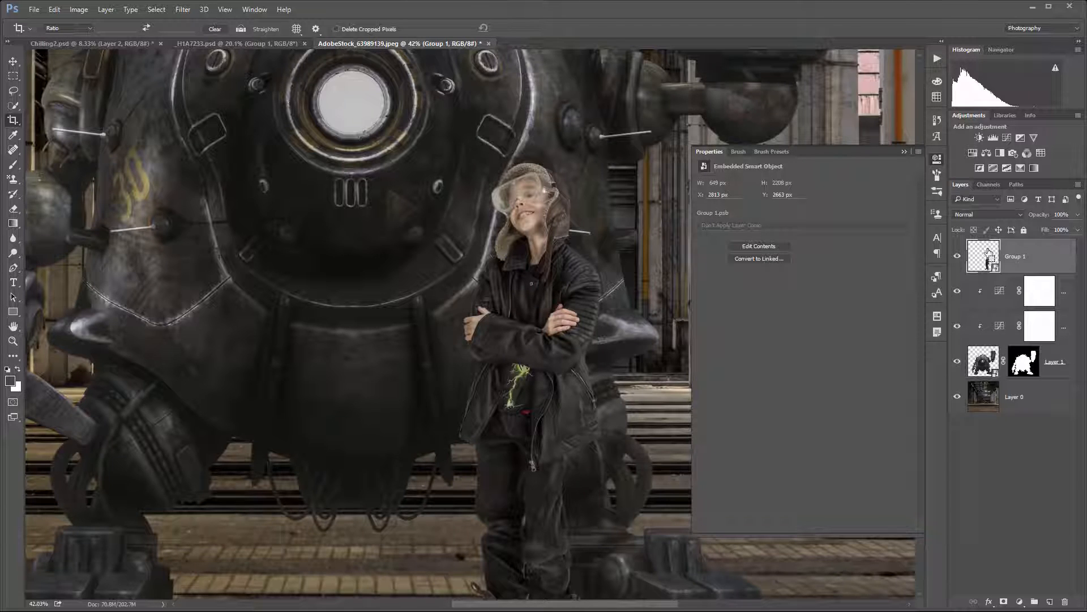
Load the Group 1 figure's outline as a selection and contract it by 2 pixels
{"action": "left_click", "coordinate": [988, 253], "text": "ctrl"}
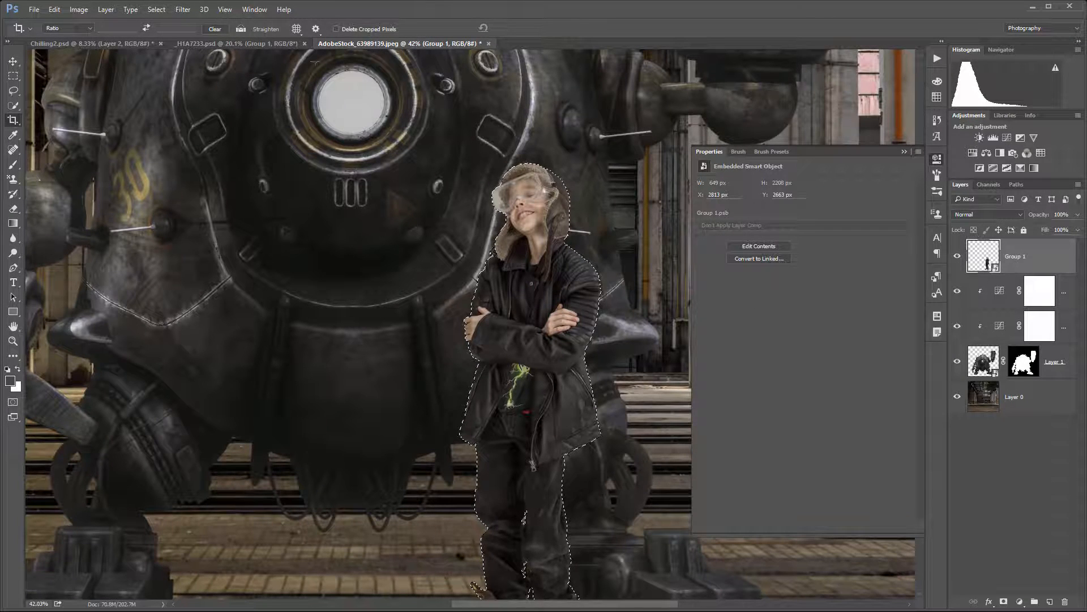
{"action": "left_click", "coordinate": [161, 14]}
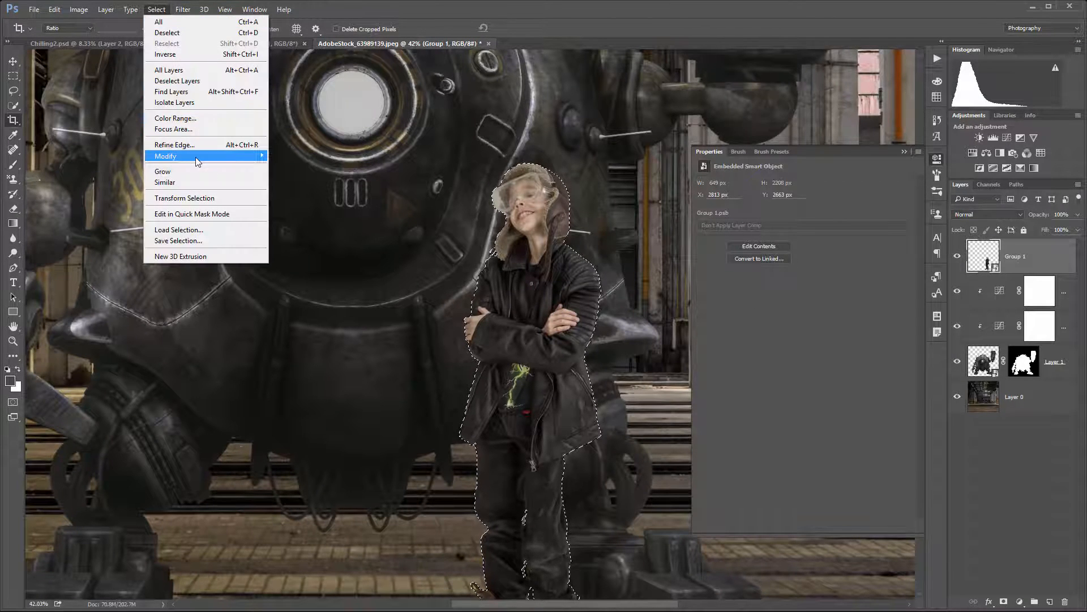
{"action": "mouse_move", "coordinate": [196, 153]}
{"action": "left_click", "coordinate": [115, 190]}
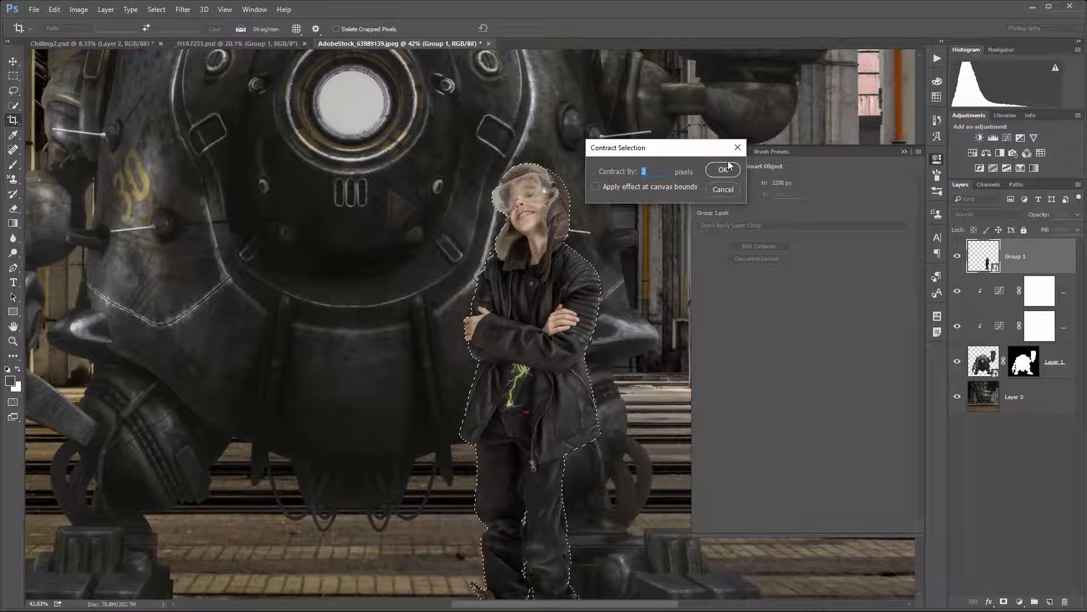
{"action": "left_click", "coordinate": [729, 161]}
Feather the figure selection and add it to Group 1 as a layer mask
{"action": "left_click", "coordinate": [153, 10]}
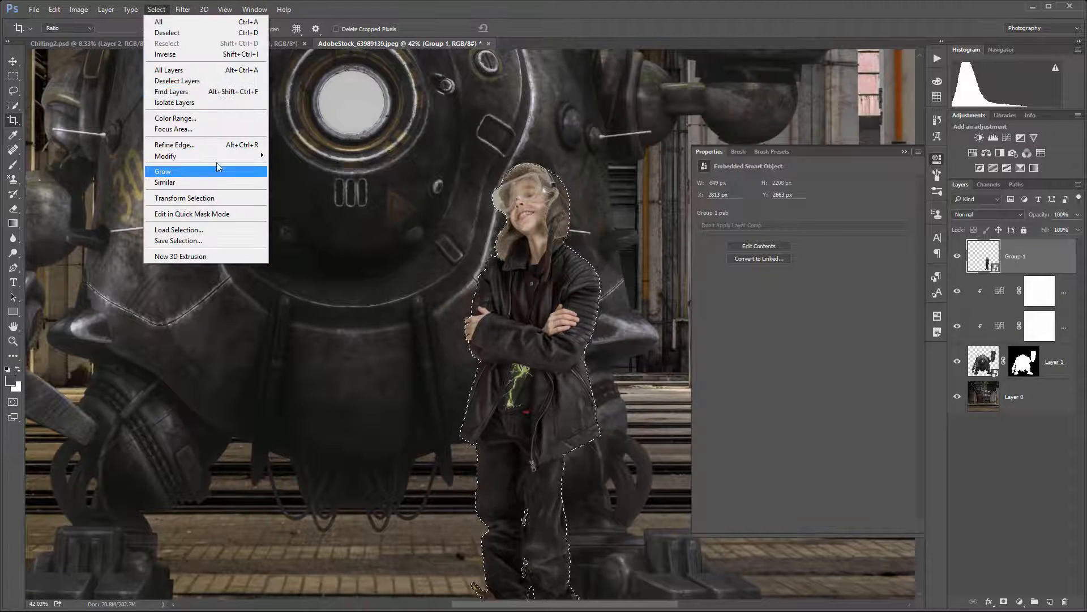
{"action": "mouse_move", "coordinate": [186, 156]}
{"action": "left_click", "coordinate": [103, 197]}
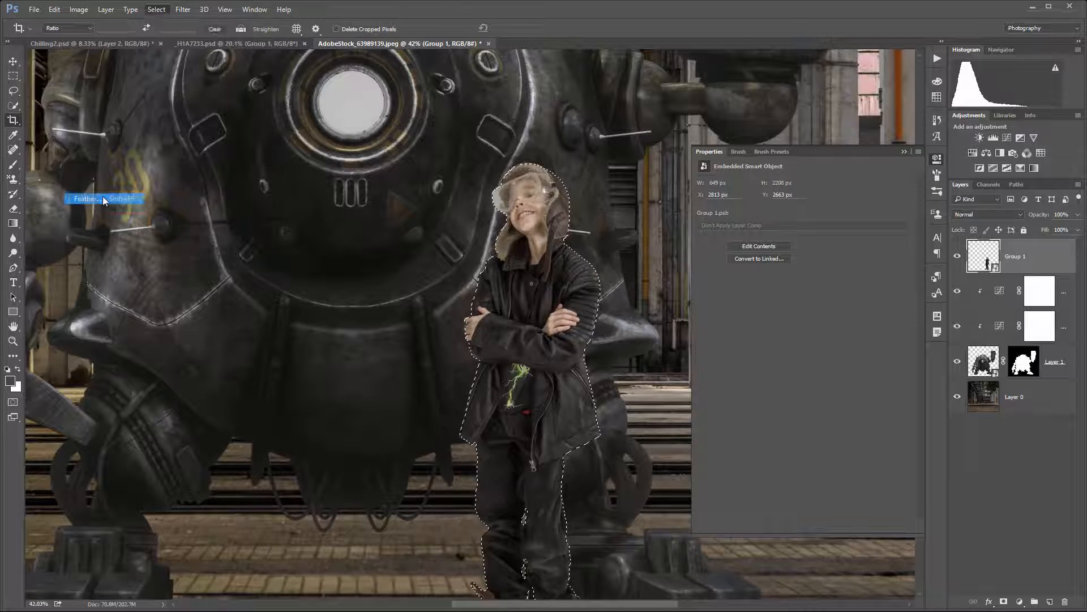
{"action": "key", "text": "Return"}
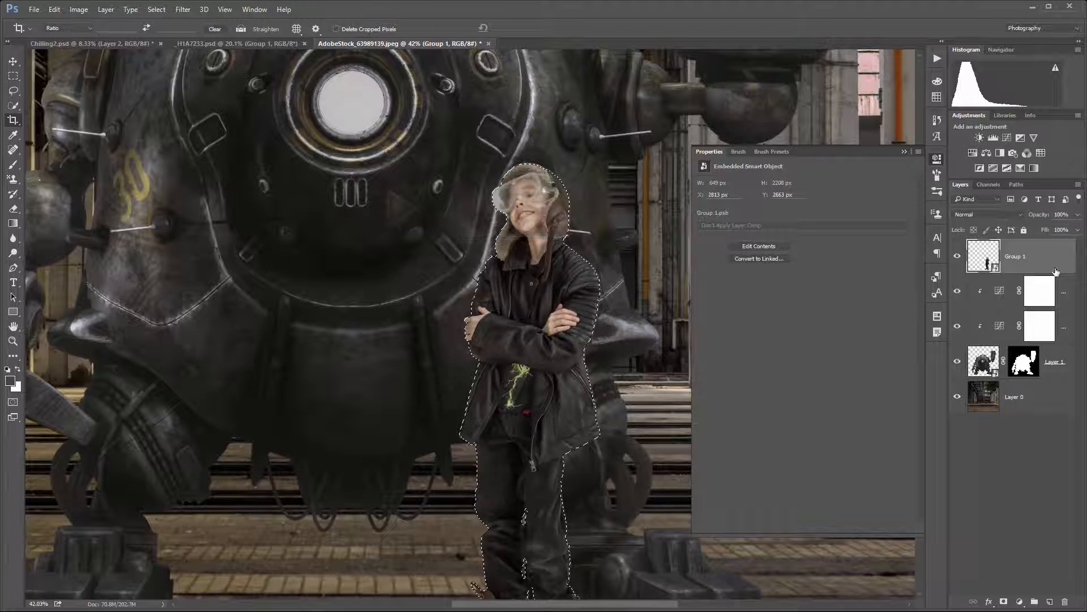
{"action": "left_click", "coordinate": [1003, 601]}
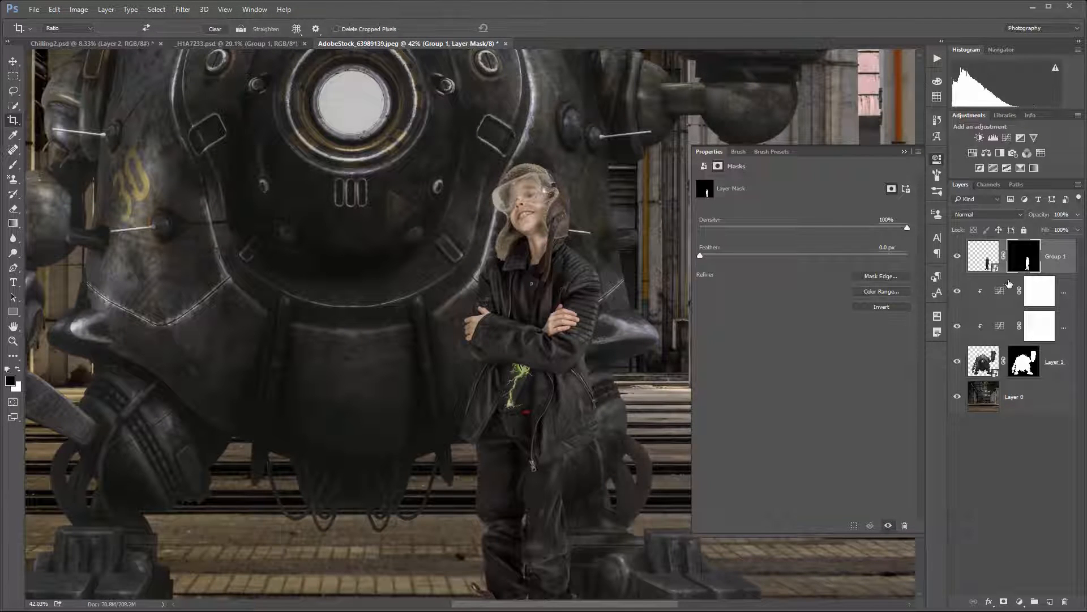
Inspect the masked edge of the figure's jacket sleeve where it overlaps the robot's body
{"action": "scroll", "coordinate": [412, 340], "scroll_direction": "up", "scroll_amount": 6}
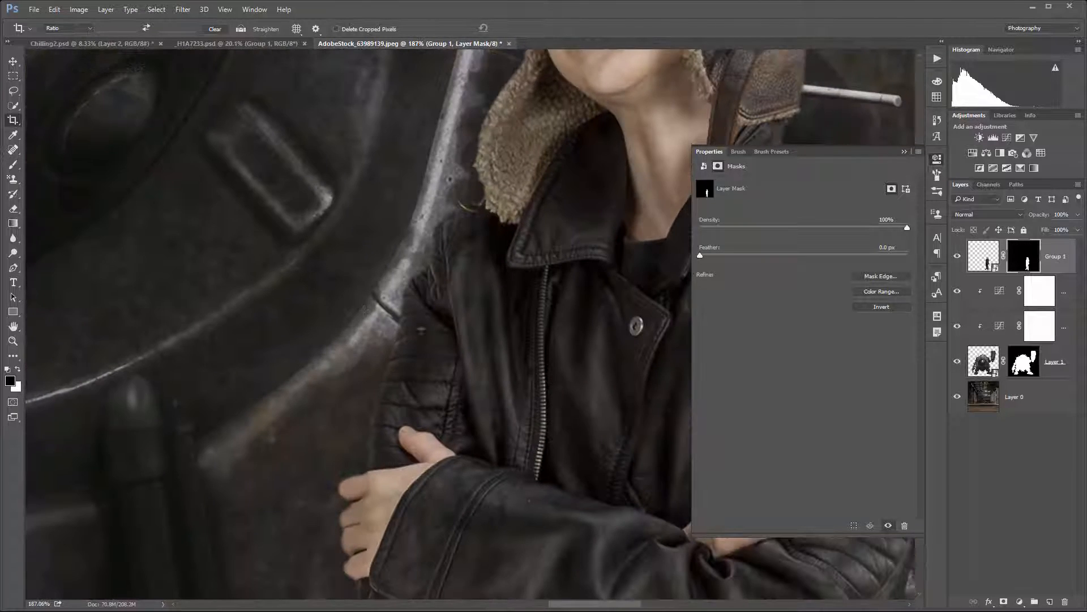
{"action": "scroll", "coordinate": [412, 340], "scroll_direction": "up", "scroll_amount": 2}
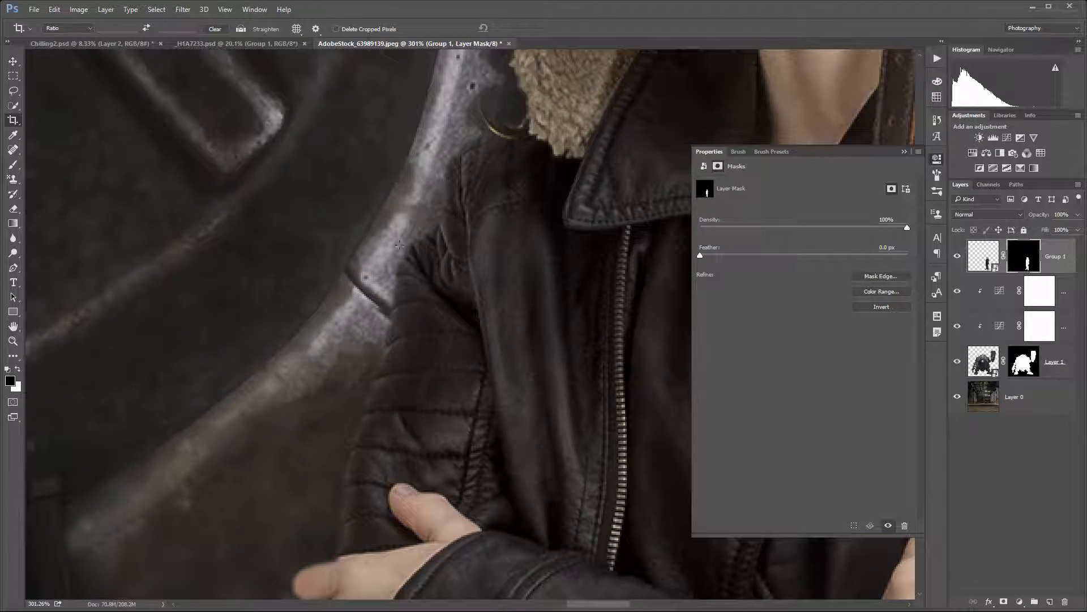
{"action": "scroll", "coordinate": [368, 390], "scroll_direction": "up", "scroll_amount": 3}
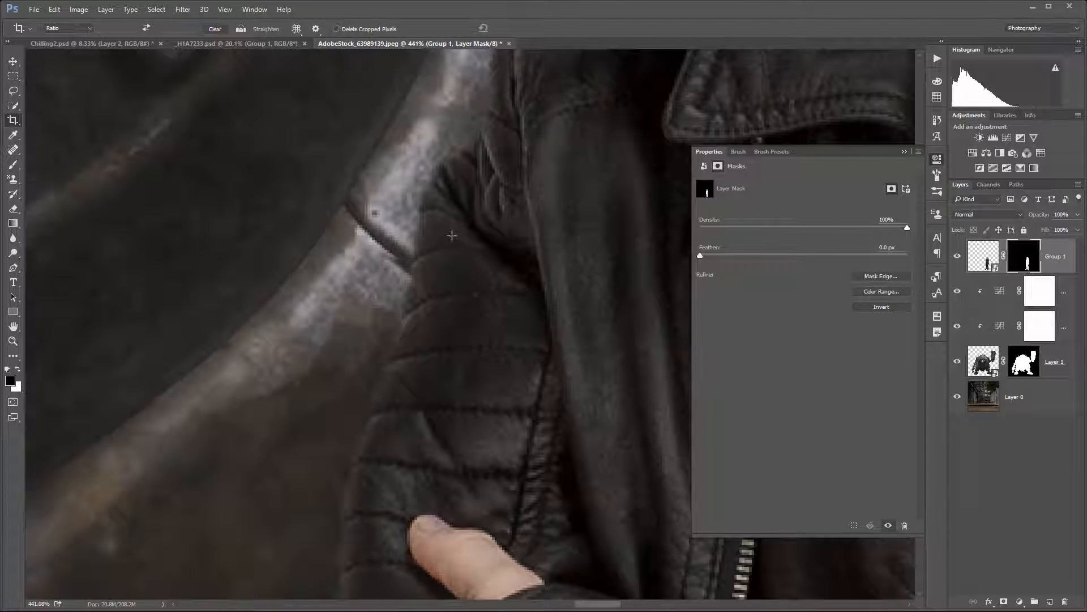
{"action": "mouse_move", "coordinate": [1023, 256]}
{"action": "left_mouse_down"}
{"action": "mouse_move", "coordinate": [1028, 365]}
{"action": "mouse_move", "coordinate": [1033, 254]}
{"action": "mouse_move", "coordinate": [1011, 266]}
{"action": "left_mouse_up"}
{"action": "scroll", "coordinate": [541, 250], "scroll_direction": "down", "scroll_amount": 3}
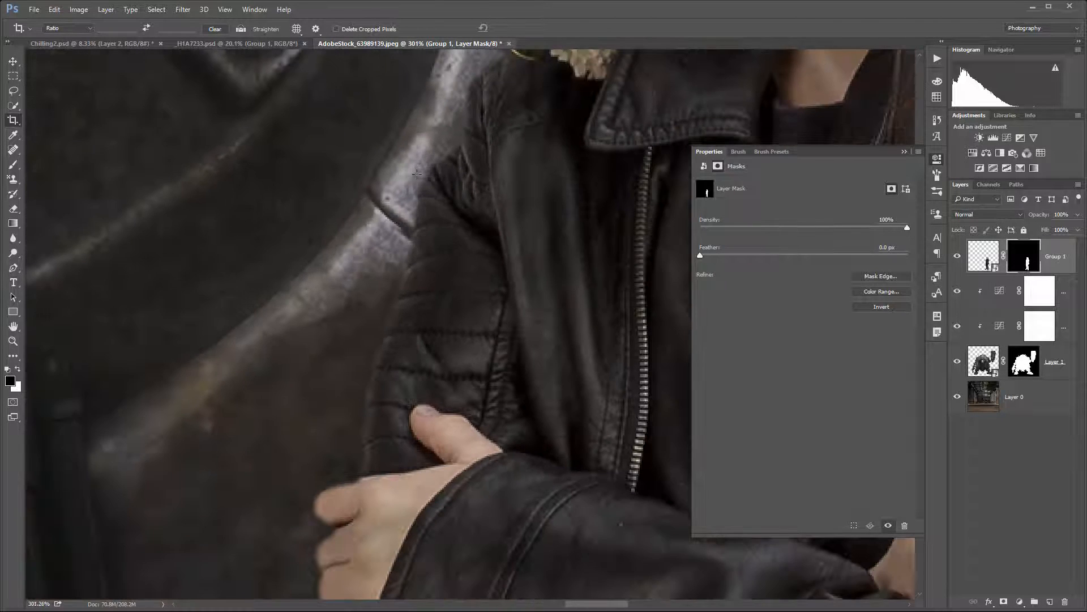
Compare the jacket sleeve's edge against the robot with the Group 1 layer mask disabled and enabled
{"action": "key", "text": "m"}
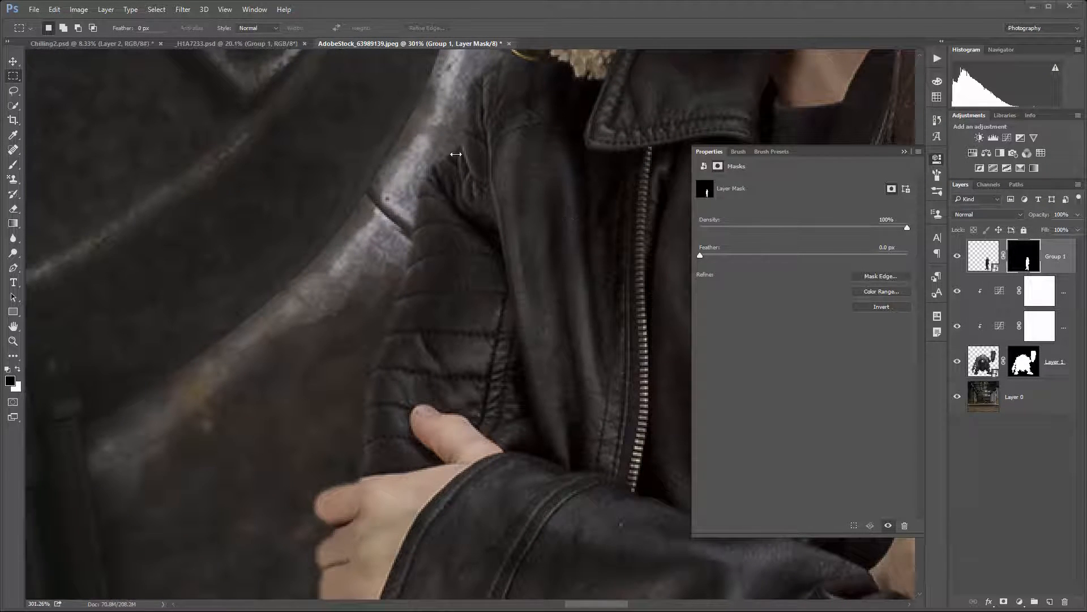
{"action": "scroll", "coordinate": [456, 154], "scroll_direction": "up", "scroll_amount": 1}
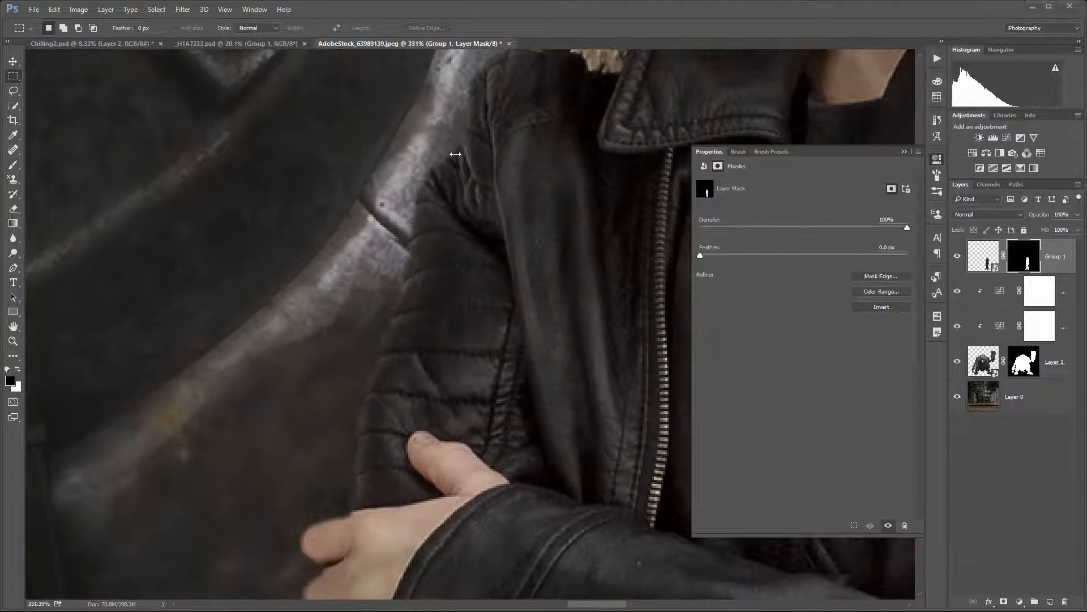
{"action": "left_click", "coordinate": [1030, 262], "text": "shift"}
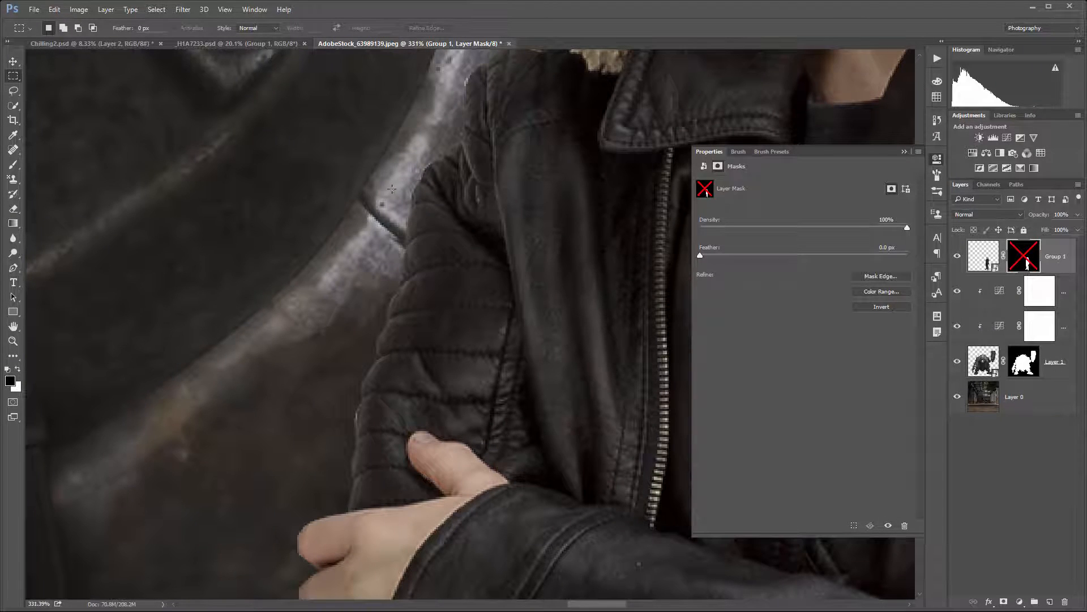
{"action": "scroll", "coordinate": [392, 188], "scroll_direction": "up", "scroll_amount": 4}
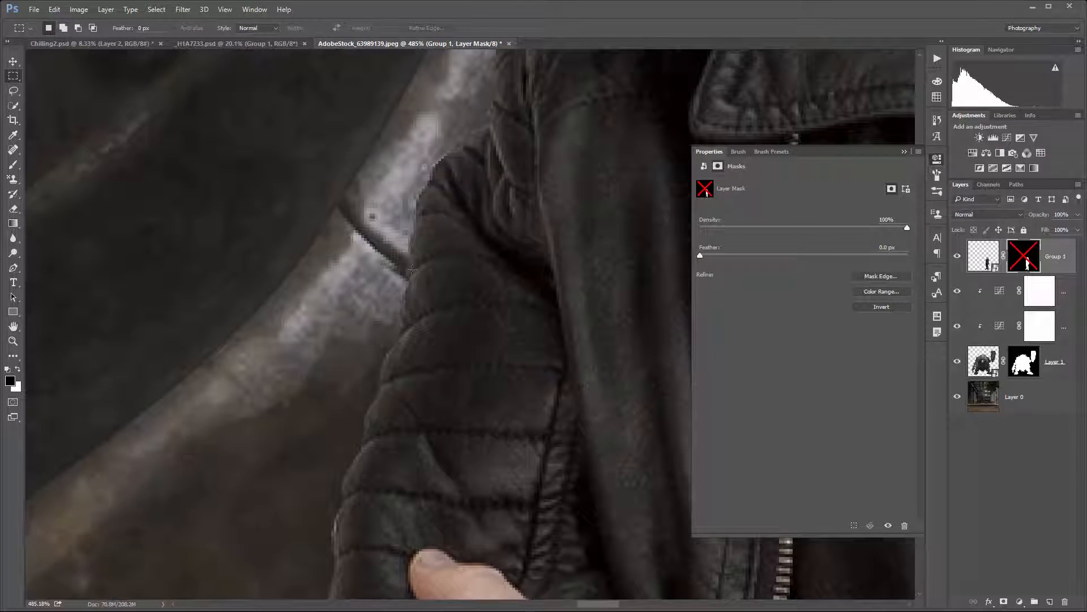
{"action": "scroll", "coordinate": [412, 270], "scroll_direction": "down", "scroll_amount": 4}
{"action": "left_click", "coordinate": [1031, 255], "text": "shift"}
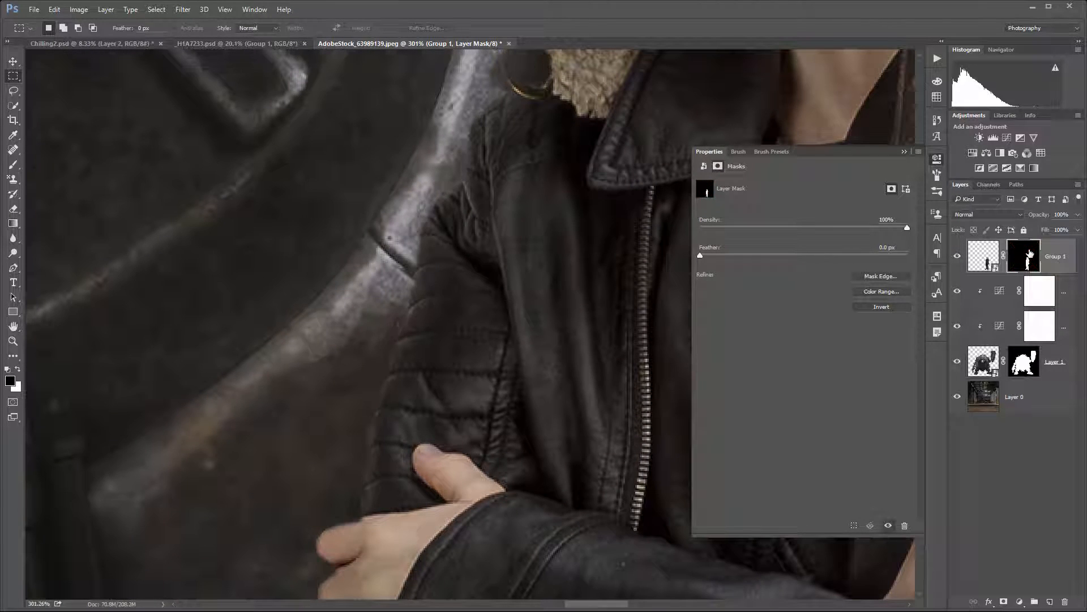
{"action": "left_click", "coordinate": [1031, 255], "text": "shift"}
{"action": "left_click", "coordinate": [1031, 255], "text": "shift"}
{"action": "scroll", "coordinate": [539, 86], "scroll_direction": "up", "scroll_amount": 5}
{"action": "scroll", "coordinate": [539, 88], "scroll_direction": "down", "scroll_amount": 3}
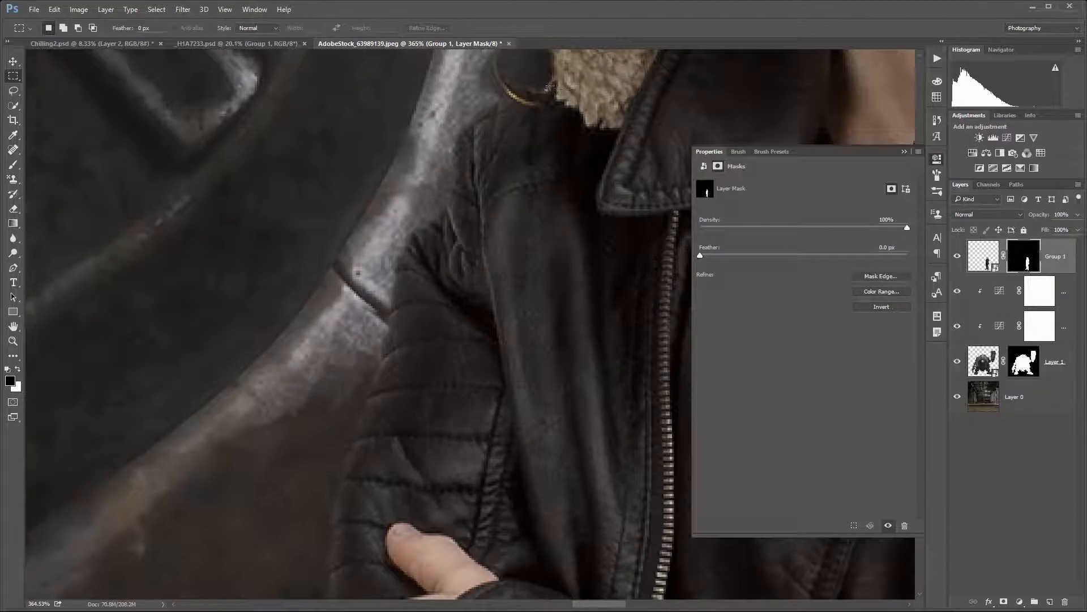
Compare the gold goggle ring beside the fleece flap with the Group 1 layer mask disabled and enabled
{"action": "scroll", "coordinate": [512, 187], "scroll_direction": "up", "scroll_amount": 4}
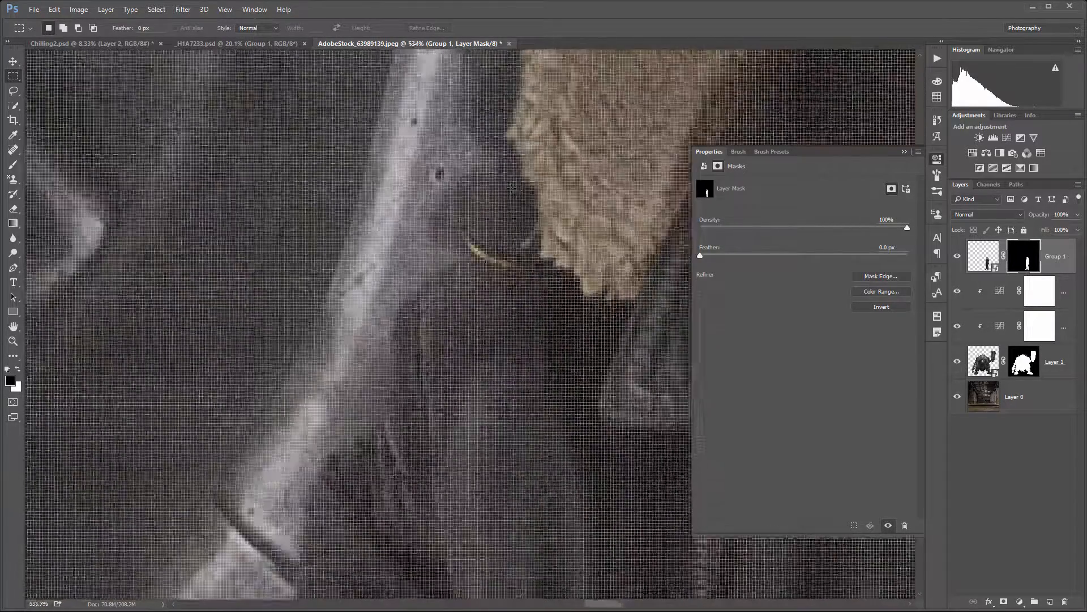
{"action": "scroll", "coordinate": [513, 187], "scroll_direction": "down", "scroll_amount": 1}
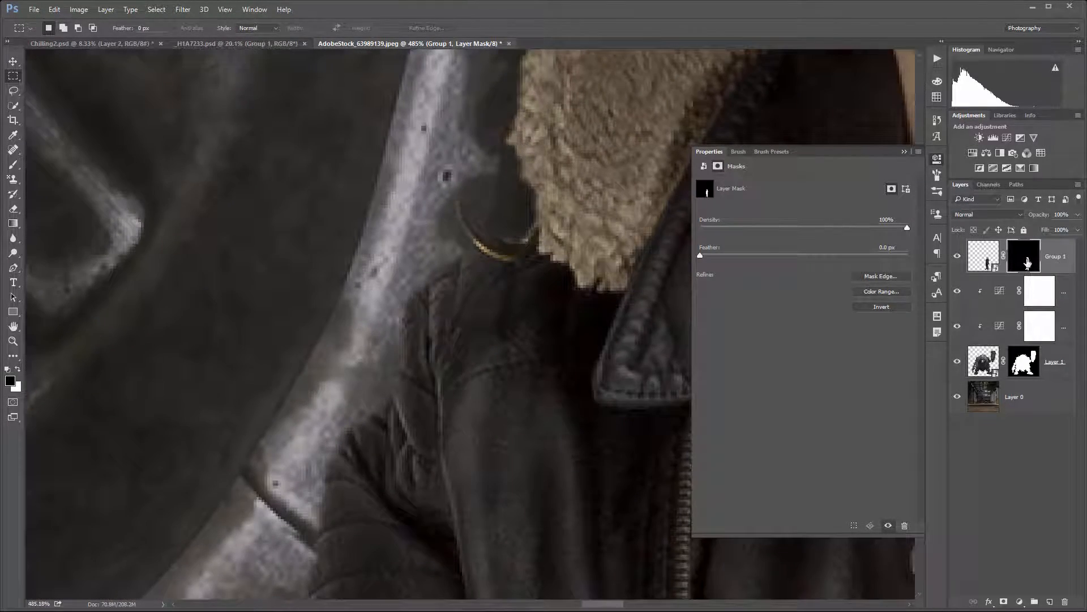
{"action": "left_click", "coordinate": [1028, 262], "text": "shift"}
{"action": "left_click", "coordinate": [1028, 261], "text": "shift"}
{"action": "left_click", "coordinate": [1027, 261], "text": "shift"}
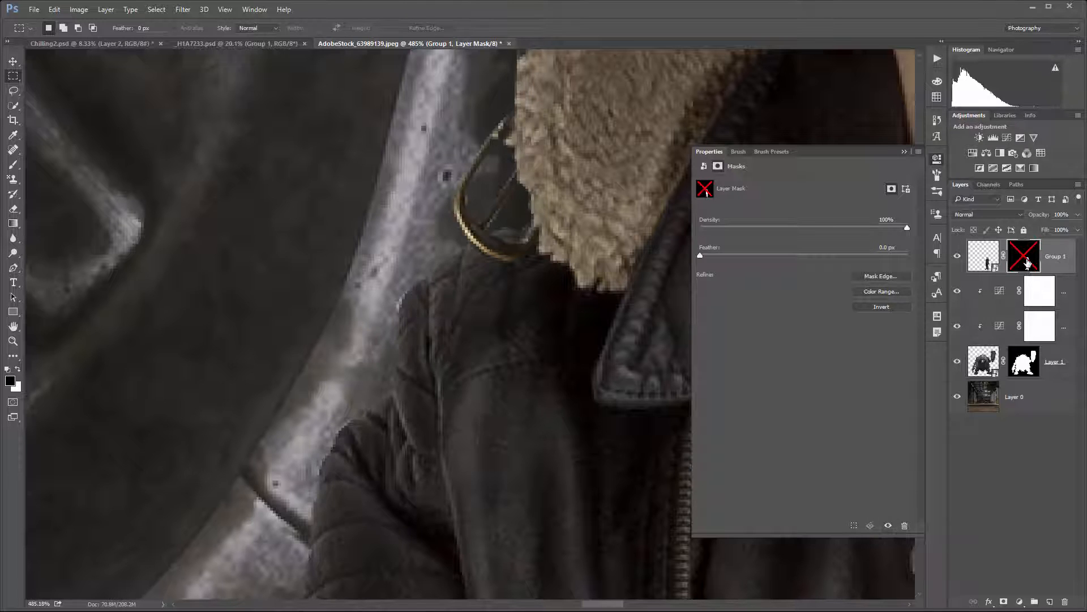
{"action": "left_click", "coordinate": [1028, 262], "text": "shift"}
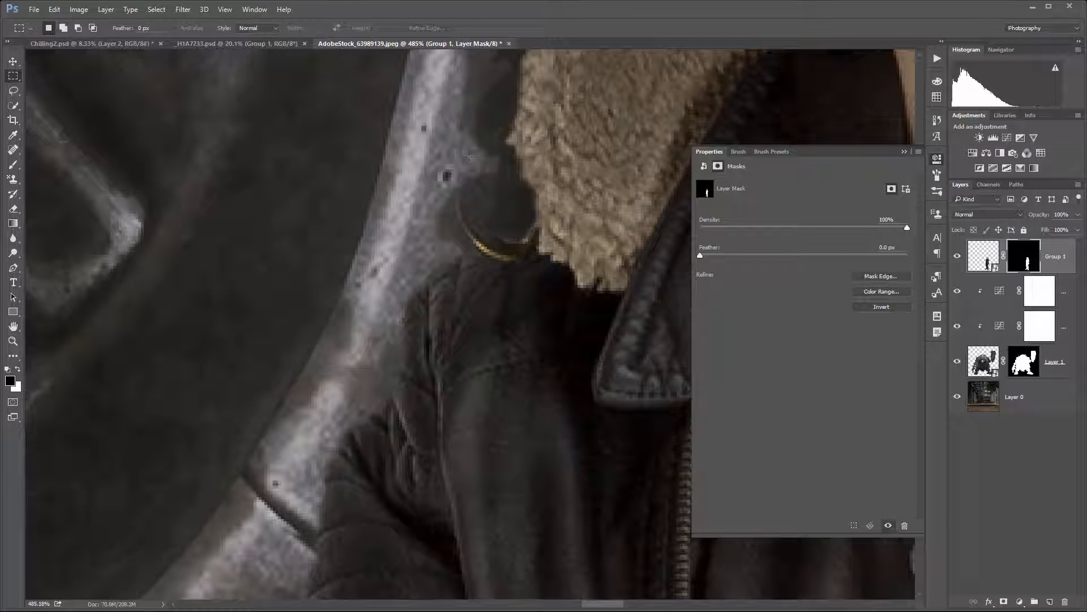
Set up the Brush tool with a very small tip and white as the paint colour
{"action": "left_click", "coordinate": [13, 164]}
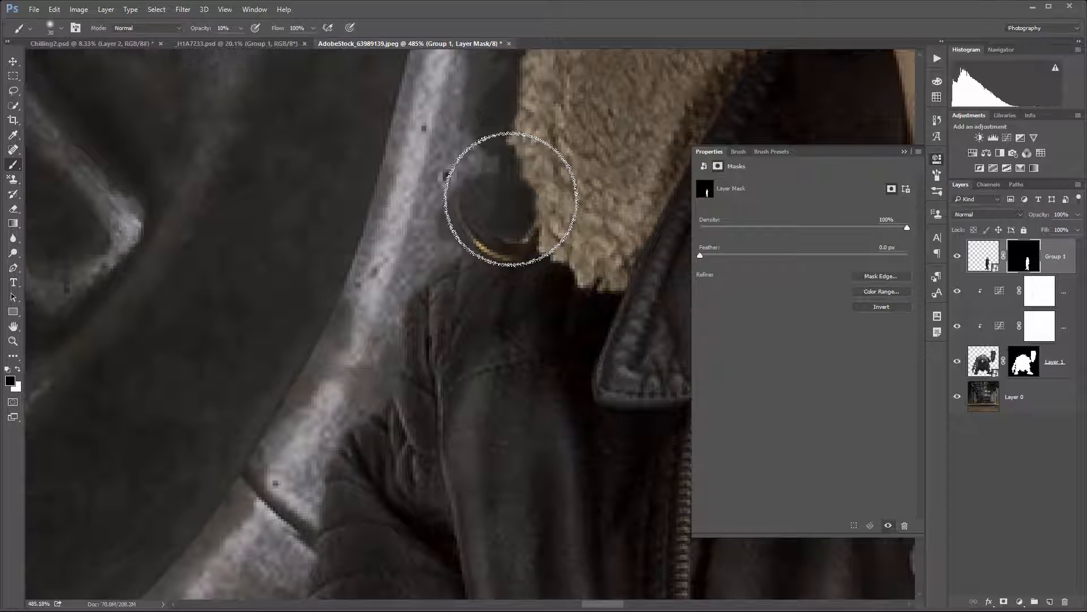
{"action": "key", "text": "bracketleft"}
{"action": "key", "text": "bracketleft"}
{"action": "key", "text": "bracketleft"}
{"action": "key", "text": "bracketleft"}
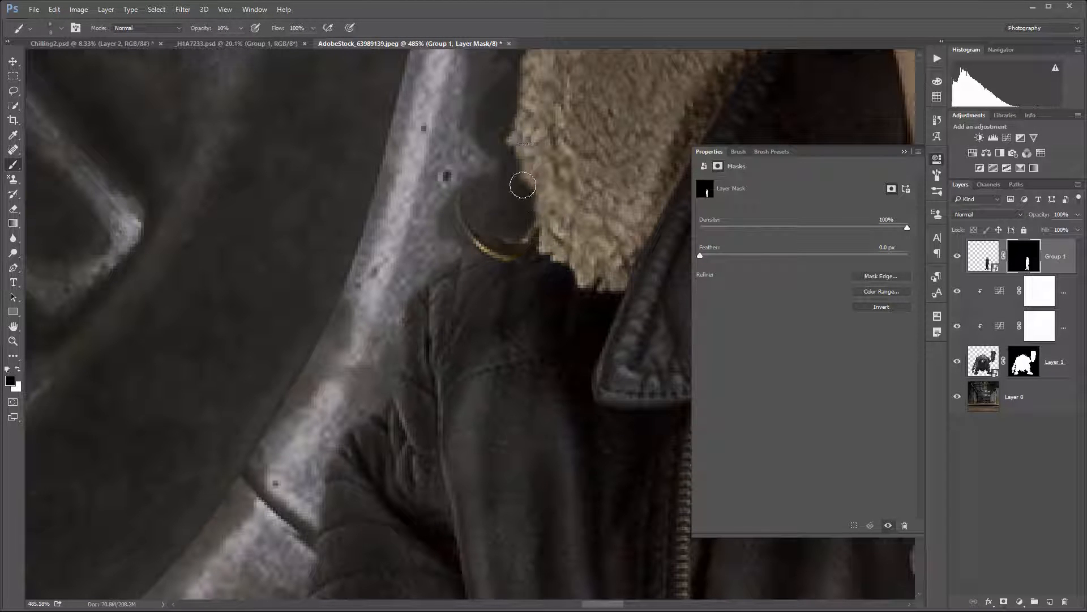
{"action": "key", "text": "bracketleft"}
{"action": "key", "text": "bracketleft"}
{"action": "key", "text": "bracketleft"}
{"action": "key", "text": "bracketleft"}
{"action": "scroll", "coordinate": [518, 194], "scroll_direction": "down", "scroll_amount": 2}
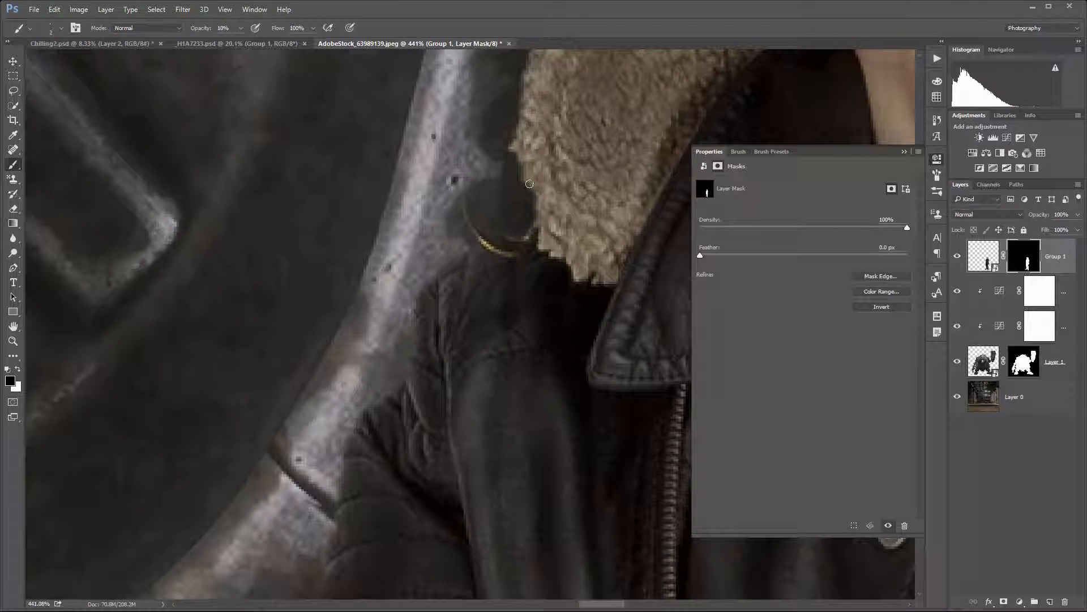
{"action": "key", "text": "x"}
{"action": "left_click", "coordinate": [1024, 258], "text": "ctrl"}
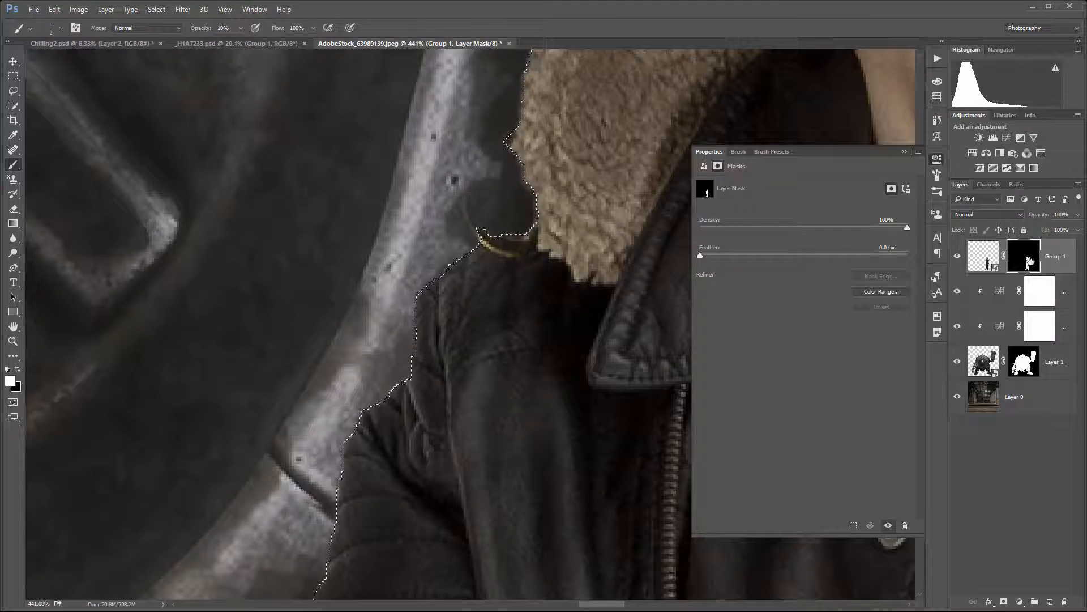
{"action": "left_click", "coordinate": [12, 75]}
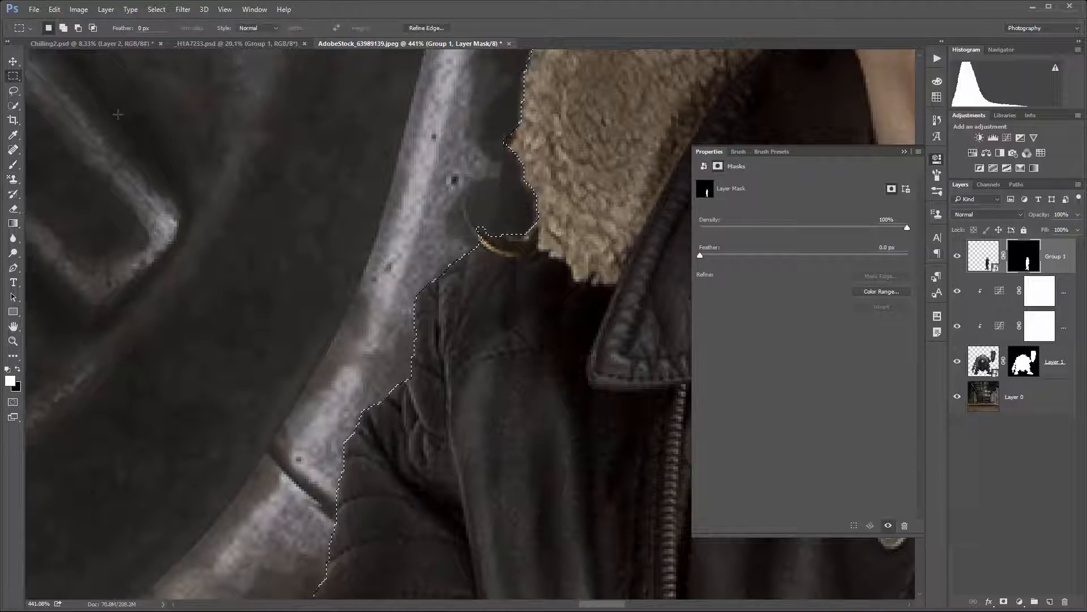
{"action": "left_click", "coordinate": [269, 137]}
Paint white at 80% brush opacity on the Group 1 mask to restore the gold ring and strap beside the fleece flap
{"action": "left_click", "coordinate": [1024, 258], "text": "shift"}
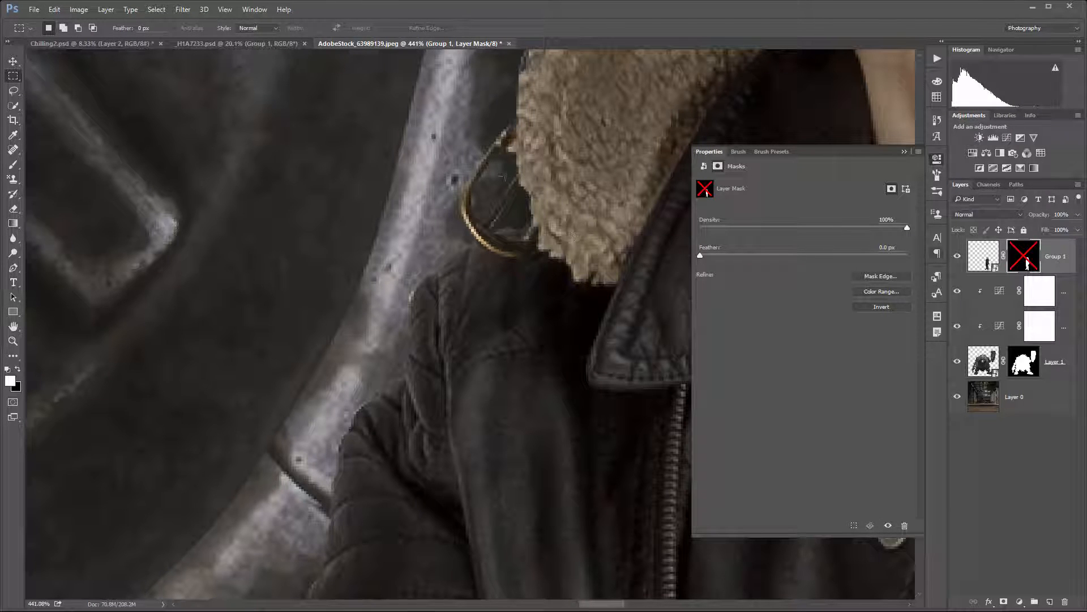
{"action": "left_click", "coordinate": [13, 164]}
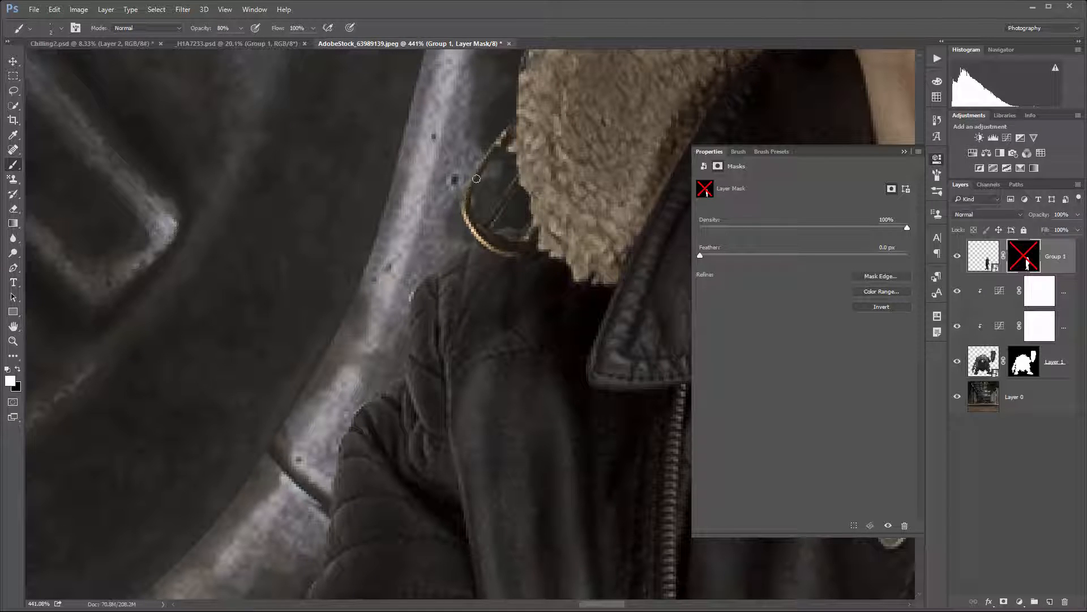
{"action": "left_click", "coordinate": [1025, 258], "text": "shift"}
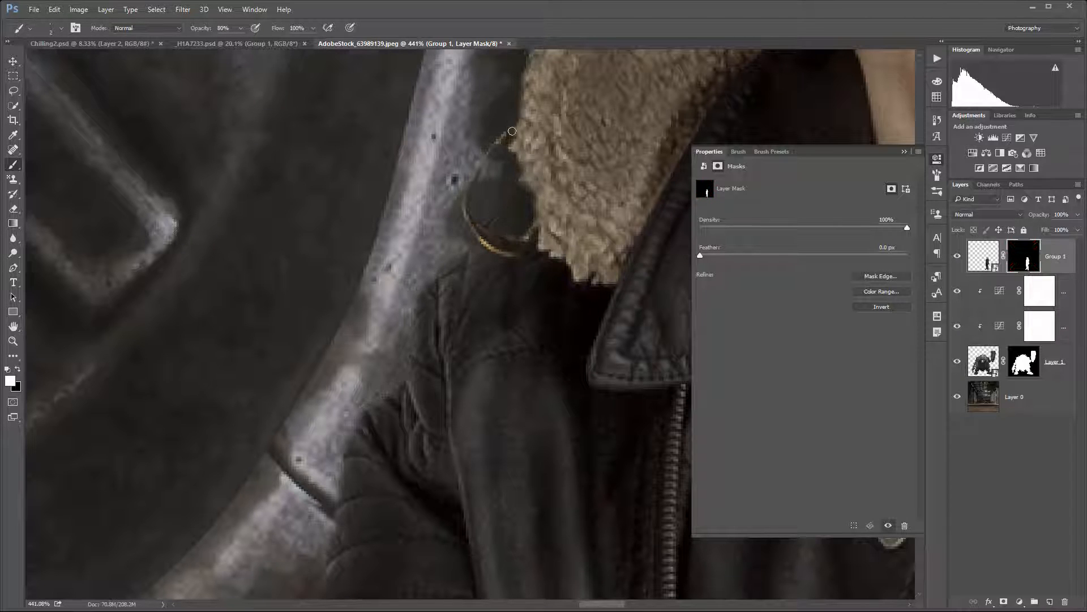
{"action": "left_click_drag", "start_coordinate": [472, 190], "coordinate": [502, 136]}
{"action": "mouse_move", "coordinate": [509, 199]}
{"action": "left_mouse_down"}
{"action": "mouse_move", "coordinate": [488, 224]}
{"action": "mouse_move", "coordinate": [516, 181]}
{"action": "mouse_move", "coordinate": [477, 228]}
{"action": "left_mouse_up"}
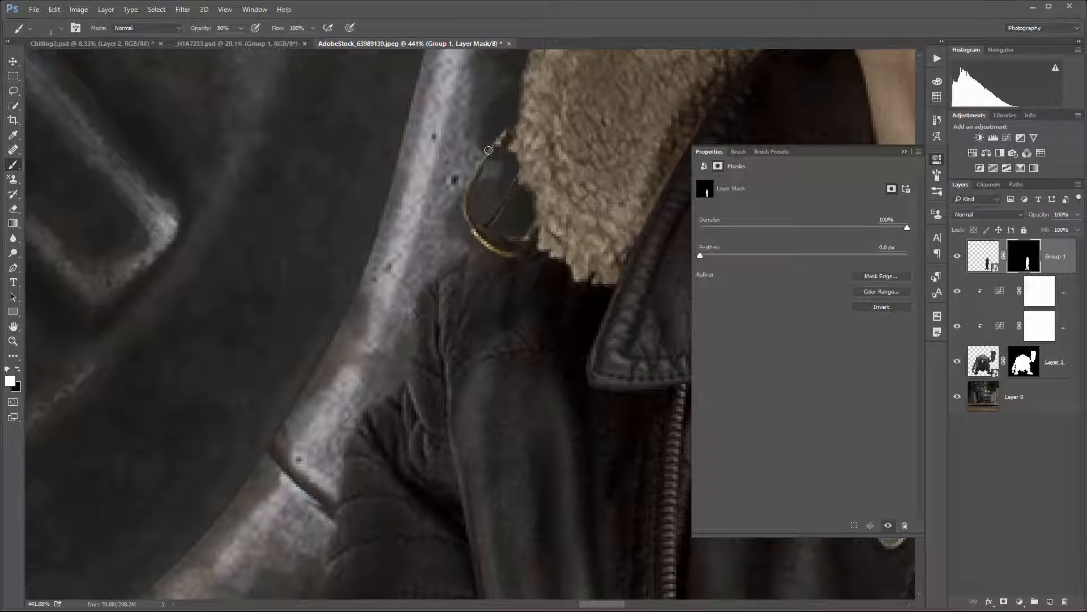
Inspect the masked edges of the figure from the jacket and boots up to the fleece cap and goggles
{"action": "scroll", "coordinate": [640, 219], "scroll_direction": "down", "scroll_amount": 3}
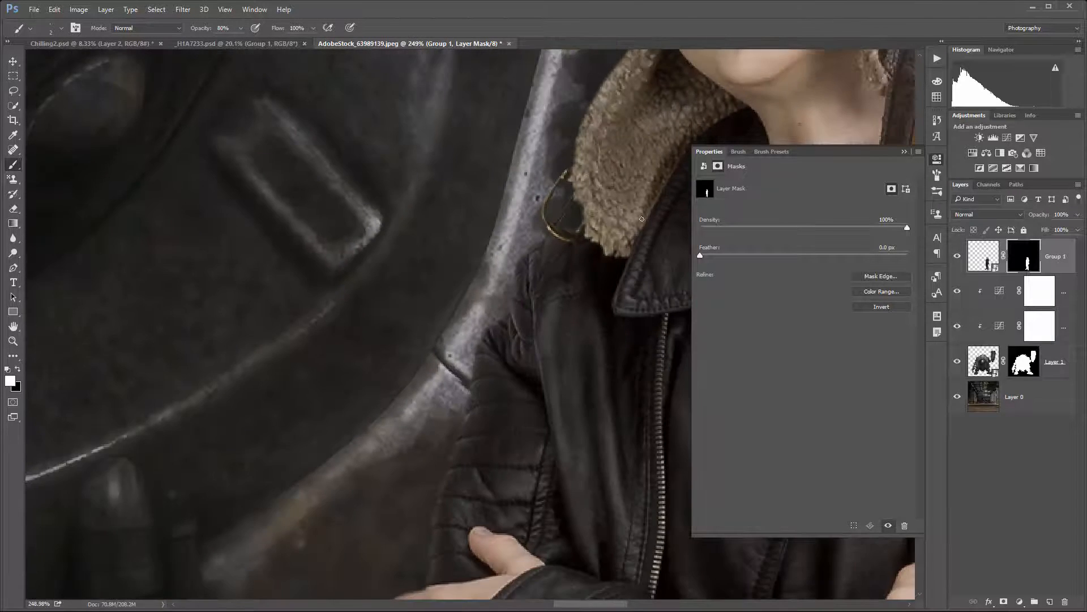
{"action": "left_click_drag", "start_coordinate": [642, 218], "coordinate": [445, 359]}
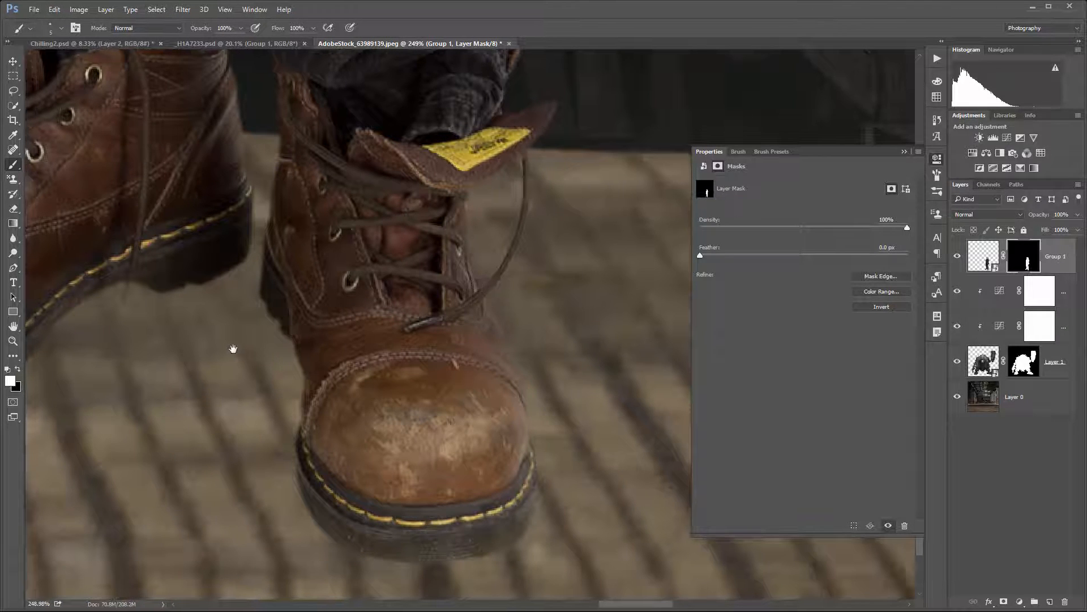
{"action": "mouse_move", "coordinate": [236, 347]}
{"action": "left_mouse_down"}
{"action": "mouse_move", "coordinate": [351, 250]}
{"action": "mouse_move", "coordinate": [570, 384]}
{"action": "mouse_move", "coordinate": [519, 442]}
{"action": "mouse_move", "coordinate": [434, 296]}
{"action": "left_mouse_up"}
{"action": "scroll", "coordinate": [435, 296], "scroll_direction": "up", "scroll_amount": 15}
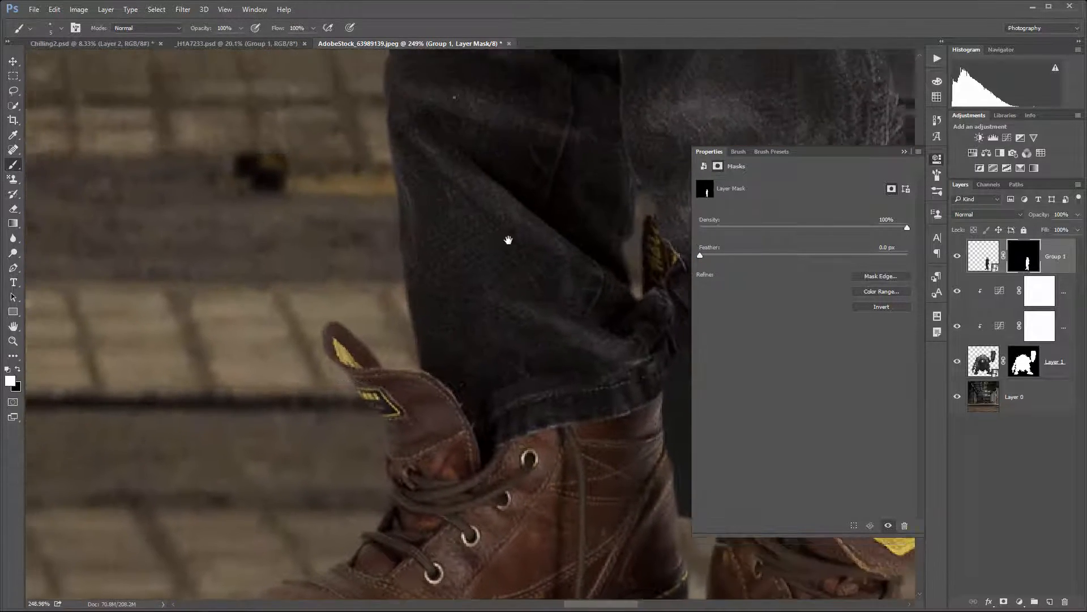
{"action": "scroll", "coordinate": [427, 378], "scroll_direction": "up", "scroll_amount": 15}
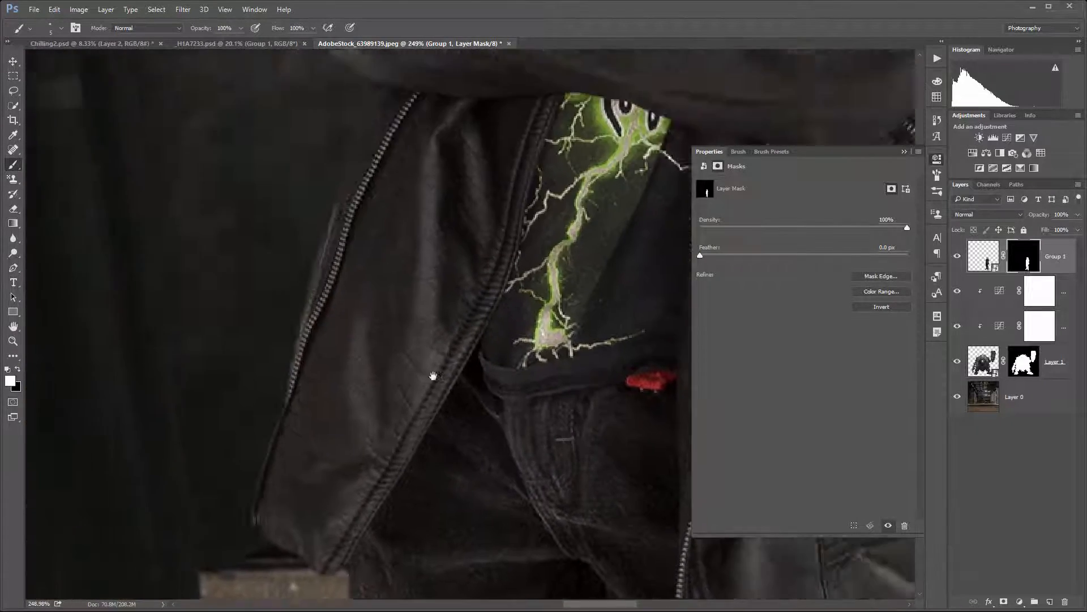
{"action": "scroll", "coordinate": [402, 261], "scroll_direction": "up", "scroll_amount": 10}
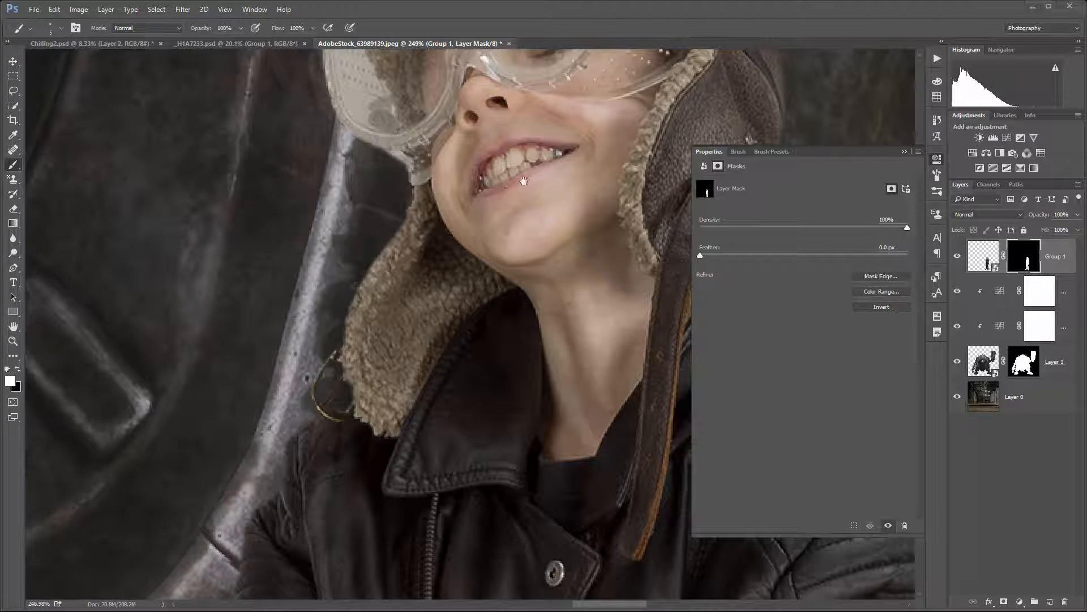
{"action": "scroll", "coordinate": [524, 181], "scroll_direction": "up", "scroll_amount": 10}
{"action": "scroll", "coordinate": [540, 270], "scroll_direction": "down", "scroll_amount": 4}
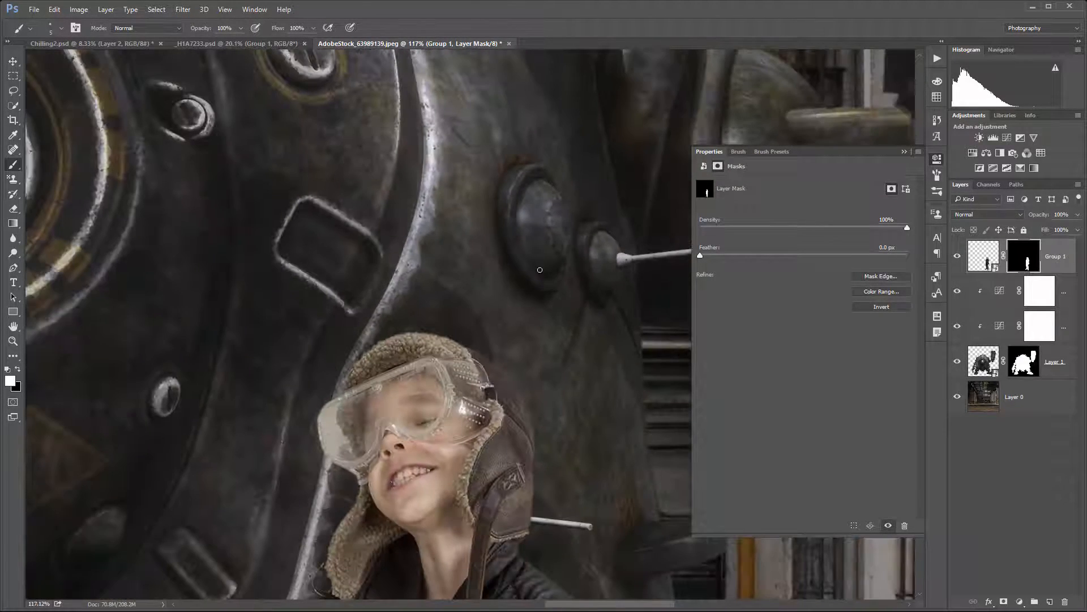
Compare the robot's upper body and dome edges with the Layer 1 mask disabled and enabled
{"action": "left_click_drag", "start_coordinate": [580, 130], "coordinate": [374, 176]}
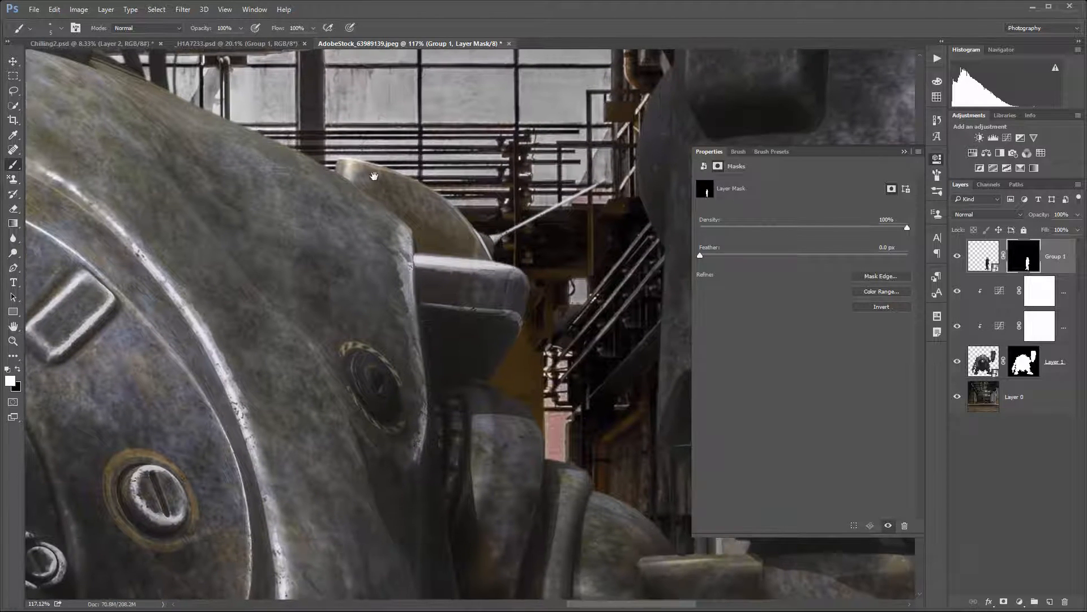
{"action": "left_click", "coordinate": [1024, 361], "text": "shift"}
{"action": "left_click", "coordinate": [1024, 362], "text": "shift"}
{"action": "left_click", "coordinate": [1026, 363], "text": "shift"}
{"action": "left_click", "coordinate": [1026, 363], "text": "shift"}
{"action": "left_click", "coordinate": [1027, 364], "text": "shift"}
{"action": "left_click", "coordinate": [1026, 363], "text": "shift"}
{"action": "left_click_drag", "start_coordinate": [218, 145], "coordinate": [295, 345]}
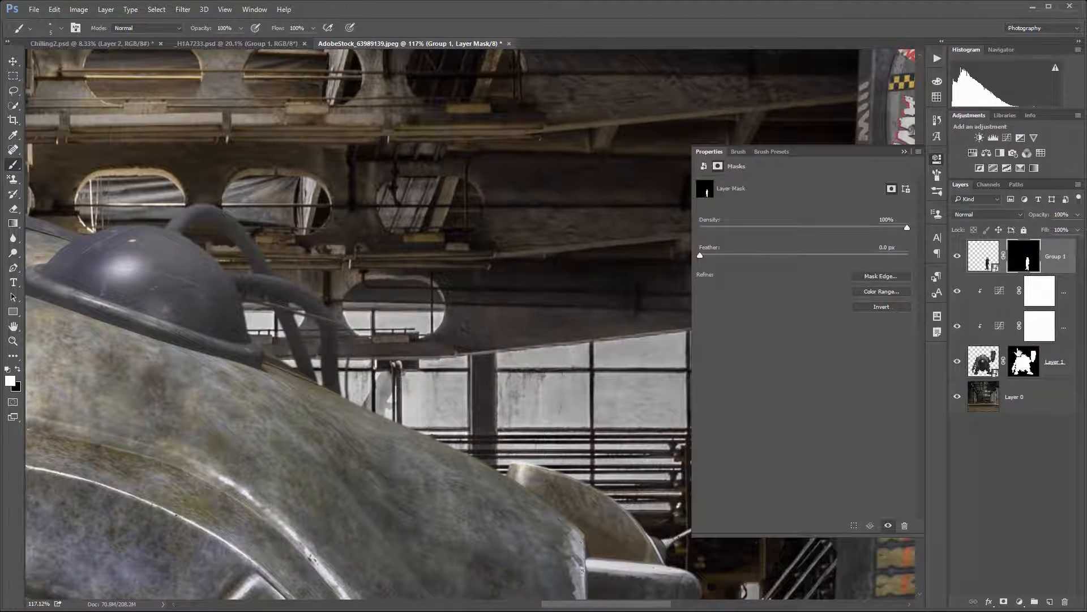
{"action": "left_click", "coordinate": [1015, 367], "text": "shift"}
{"action": "left_click", "coordinate": [1016, 367], "text": "shift"}
Review the whole composite of robot, figure and warehouse with the mask properties hidden
{"action": "left_click_drag", "start_coordinate": [187, 290], "coordinate": [303, 206]}
{"action": "scroll", "coordinate": [328, 215], "scroll_direction": "down", "scroll_amount": 6}
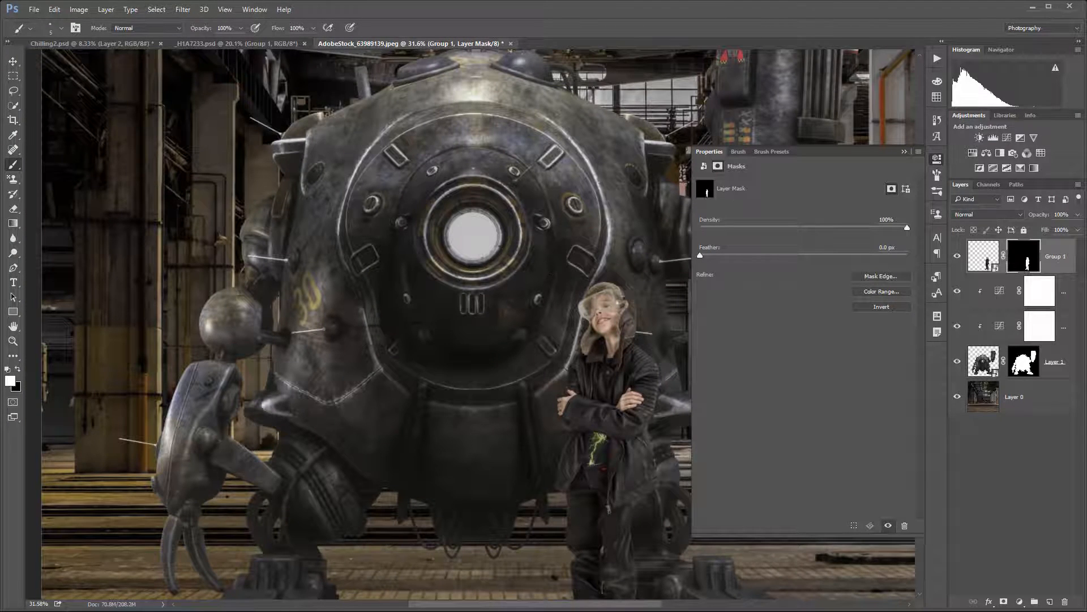
{"action": "scroll", "coordinate": [398, 250], "scroll_direction": "down", "scroll_amount": 4}
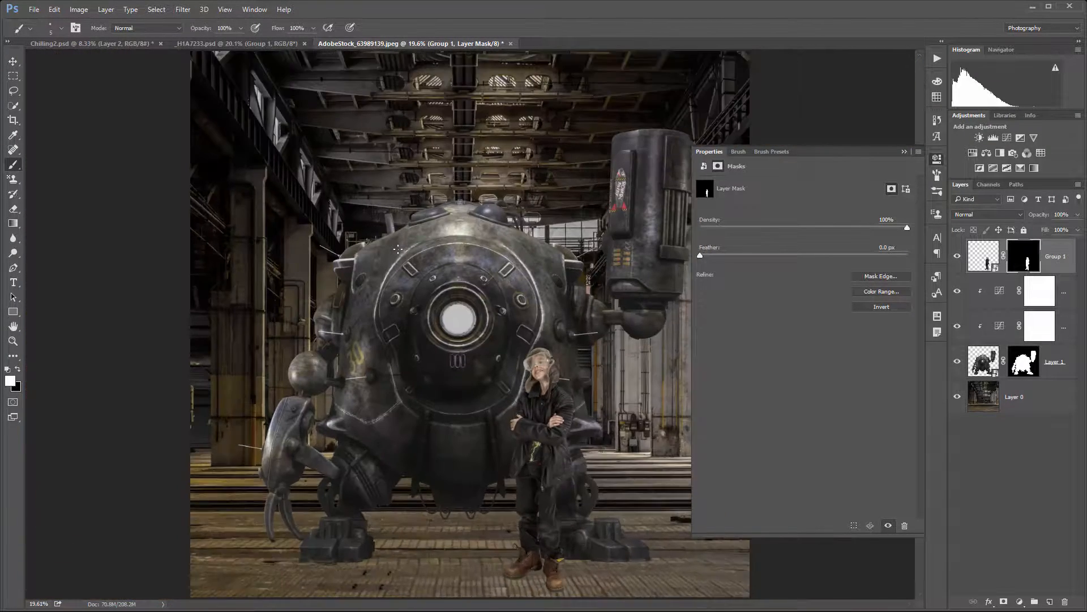
{"action": "scroll", "coordinate": [398, 249], "scroll_direction": "up", "scroll_amount": 1}
{"action": "scroll", "coordinate": [505, 364], "scroll_direction": "down", "scroll_amount": 1}
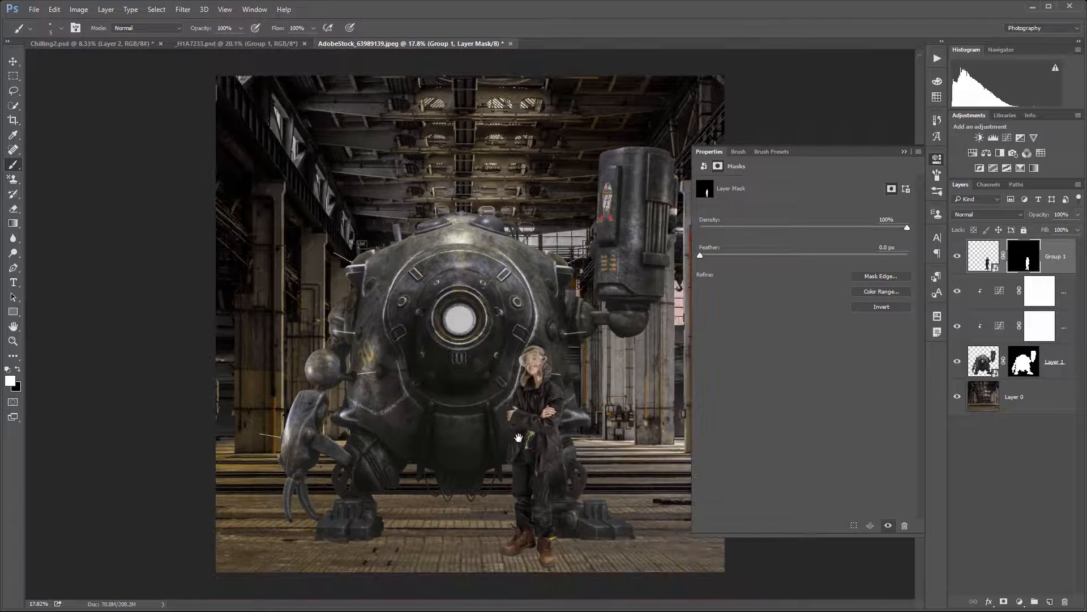
{"action": "left_click", "coordinate": [937, 159]}
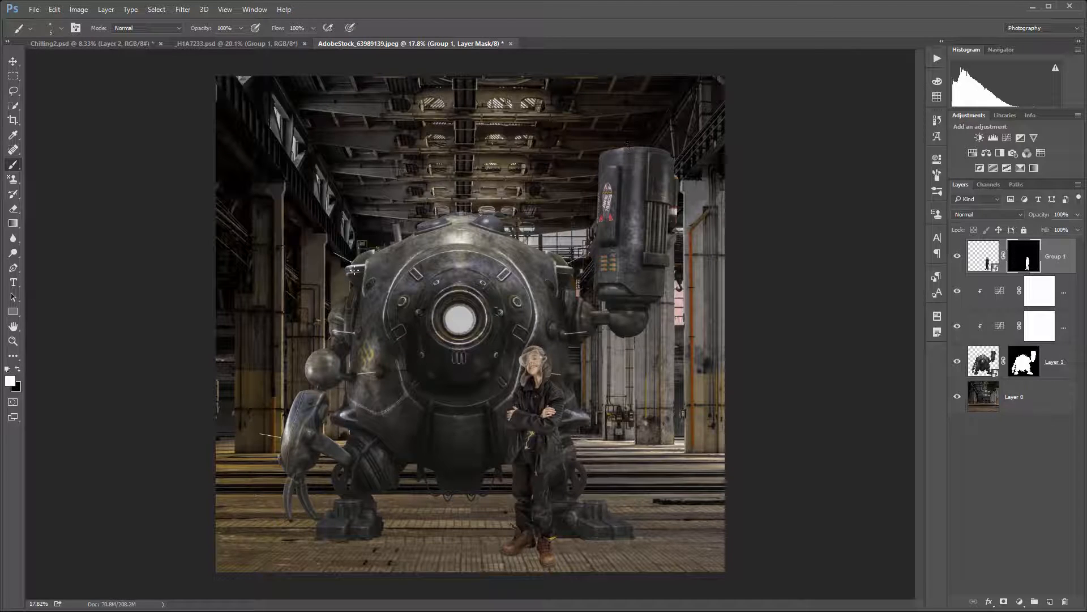
{"action": "scroll", "coordinate": [458, 401], "scroll_direction": "up", "scroll_amount": 1}
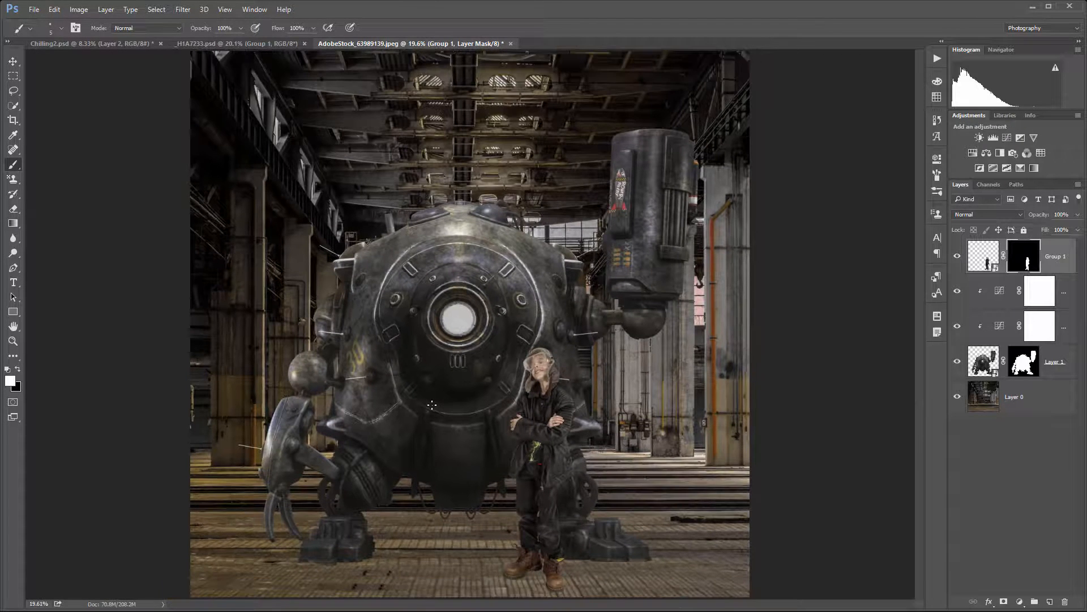
{"action": "scroll", "coordinate": [424, 377], "scroll_direction": "up", "scroll_amount": 1}
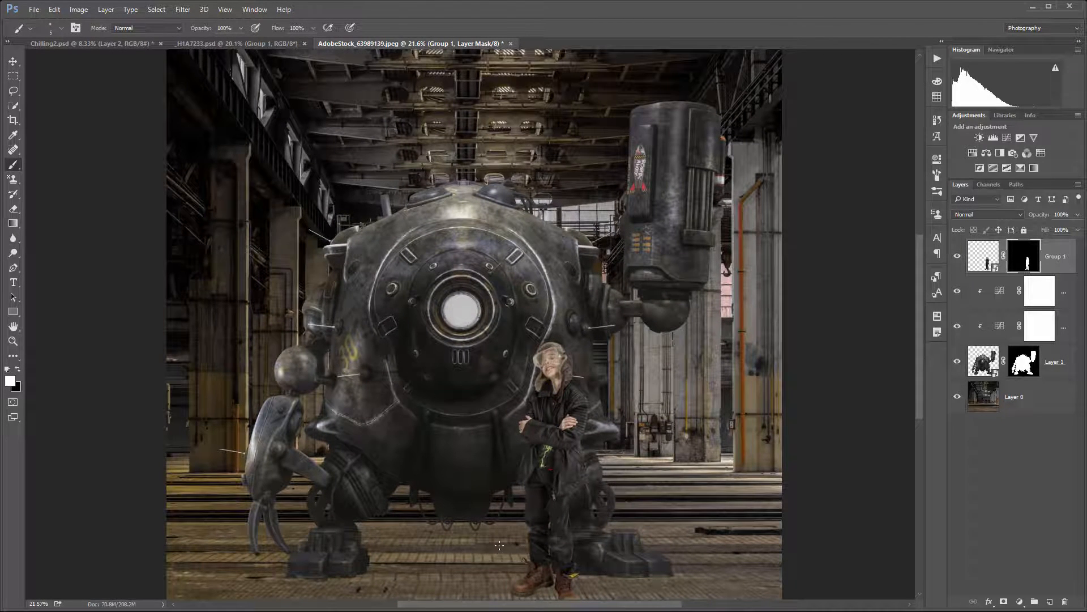